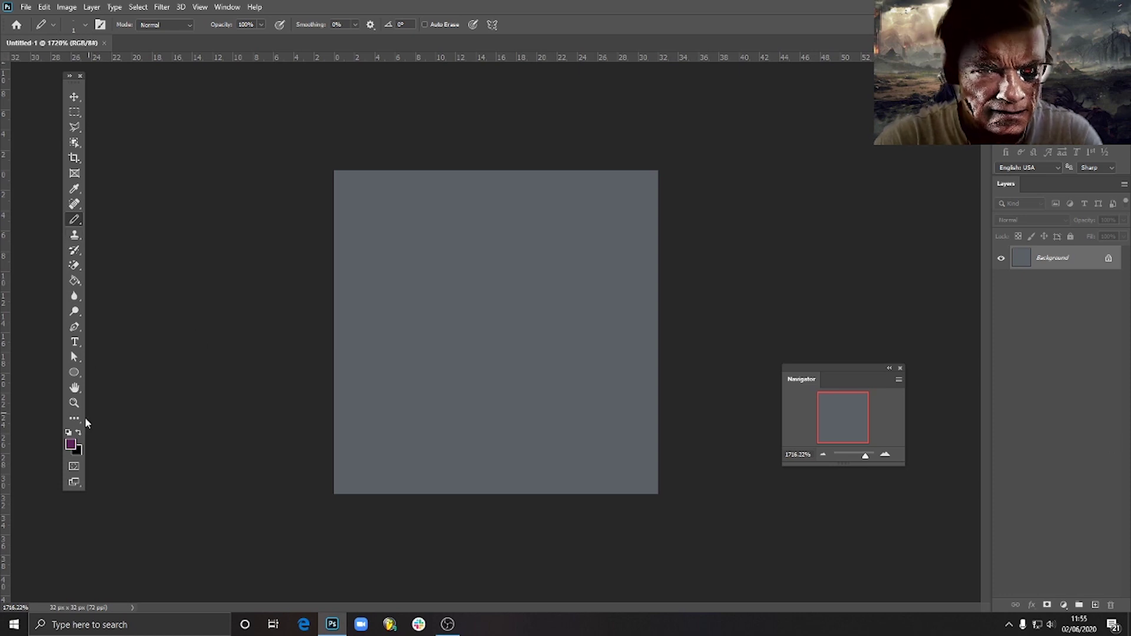
Set the foreground colour to light yellow ffe84b.
left_click(71, 446)
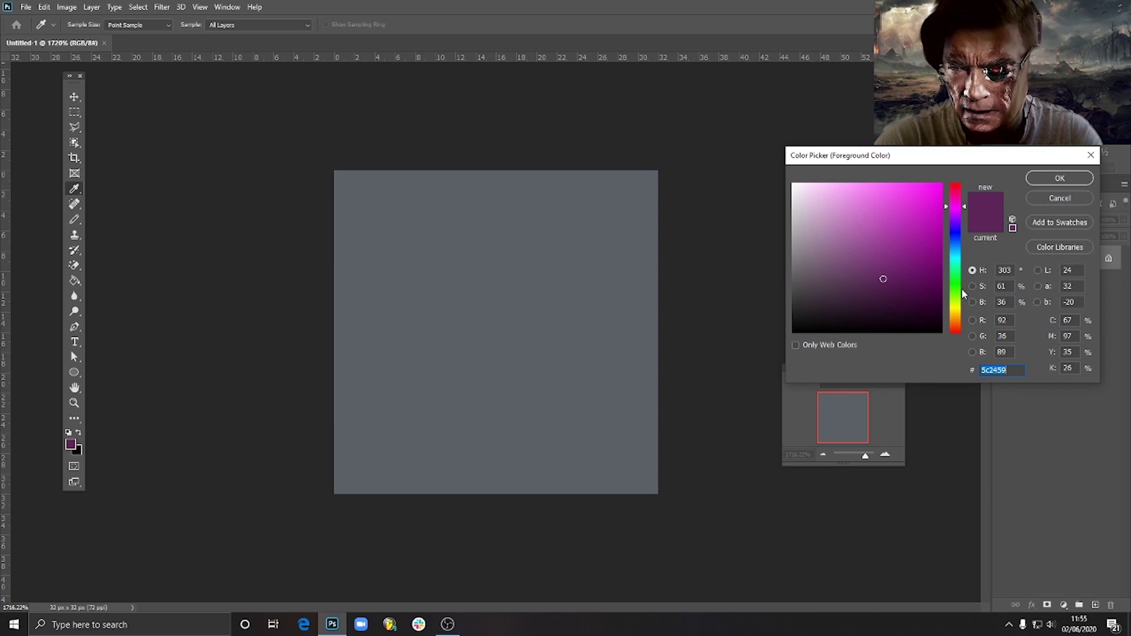
left_click_drag(957, 309, 962, 319)
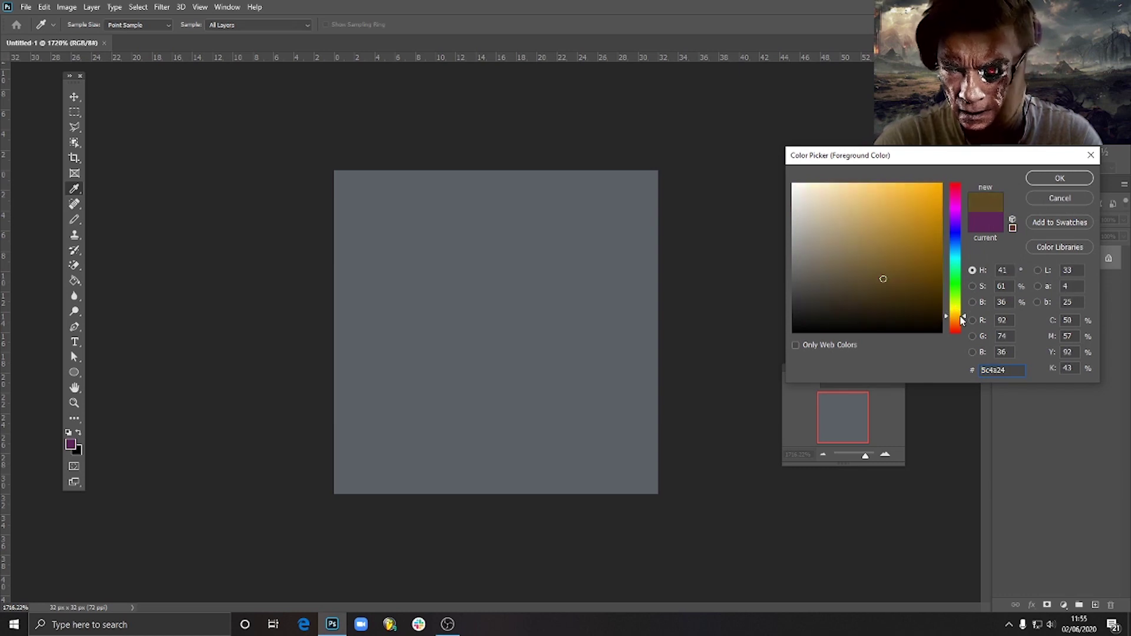
left_click_drag(901, 275, 898, 183)
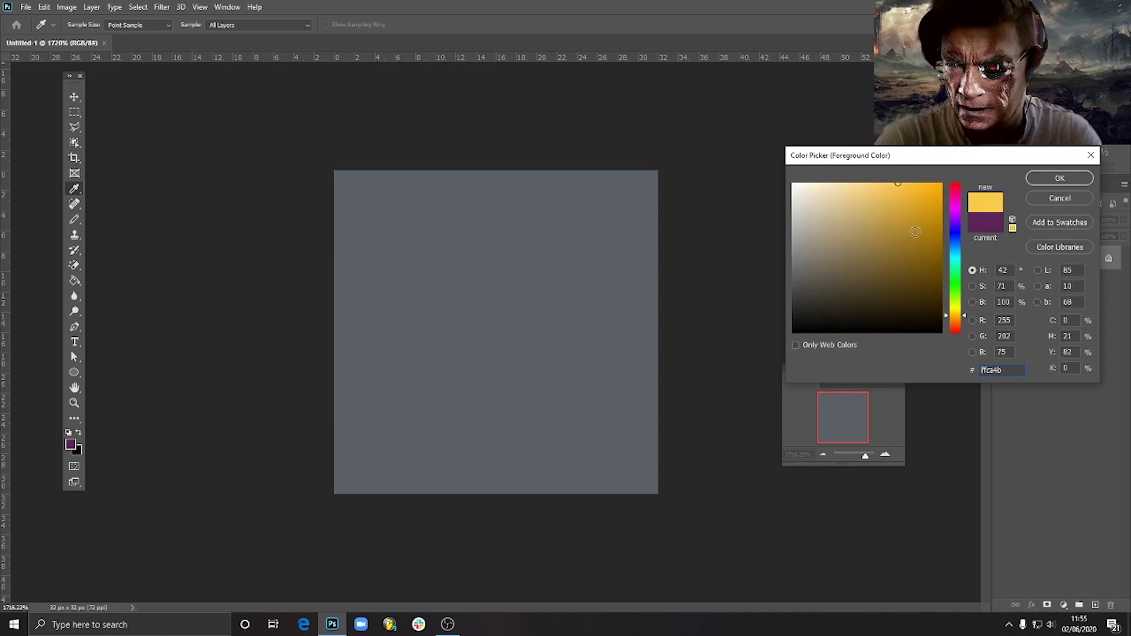
left_click(956, 311)
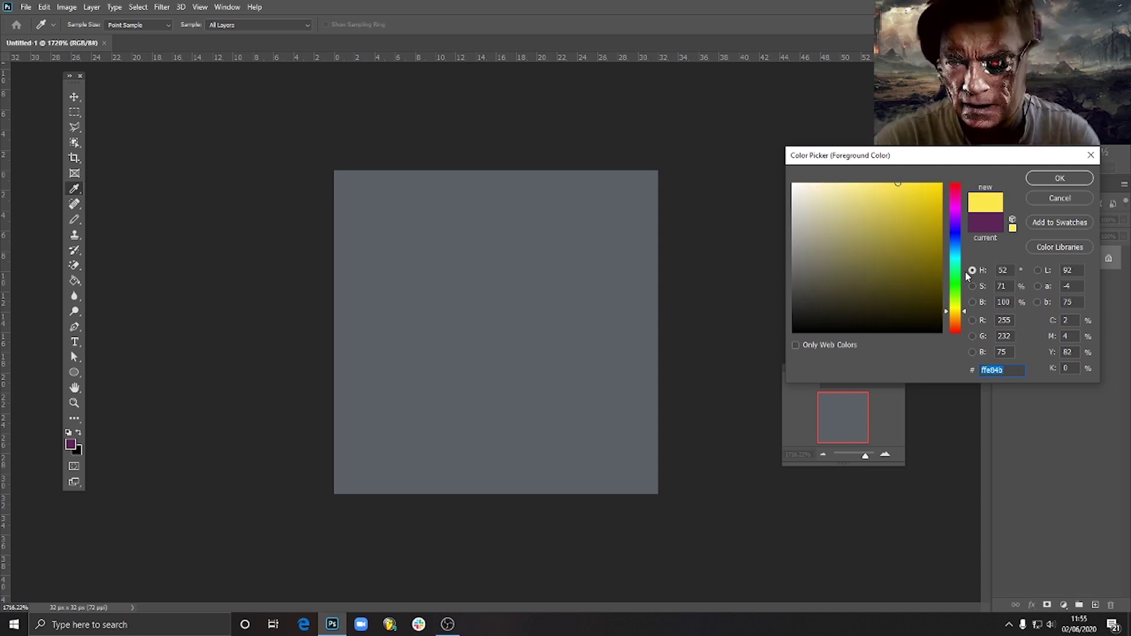
left_click(1060, 179)
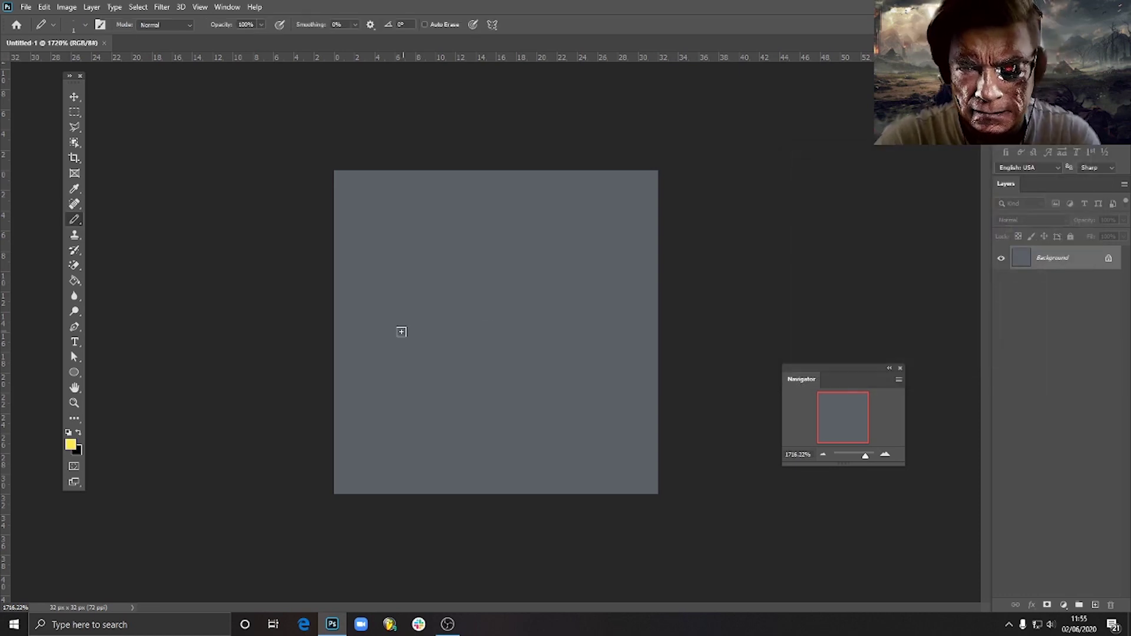
Add a new layer above the background and name it chick.
left_click(1095, 607)
double_click(1046, 257)
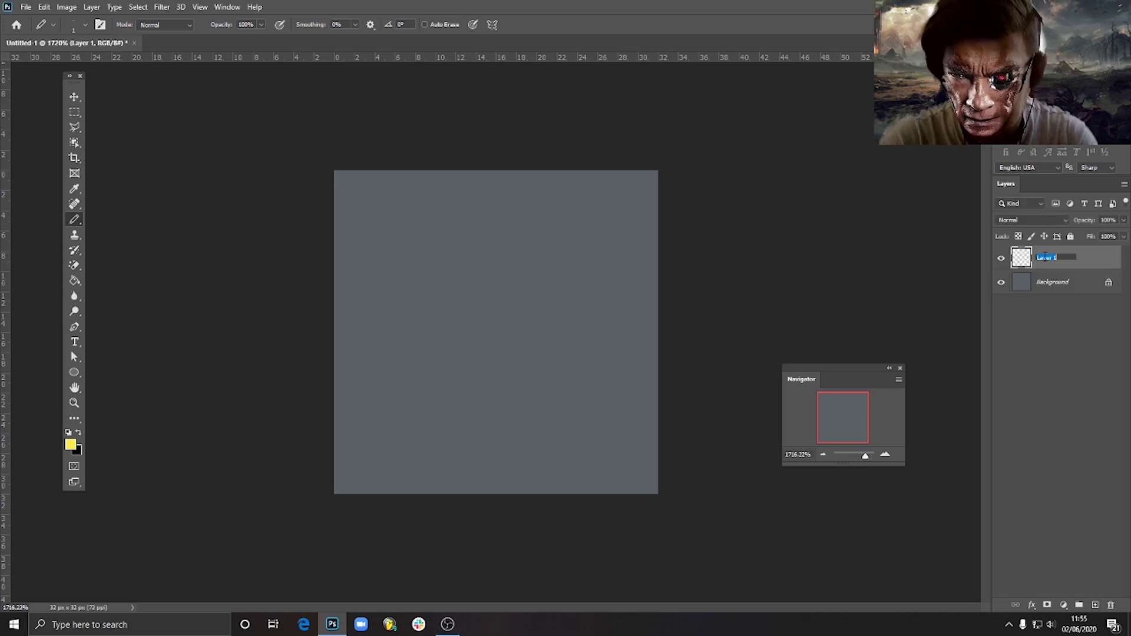
type("dhick")
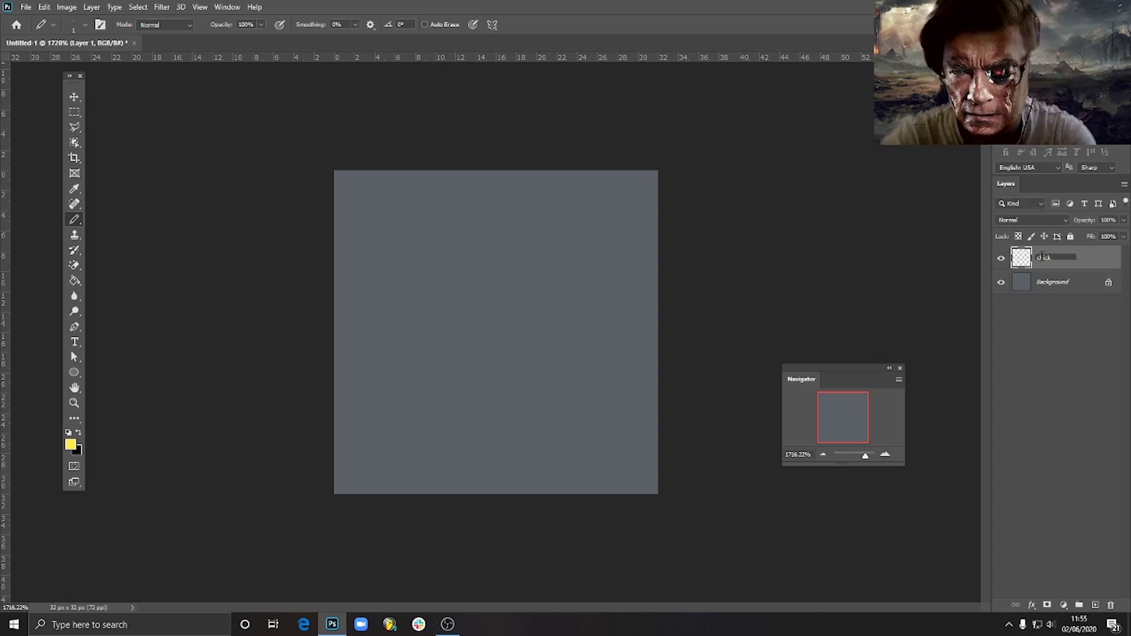
key("Return")
Draw a solid yellow body block about 5 pixels wide and 8 pixels tall near the canvas centre with the Pencil tool.
scroll(448, 281, "up", 3)
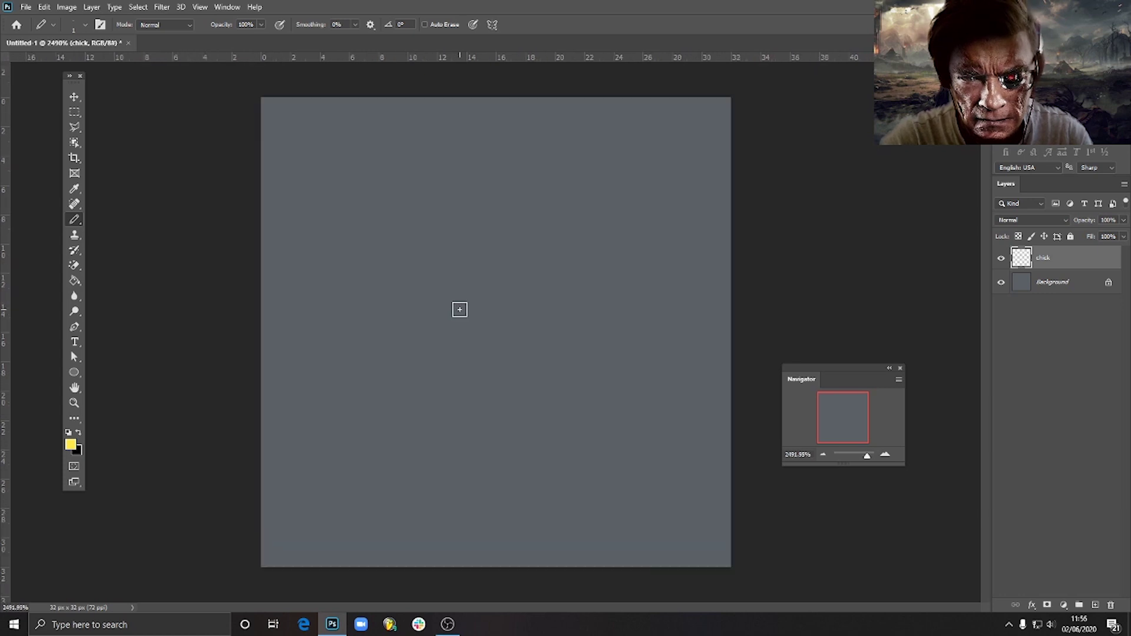
mouse_move(415, 258)
left_mouse_down()
mouse_move(482, 263)
mouse_move(489, 326)
mouse_move(408, 259)
mouse_move(443, 364)
mouse_move(472, 290)
mouse_move(450, 301)
left_mouse_up()
left_click(439, 276)
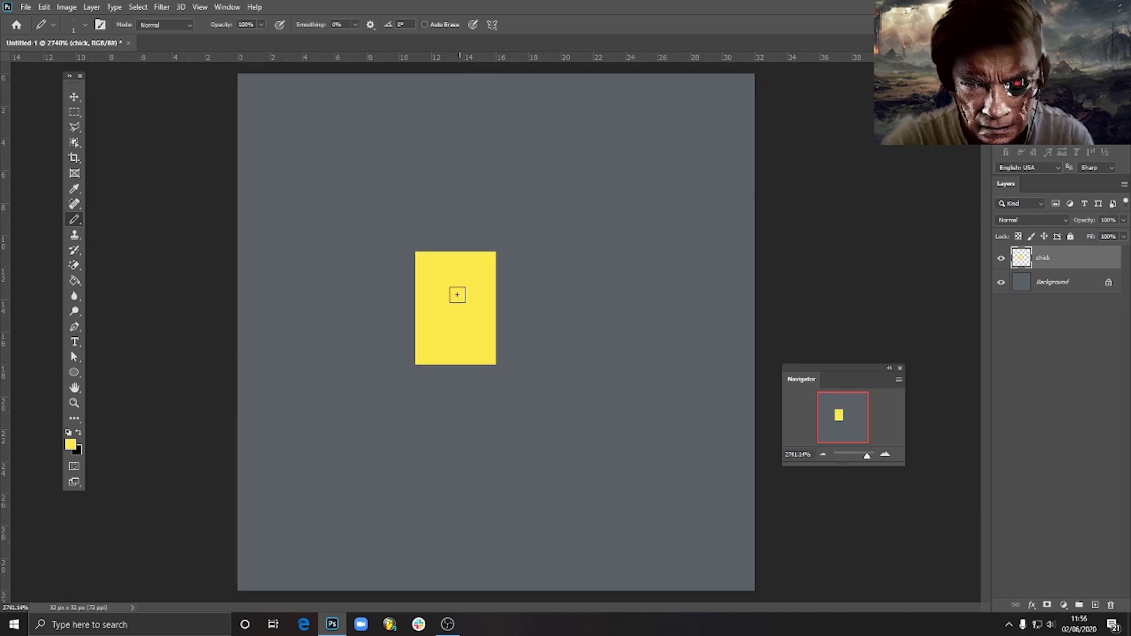
left_click_drag(424, 371, 485, 371)
Pick a warm orange foreground colour and draw a 2-pixel-wide shading strip down the right side of the yellow body.
left_click(71, 444)
left_click(956, 318)
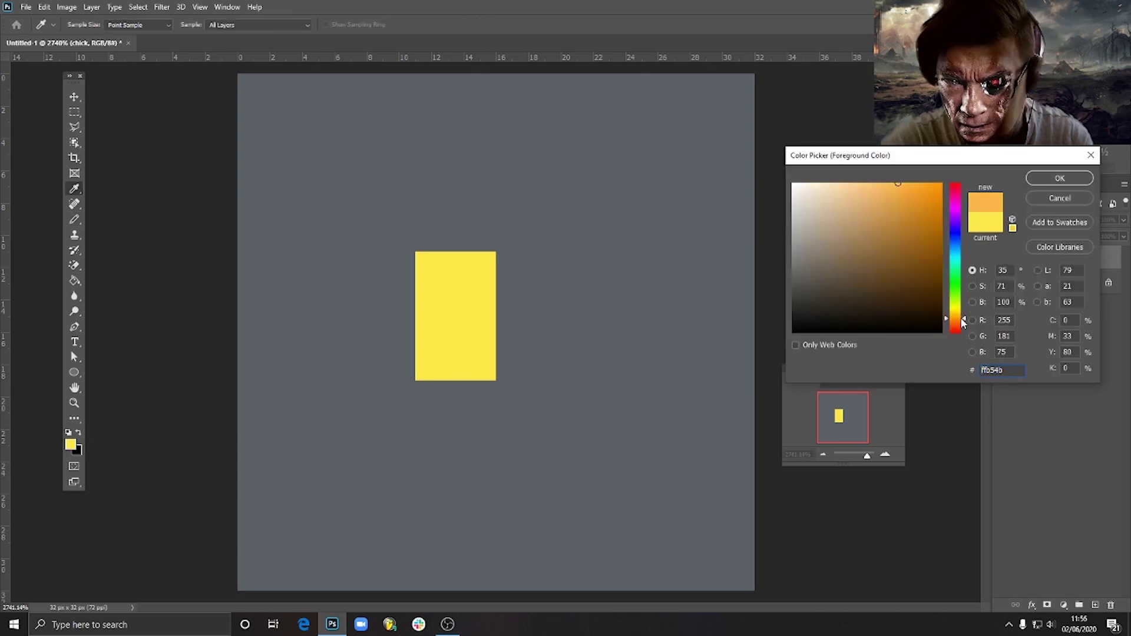
left_click(923, 183)
left_click(1060, 178)
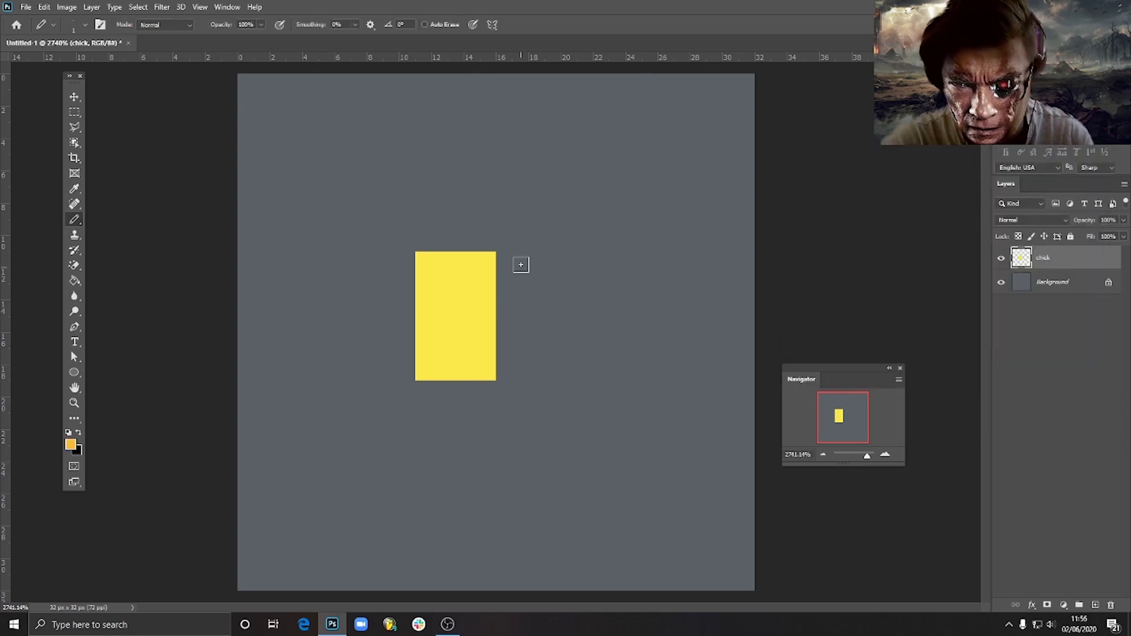
left_click_drag(504, 259, 504, 377)
left_click_drag(488, 260, 493, 373)
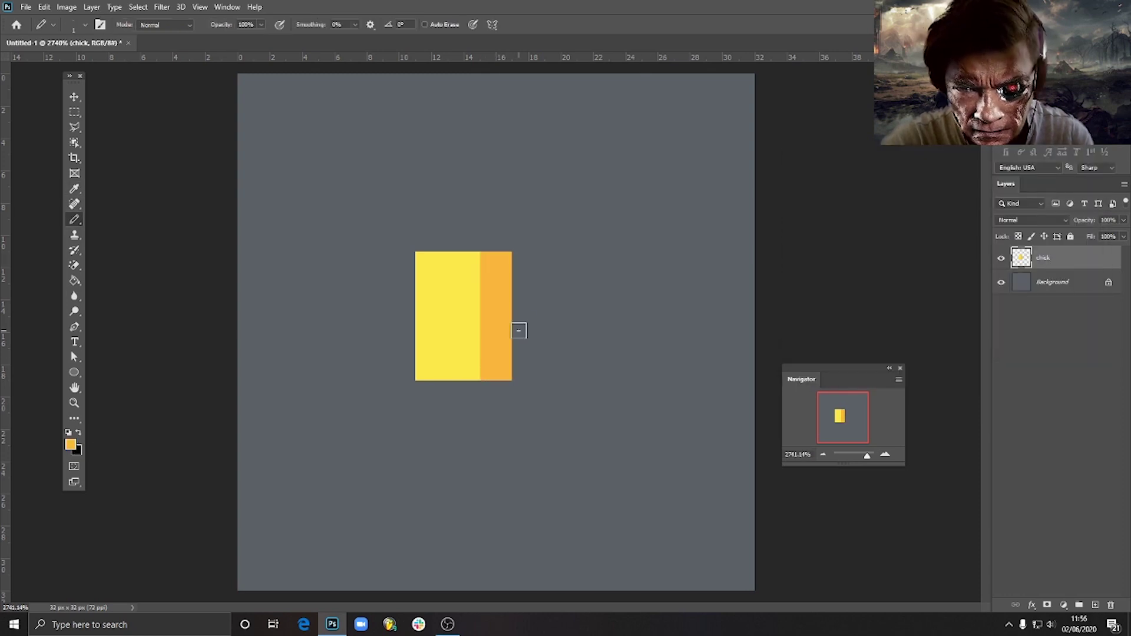
Extend the lower right body with an orange tail block about 3 by 4 pixels and add a 2-pixel yellow wing mark.
mouse_move(518, 330)
left_mouse_down()
mouse_move(546, 326)
mouse_move(528, 368)
mouse_move(550, 370)
left_mouse_up()
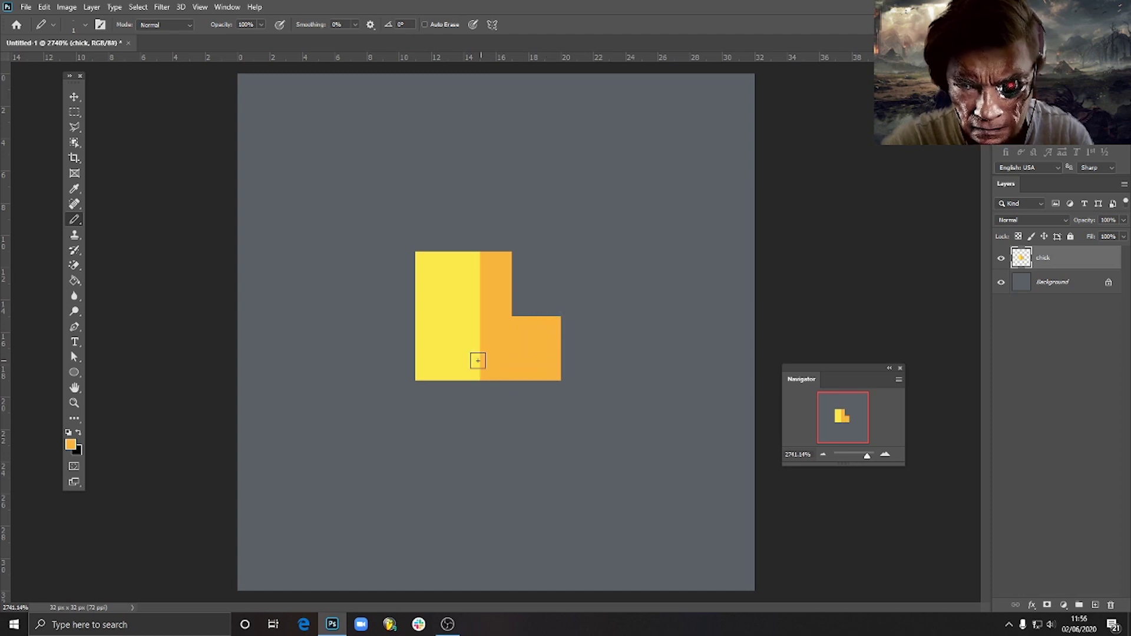
left_click(440, 301, "alt")
left_click_drag(504, 340, 524, 345)
key("e")
left_click(549, 372)
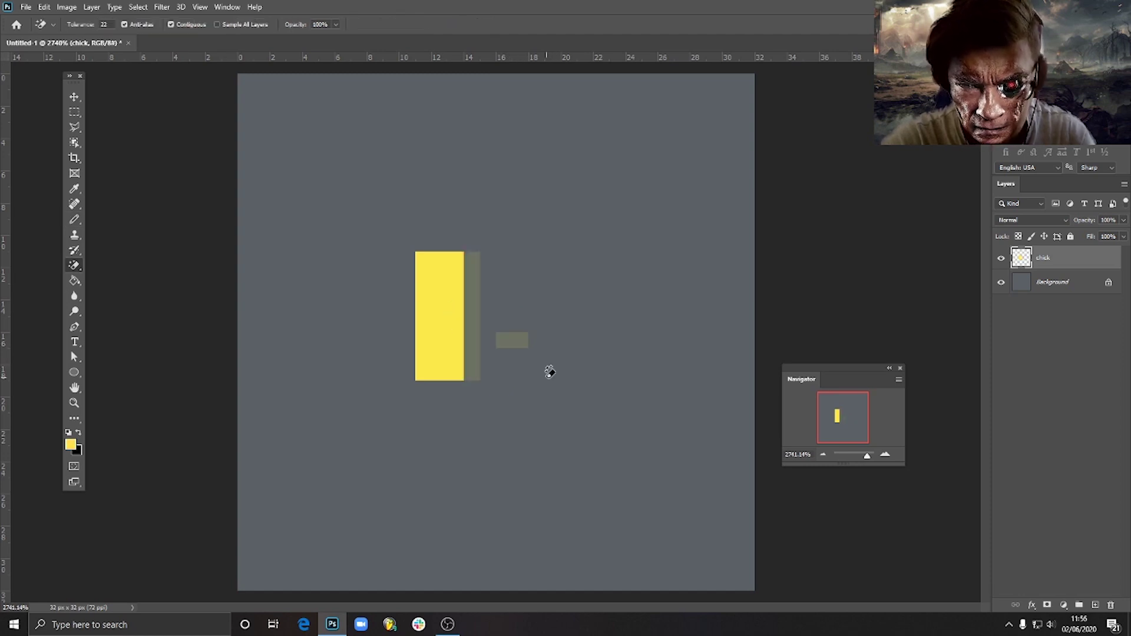
key("ctrl+z")
Switch to the regular Eraser in Pencil mode at 1 pixel and erase the rightmost pixel column of the tail.
right_click(74, 266)
left_click(122, 266)
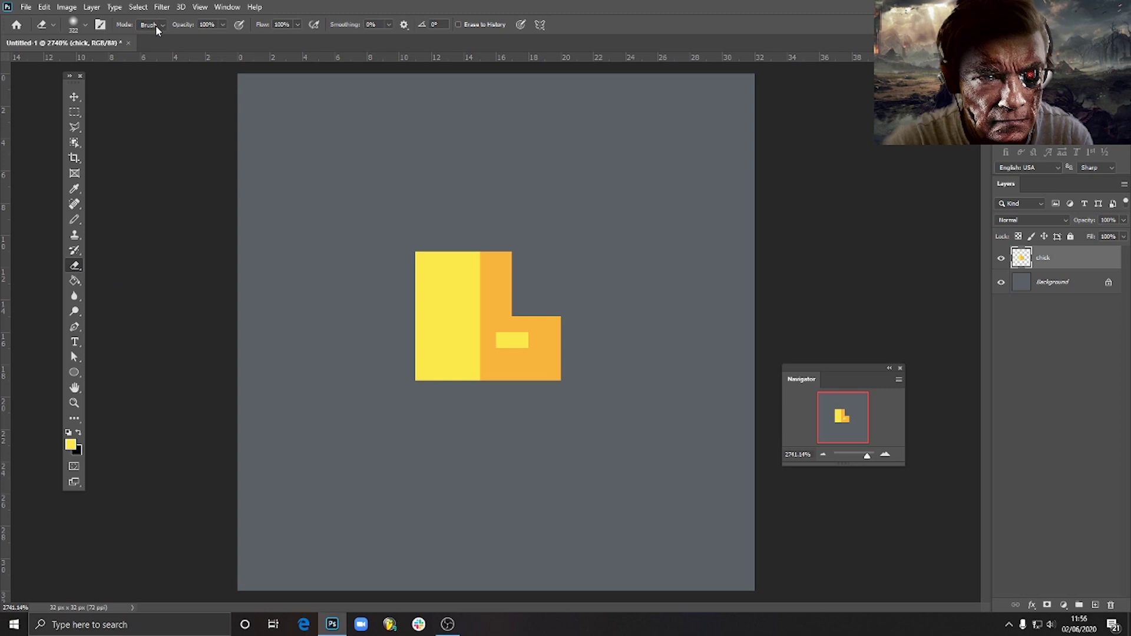
left_click(76, 24)
left_click_drag(553, 321, 551, 370)
Pick a near-black foreground colour and draw a 3-pixel-wide, 1-pixel-high eye band at the left edge of the face.
left_click(71, 444)
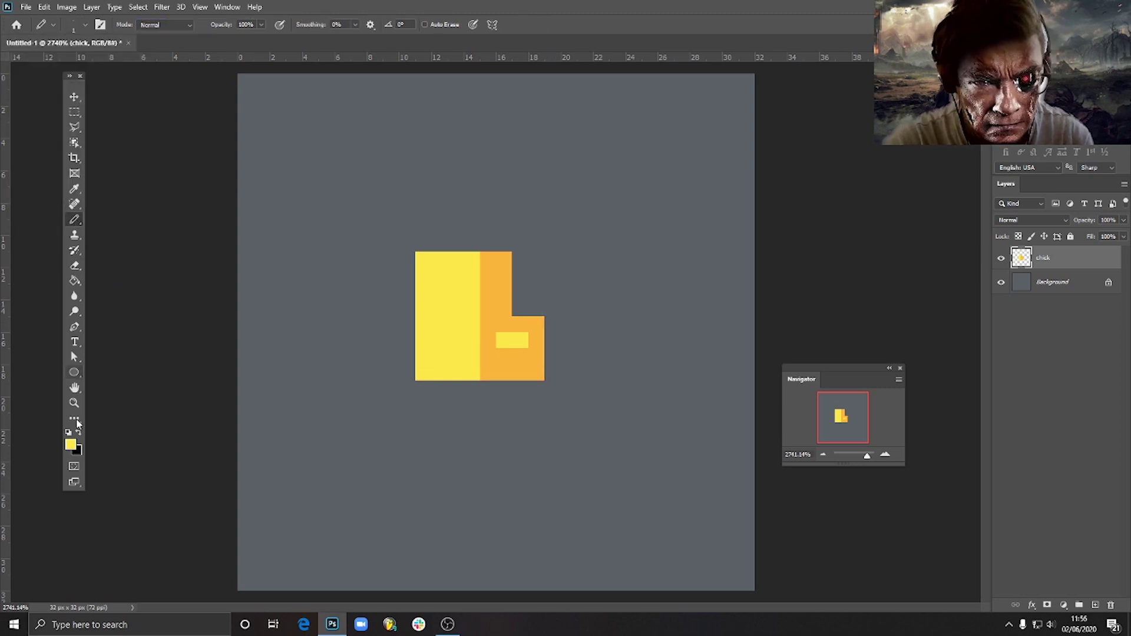
left_click(959, 218)
left_click(866, 316)
key("Return")
key("b")
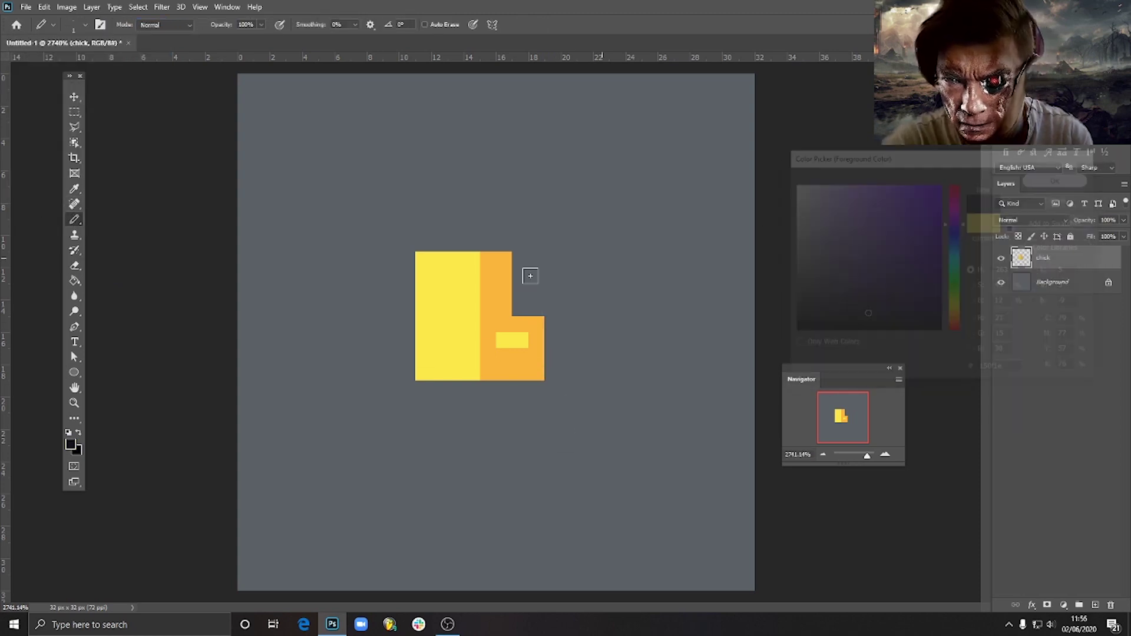
mouse_move(422, 276)
left_mouse_down()
mouse_move(456, 276)
mouse_move(460, 292)
left_mouse_up()
key("ctrl+z")
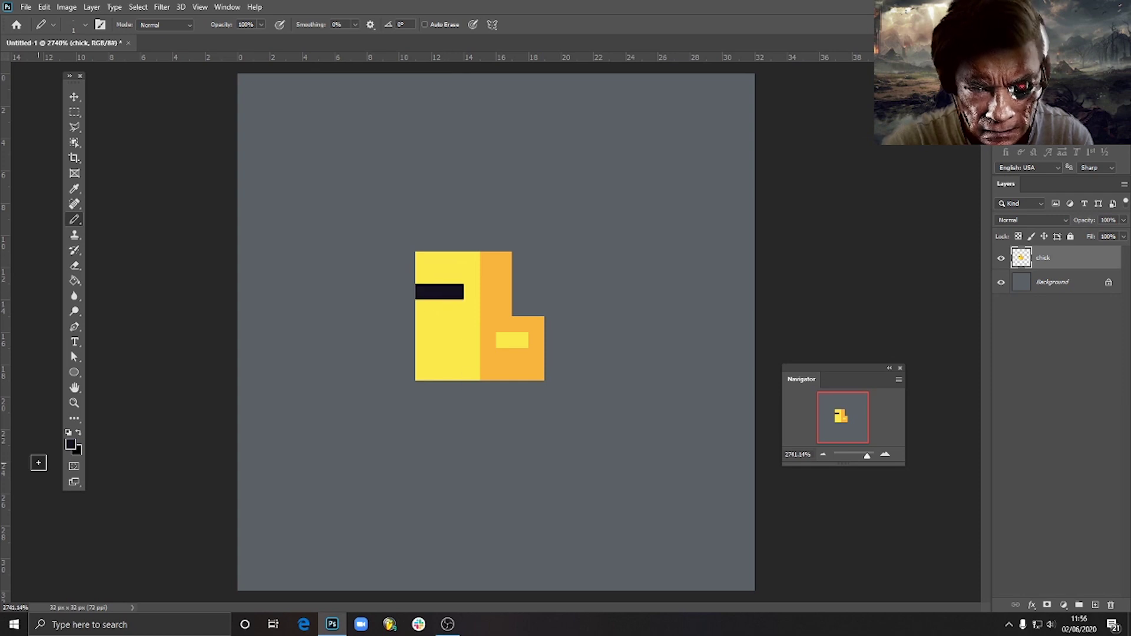
Pick a reddish-orange foreground colour and draw a 3-pixel beak below the eye, sticking out one pixel to the left.
left_click(71, 444)
left_click(955, 325)
left_click(940, 190)
left_click(1060, 178)
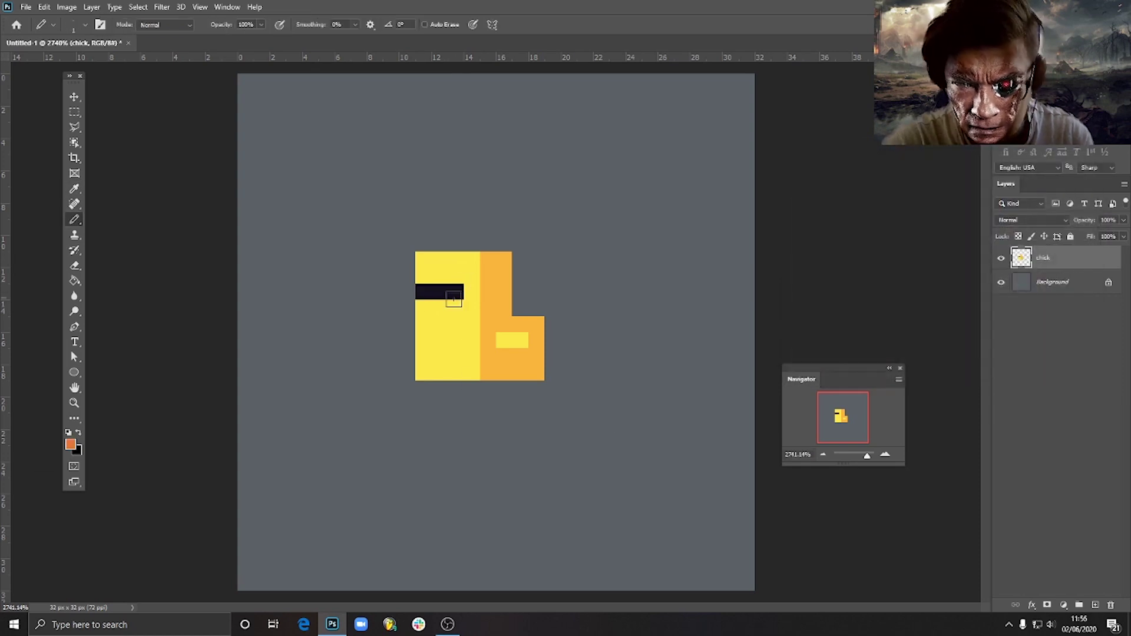
left_click_drag(406, 308, 440, 309)
Pick a magenta-pink foreground colour and paint one pixel at the inner end of the beak.
left_click(71, 444)
left_click(956, 197)
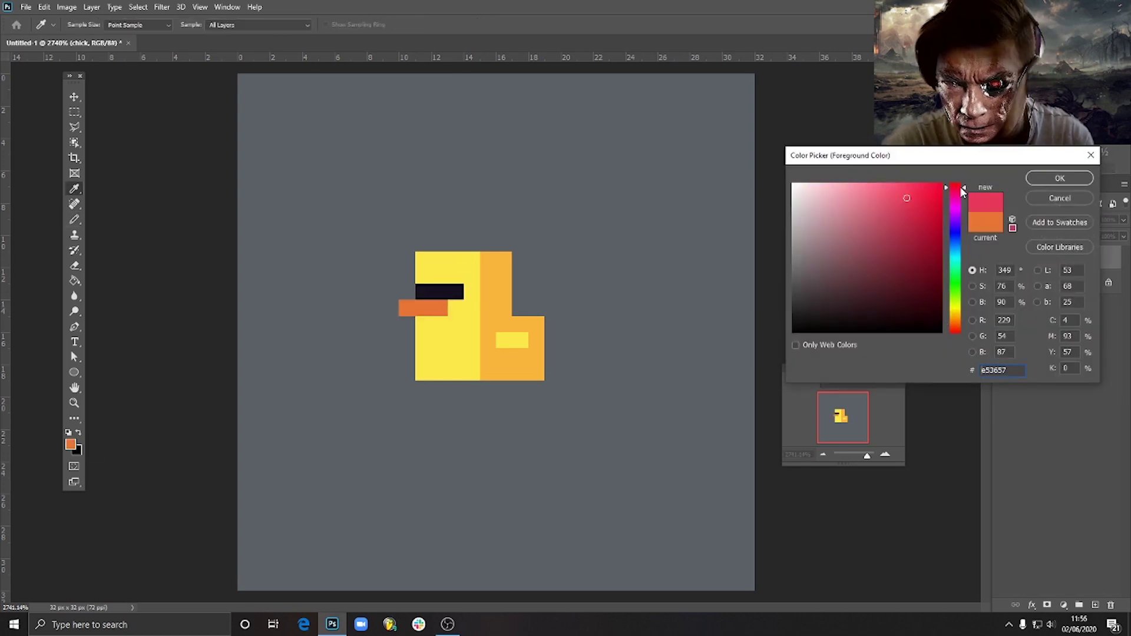
left_click(889, 223)
left_click(896, 226)
left_click(1052, 184)
left_click(456, 308)
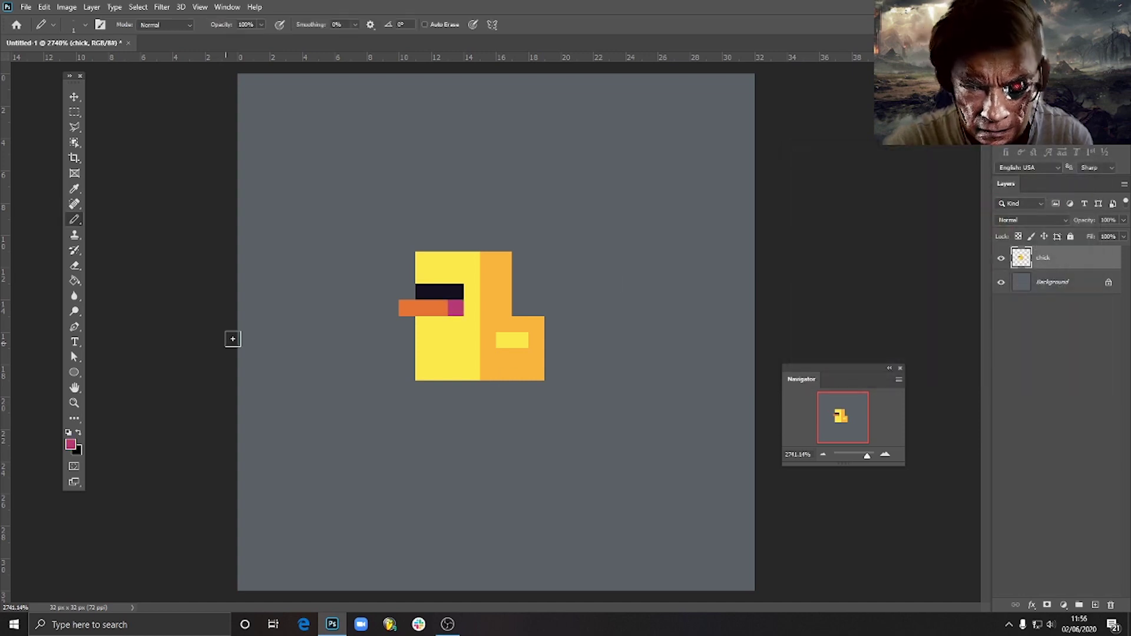
Shade 3 pixels under the beak with the body's sampled orange and add two single-pixel feet in the sampled pink.
left_click(487, 298, "alt")
left_click_drag(423, 324, 462, 328)
left_click(456, 308, "alt")
left_click(472, 389)
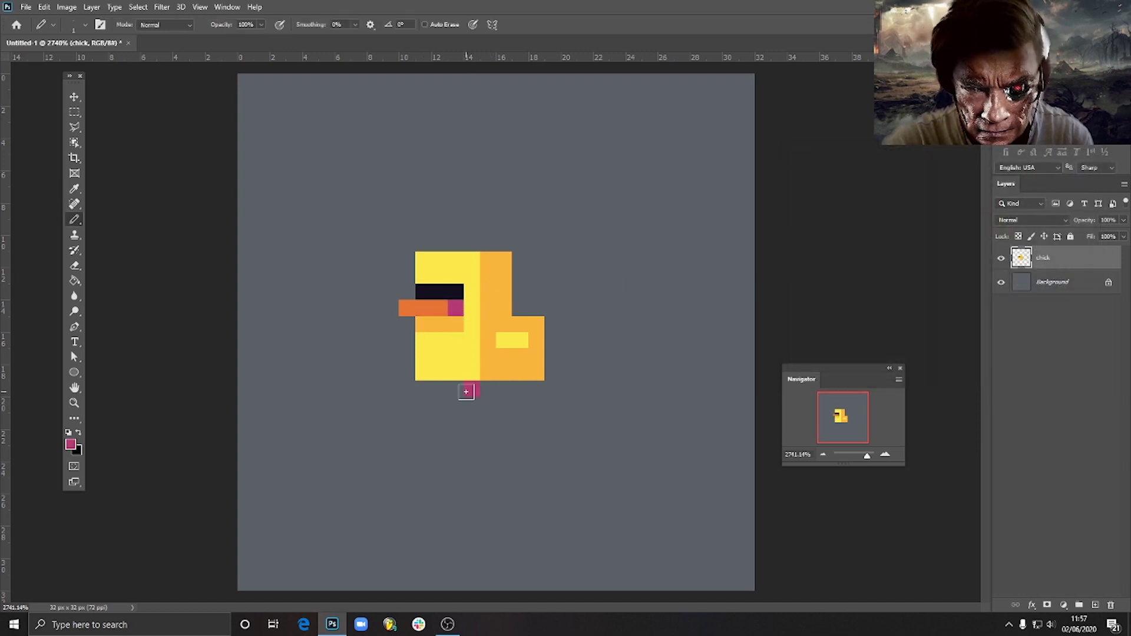
left_click(505, 389)
key("ctrl+z")
left_click(456, 389)
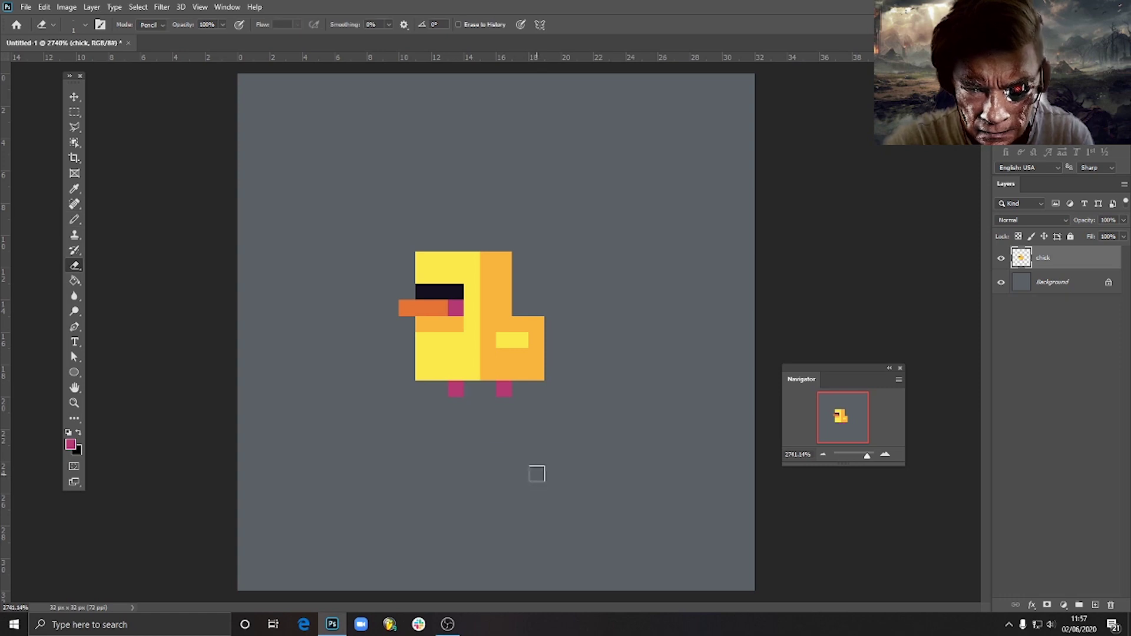
Move the chick about 2 pixels right and 1 pixel down, closer to the canvas centre.
key("v")
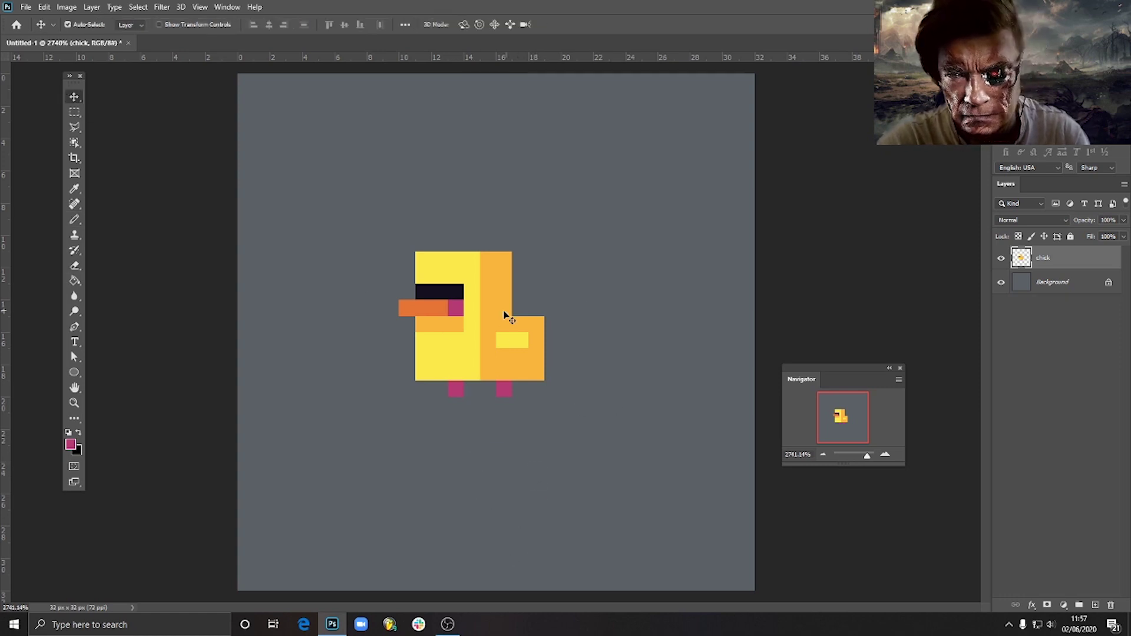
left_click_drag(507, 315, 539, 331)
scroll(578, 407, "up", 2)
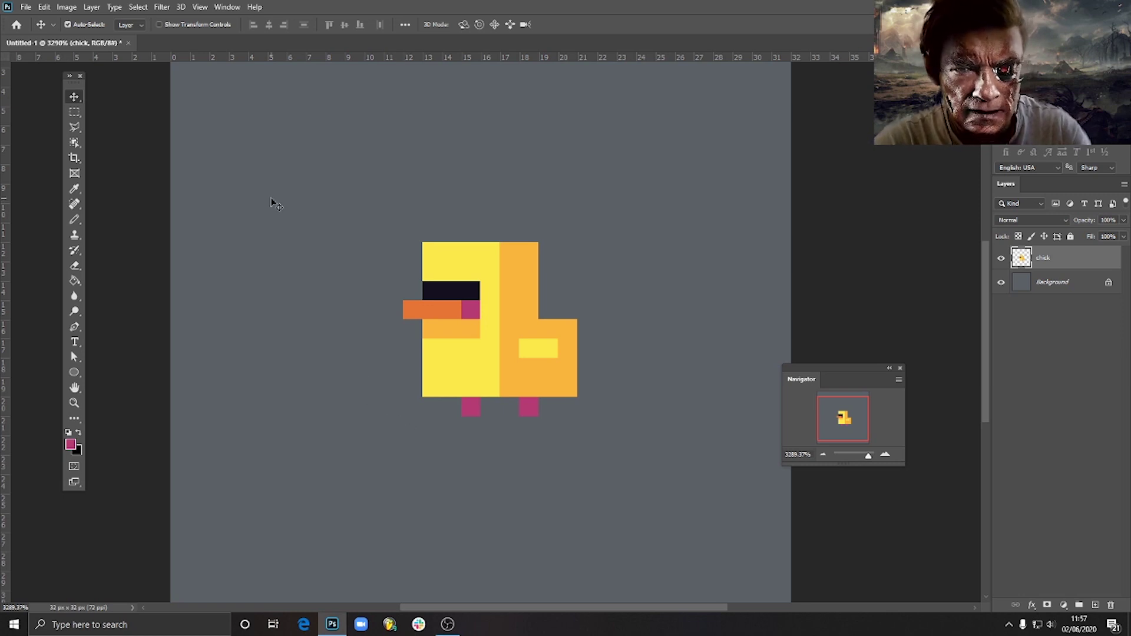
Create a frame animation in the Timeline and duplicate its first frame as a second frame.
left_click(227, 7)
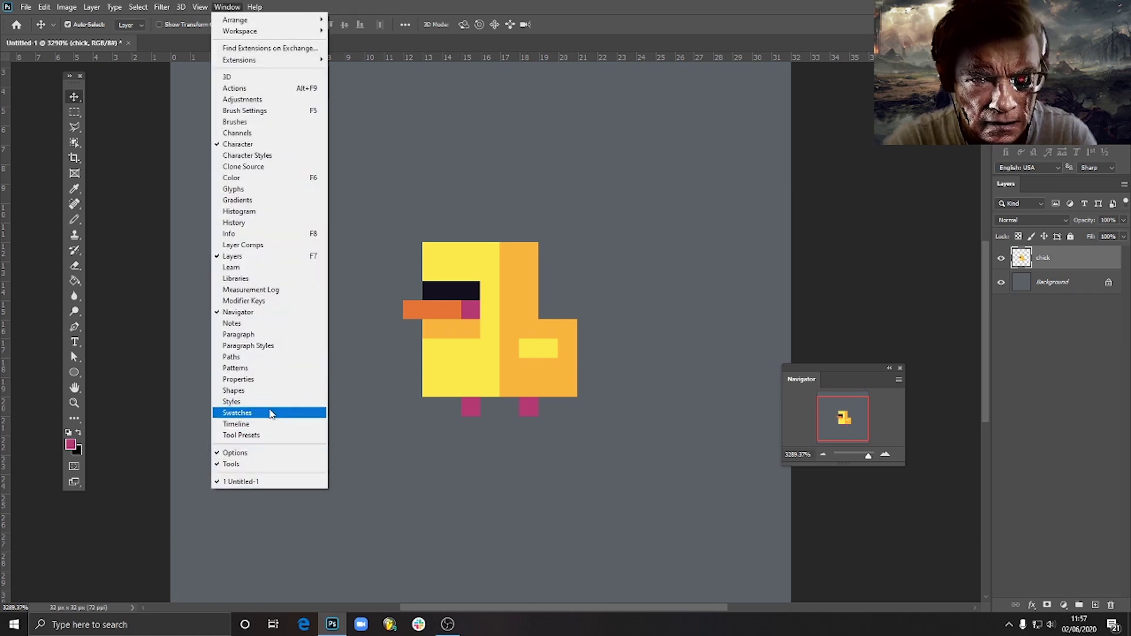
left_click(268, 424)
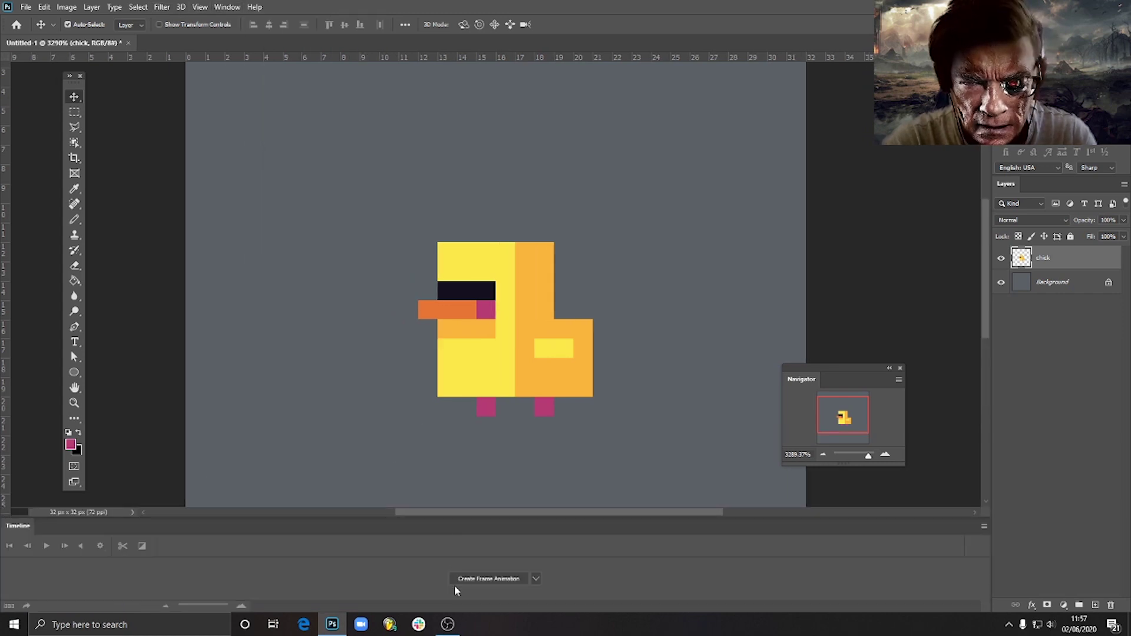
left_click(510, 580)
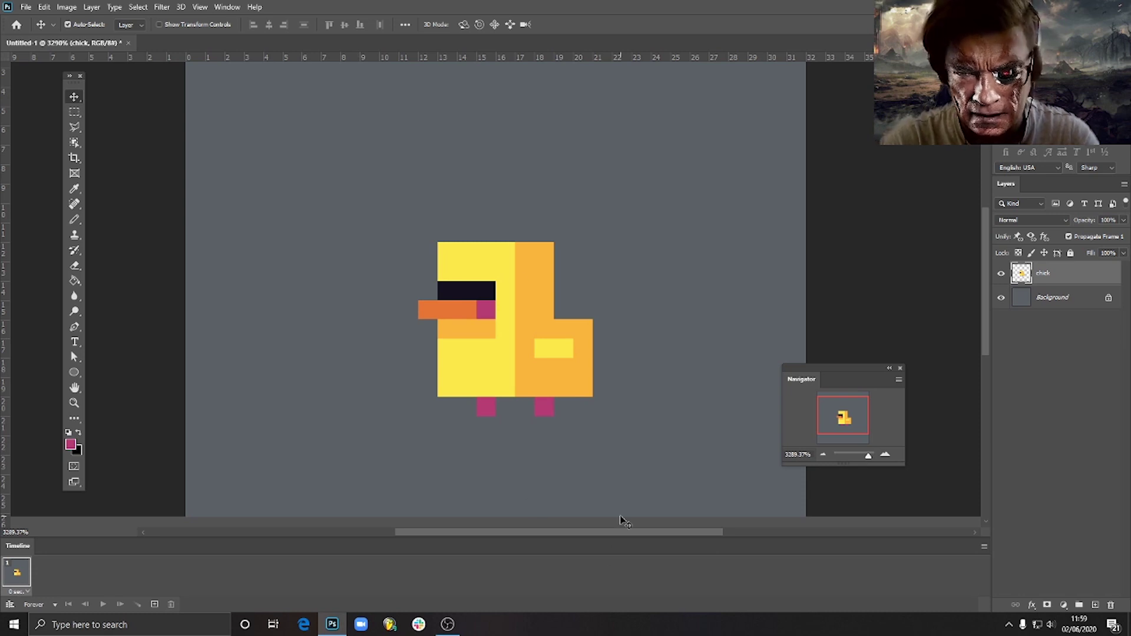
left_click(155, 605)
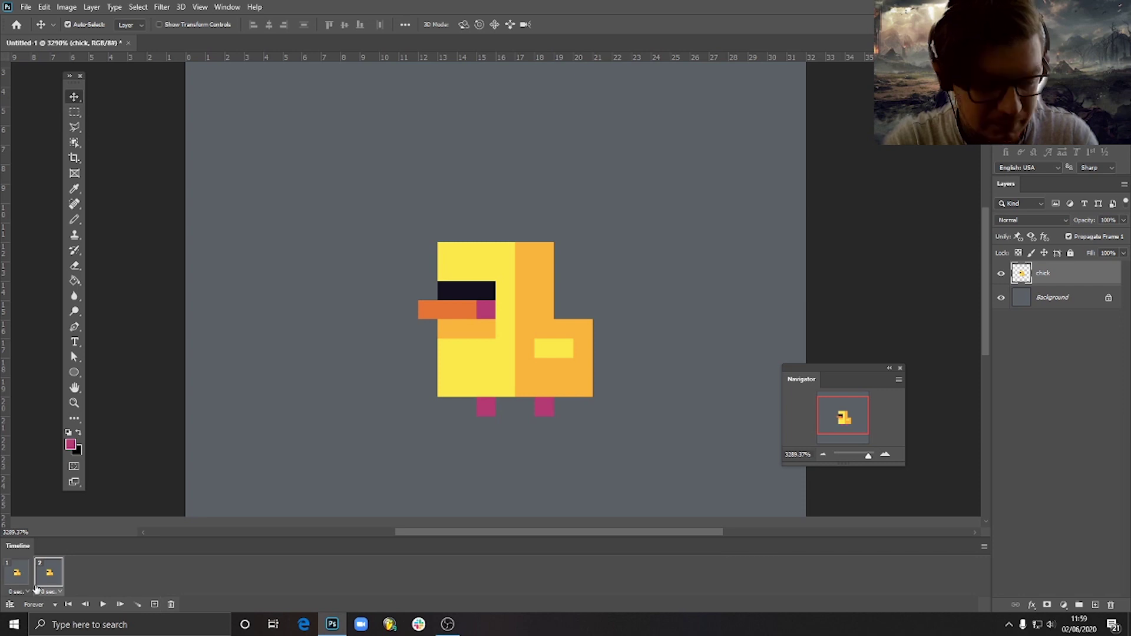
Duplicate the chick layer as chick2 and hide the original chick layer in the second frame.
right_click(1055, 275)
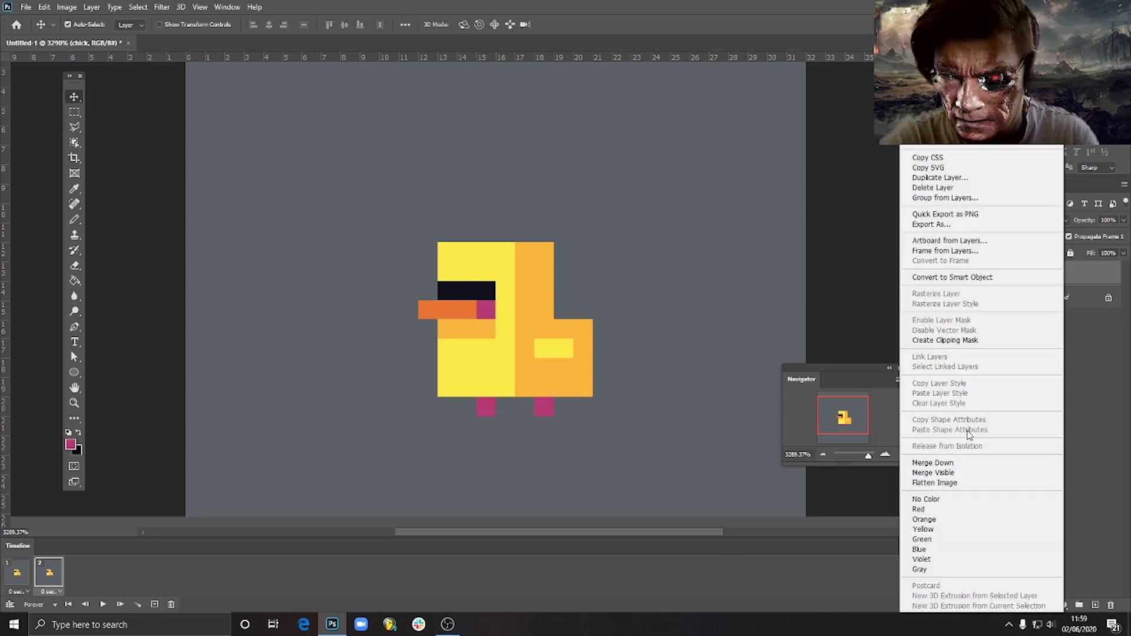
left_click(1096, 280)
right_click(1014, 280)
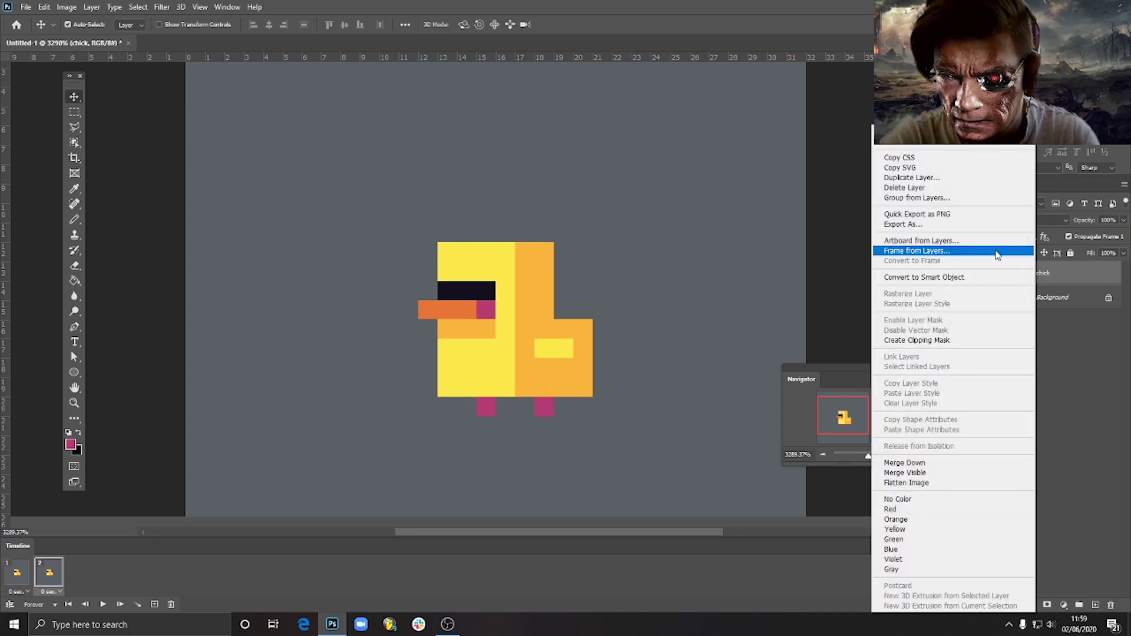
left_click(912, 178)
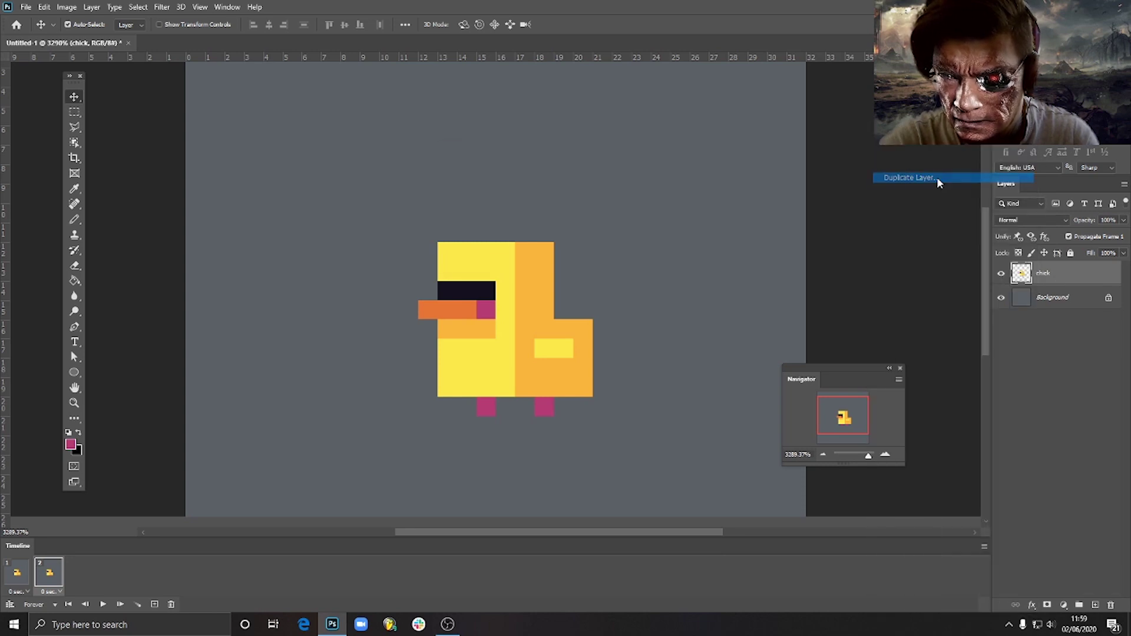
type("chick2")
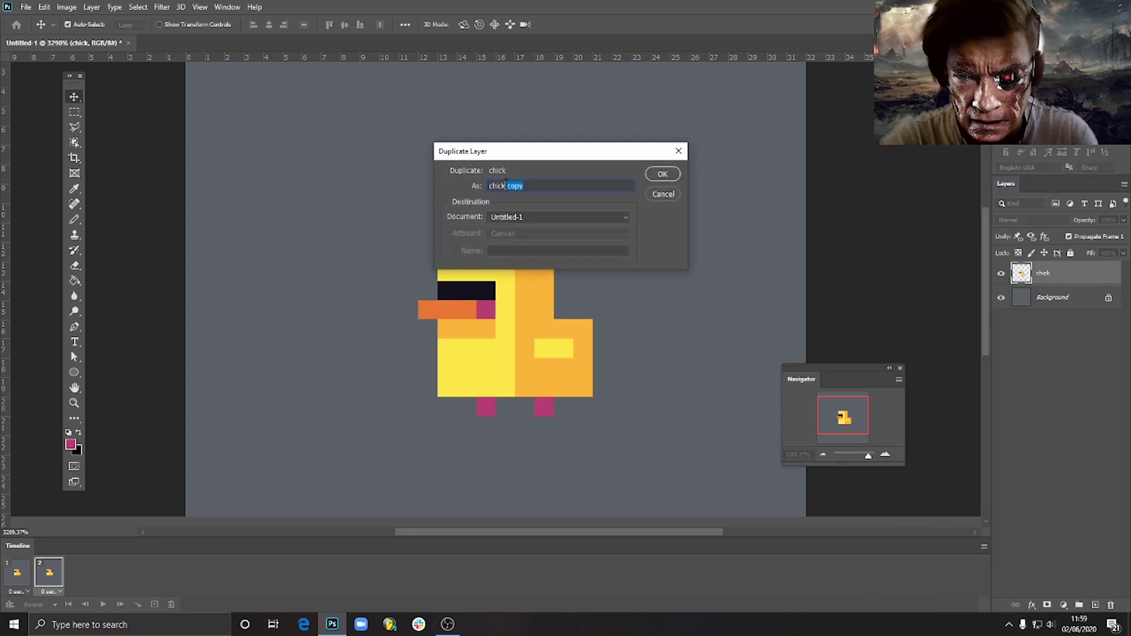
left_click(650, 172)
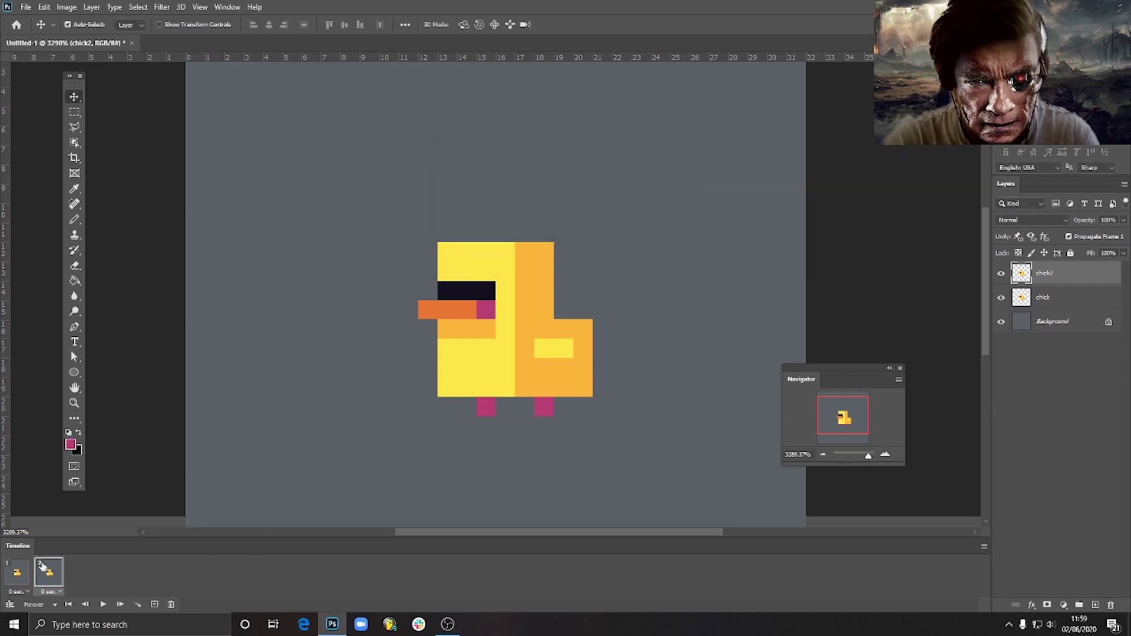
left_click(1001, 297)
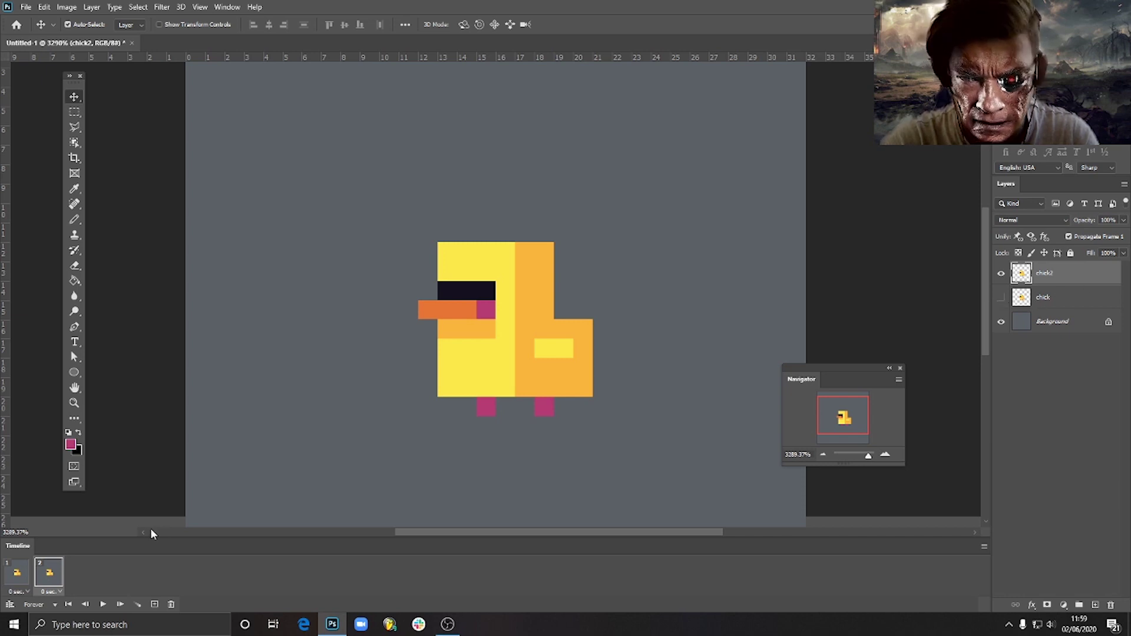
Show only the chick layer over the background in frame 1 and only chick2 in frame 2, and check both frames.
left_click(17, 573)
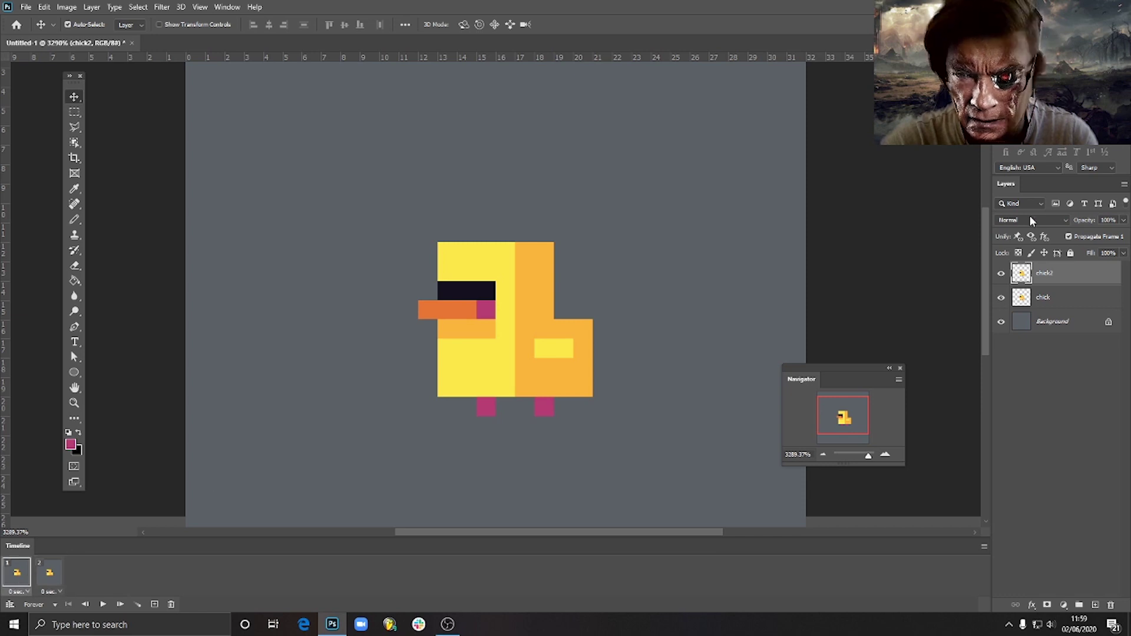
left_click(1001, 273)
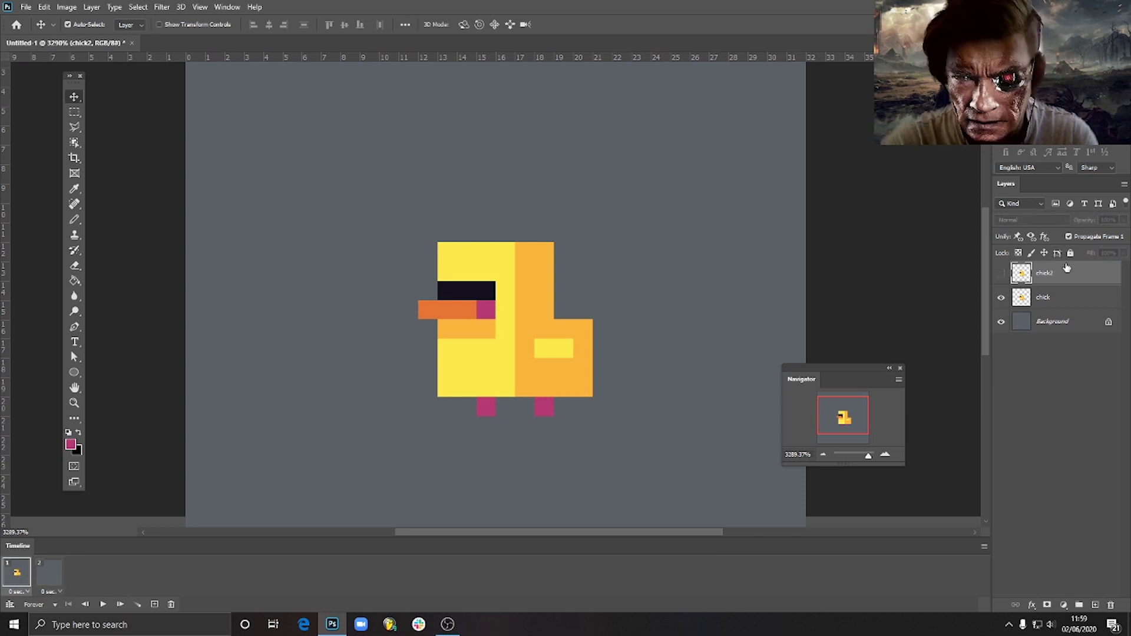
left_click(61, 573)
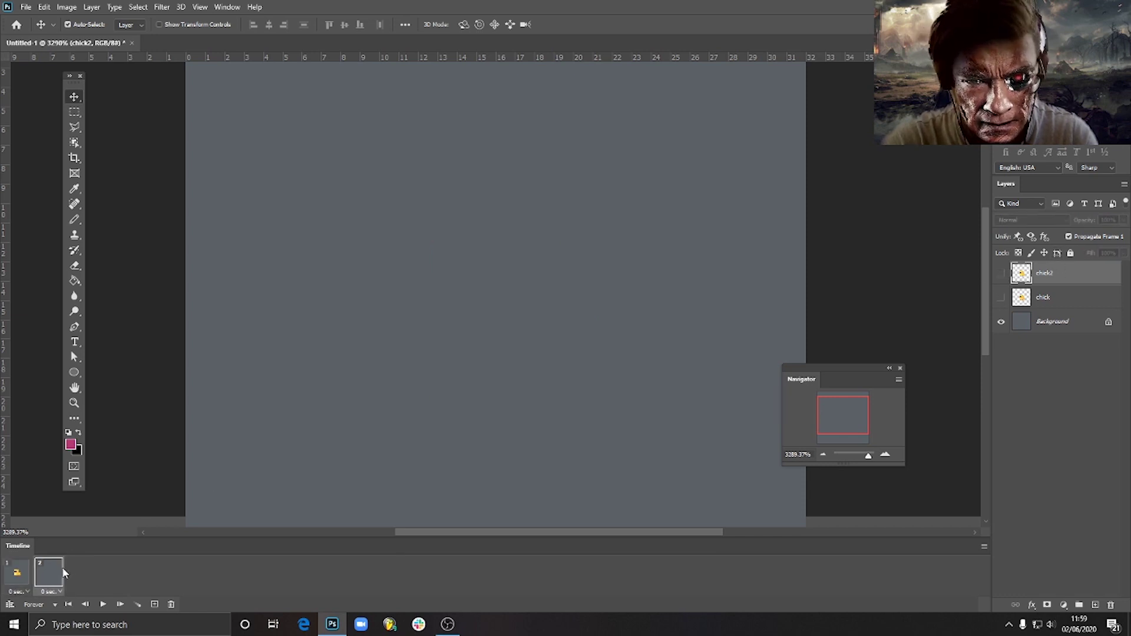
left_click(1002, 274)
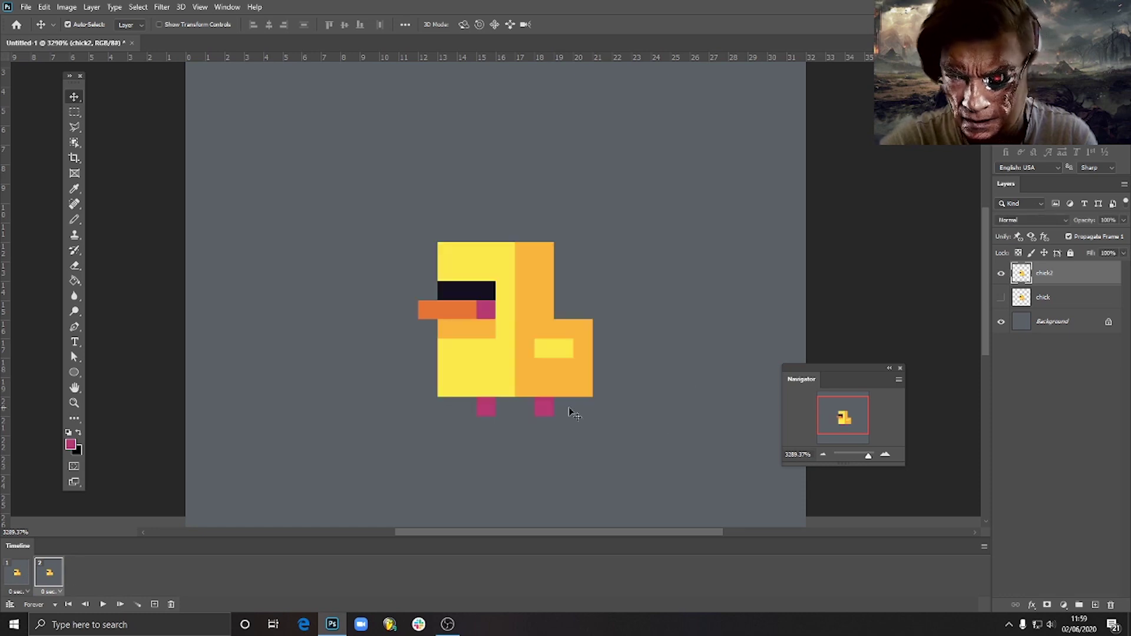
left_click(26, 587)
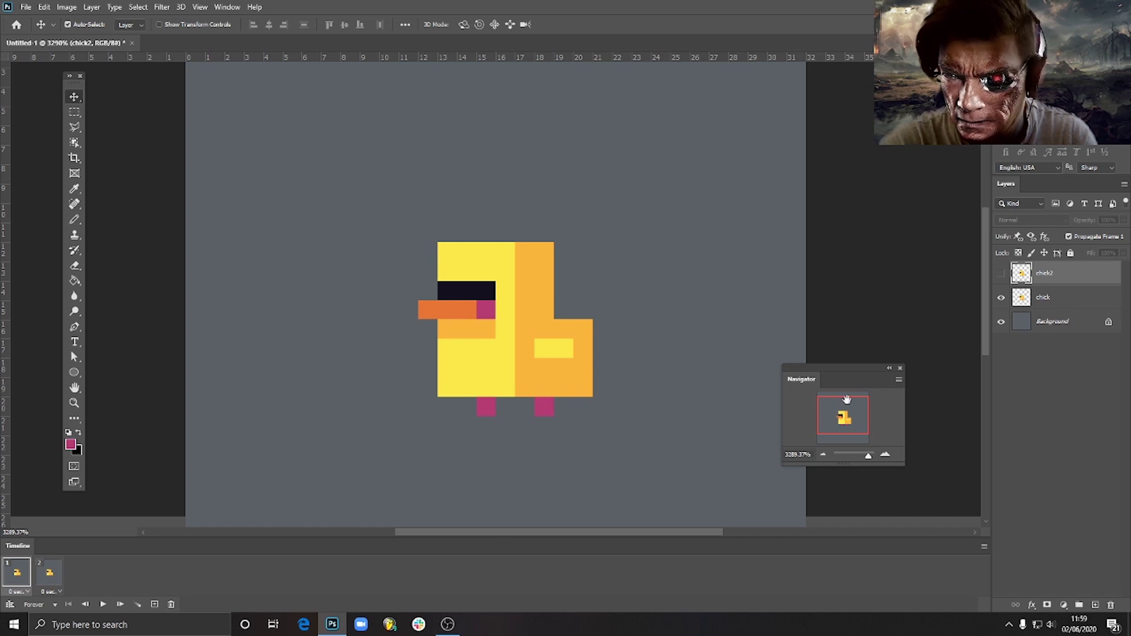
left_click(55, 585)
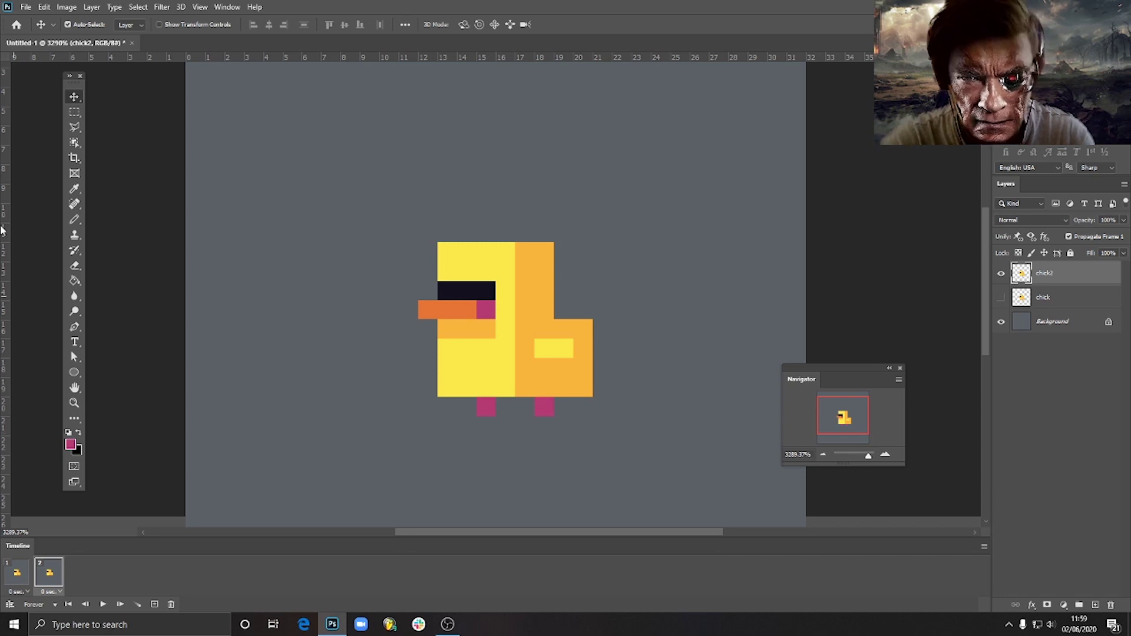
Select the chick's head above the body on chick2, including the eye and beak, and flip it horizontally.
left_click(74, 221)
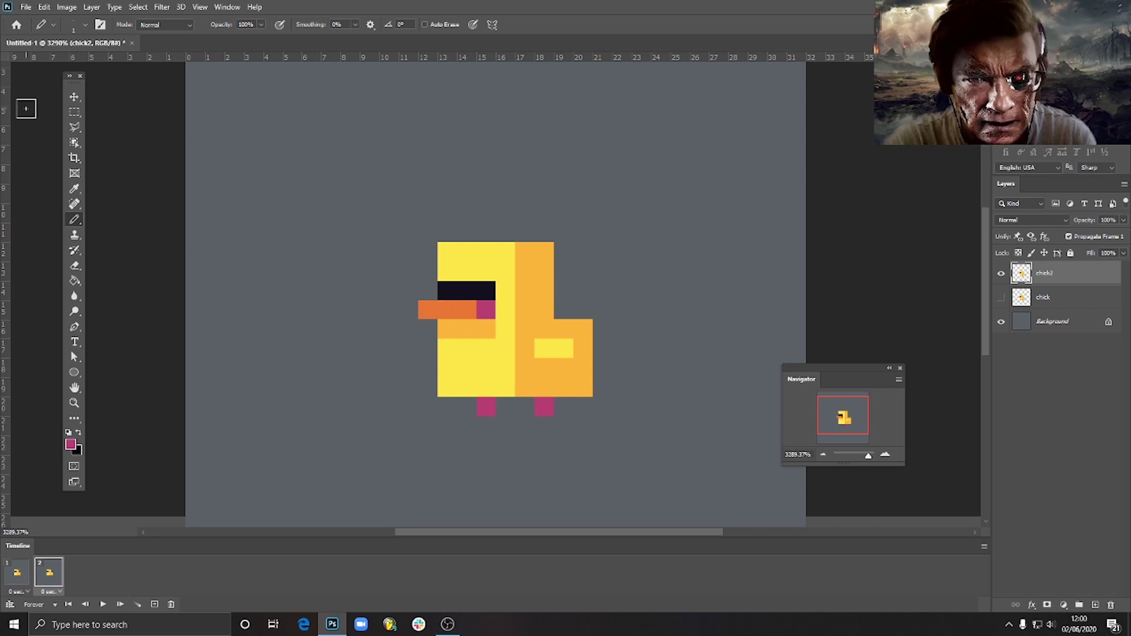
left_click(74, 112)
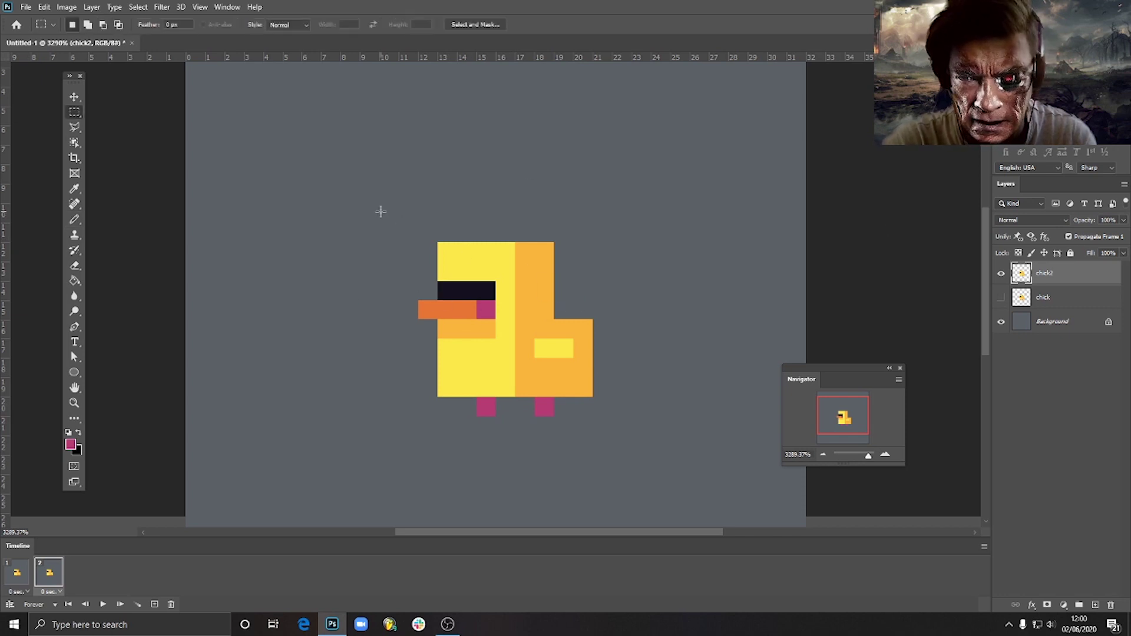
left_click_drag(380, 204, 543, 303)
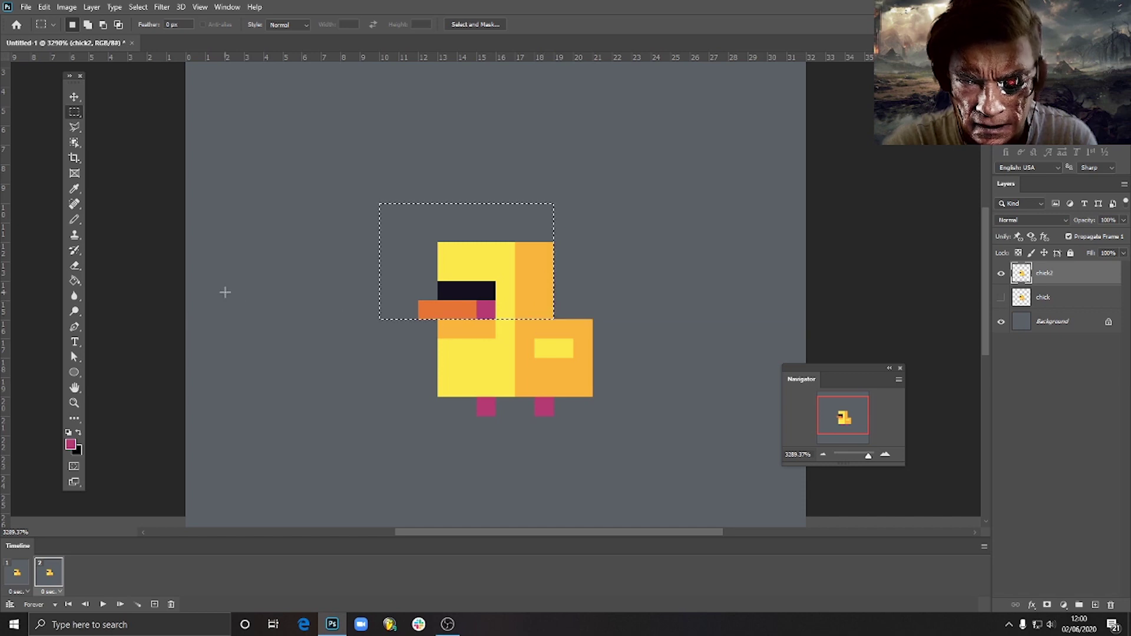
left_click(45, 7)
mouse_move(168, 276)
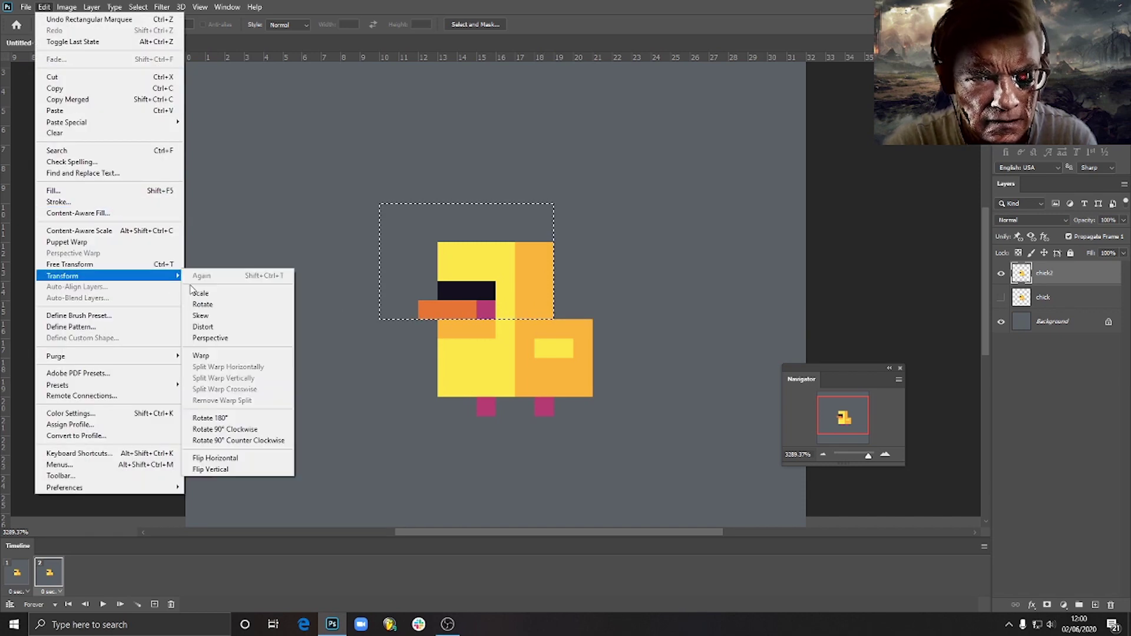
left_click(243, 459)
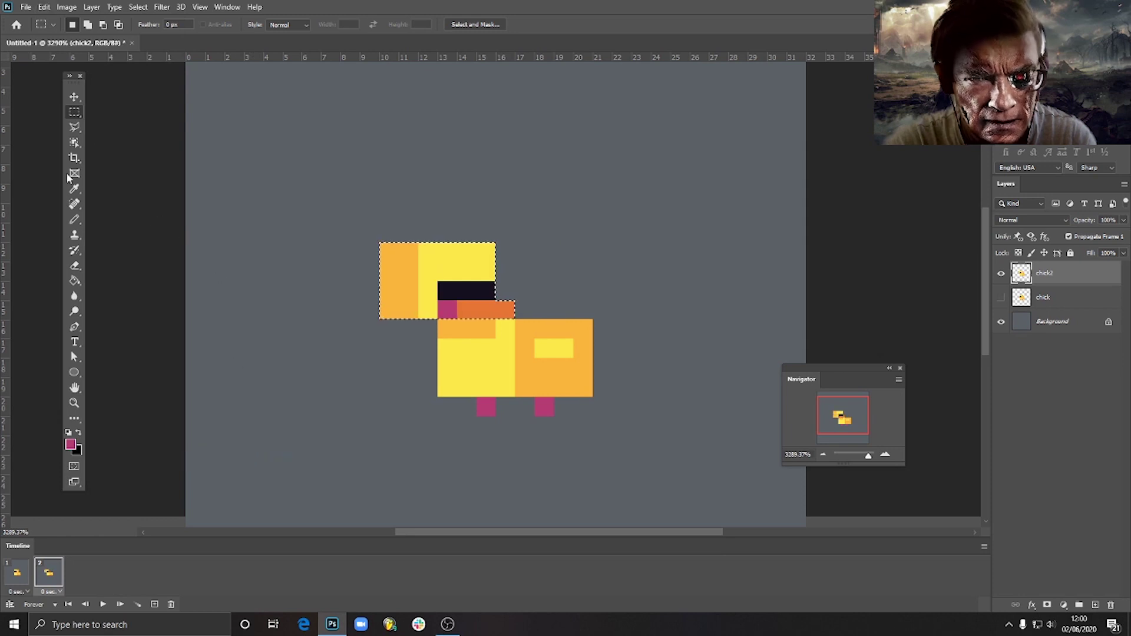
Move the flipped head 3 pixels right so it lines up over the body, and clear the selection.
left_click(74, 97)
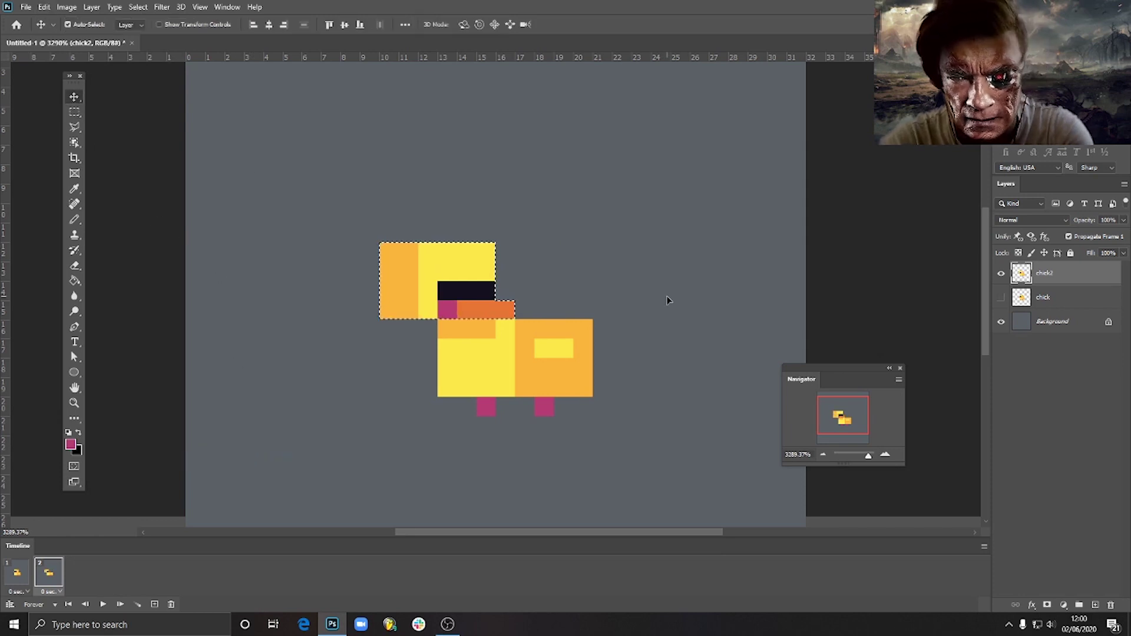
key("Right")
key("Right")
key("Right")
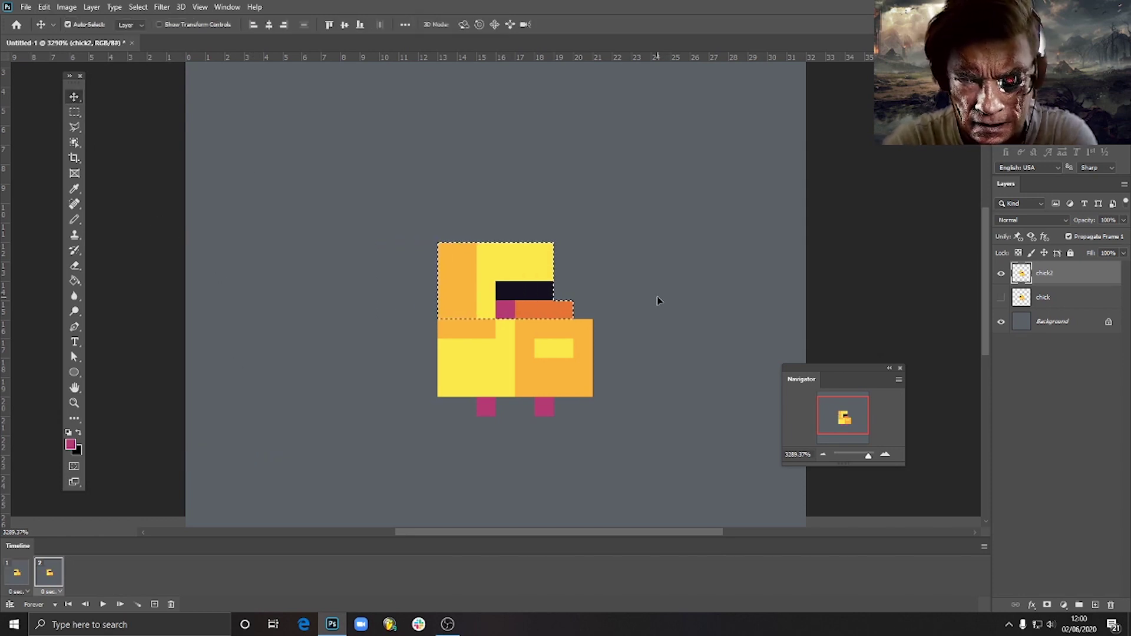
key("ctrl+d")
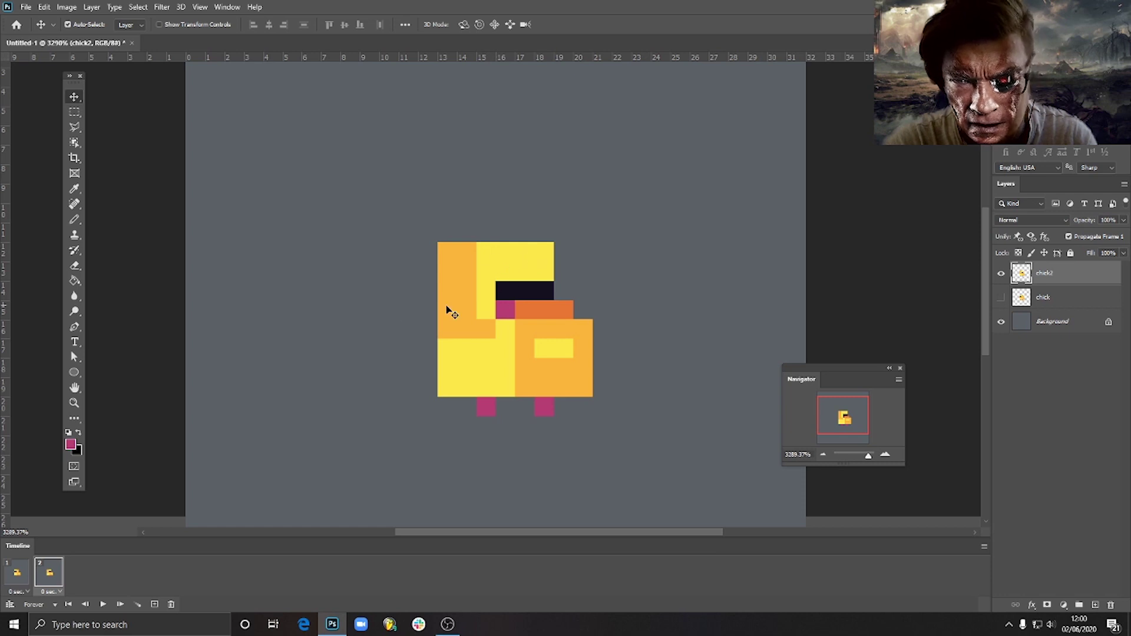
Repaint the old under-beak shading and the left 3 pixel columns of the head yellow, and the area above the eye orange.
left_click(74, 219)
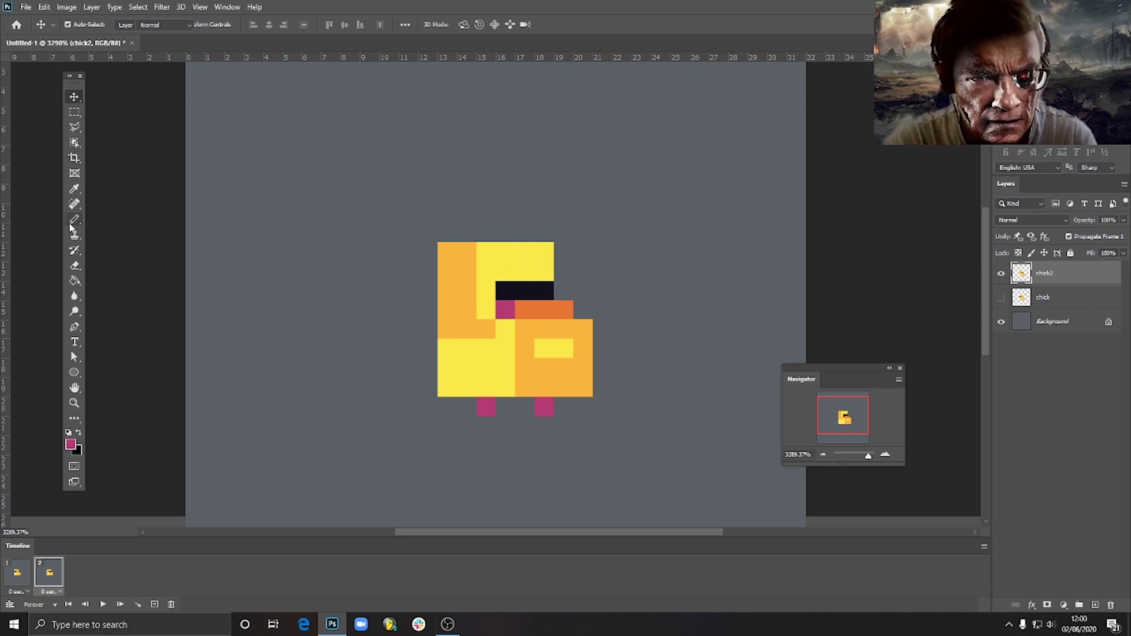
left_click(505, 335, "alt")
mouse_move(490, 334)
left_mouse_down()
mouse_move(457, 331)
mouse_move(457, 354)
left_mouse_up()
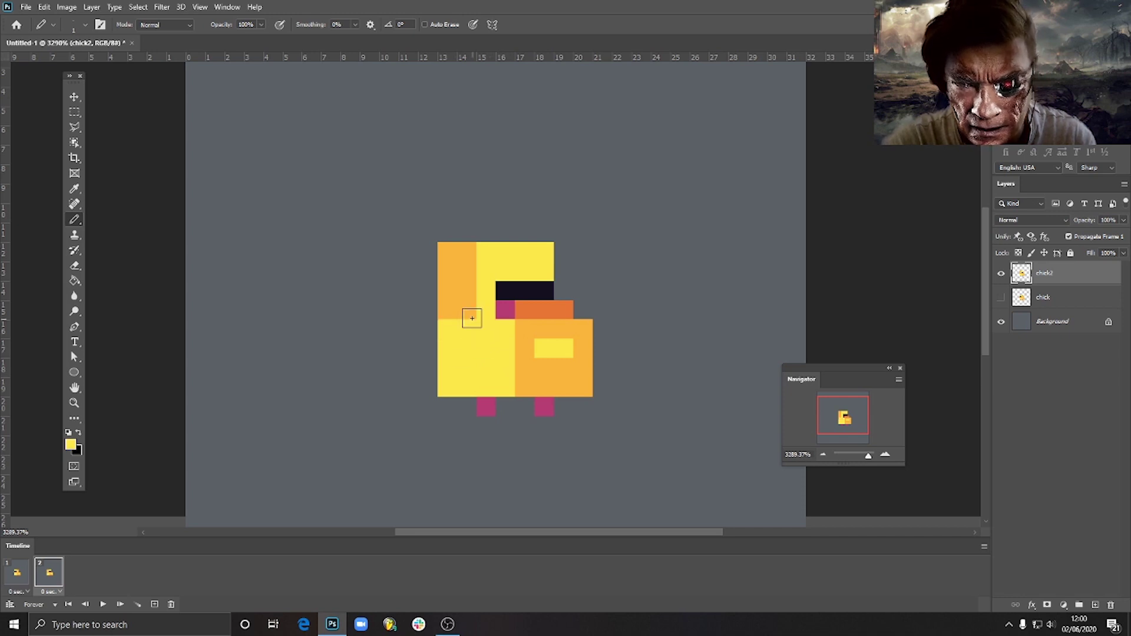
mouse_move(485, 309)
left_mouse_down()
mouse_move(491, 254)
mouse_move(540, 254)
mouse_move(506, 269)
mouse_move(497, 308)
mouse_move(466, 246)
mouse_move(452, 253)
mouse_move(448, 310)
mouse_move(464, 305)
mouse_move(468, 251)
mouse_move(444, 296)
left_mouse_up()
left_click(479, 346, "alt")
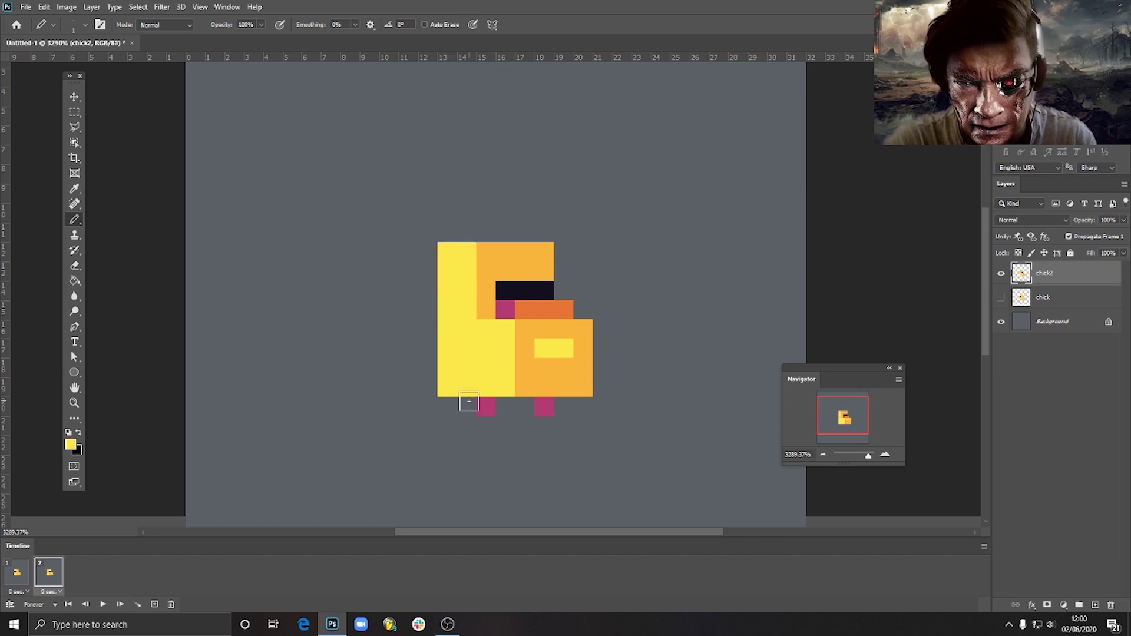
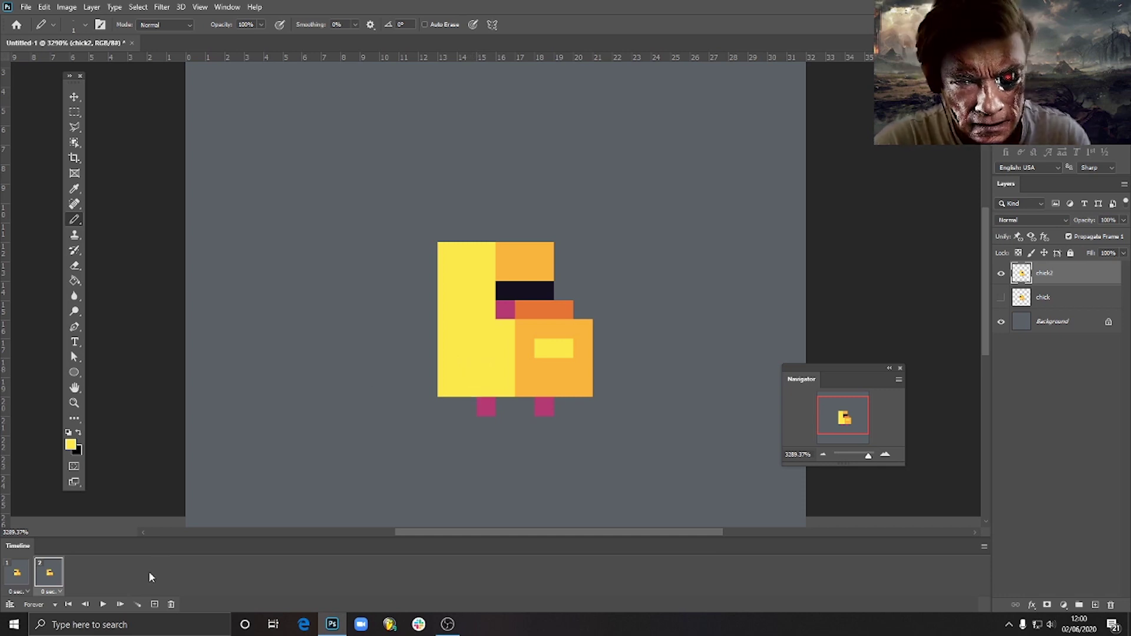
Set the delay of both frames to 0.07 seconds and preview the animation's playback.
left_click(103, 606)
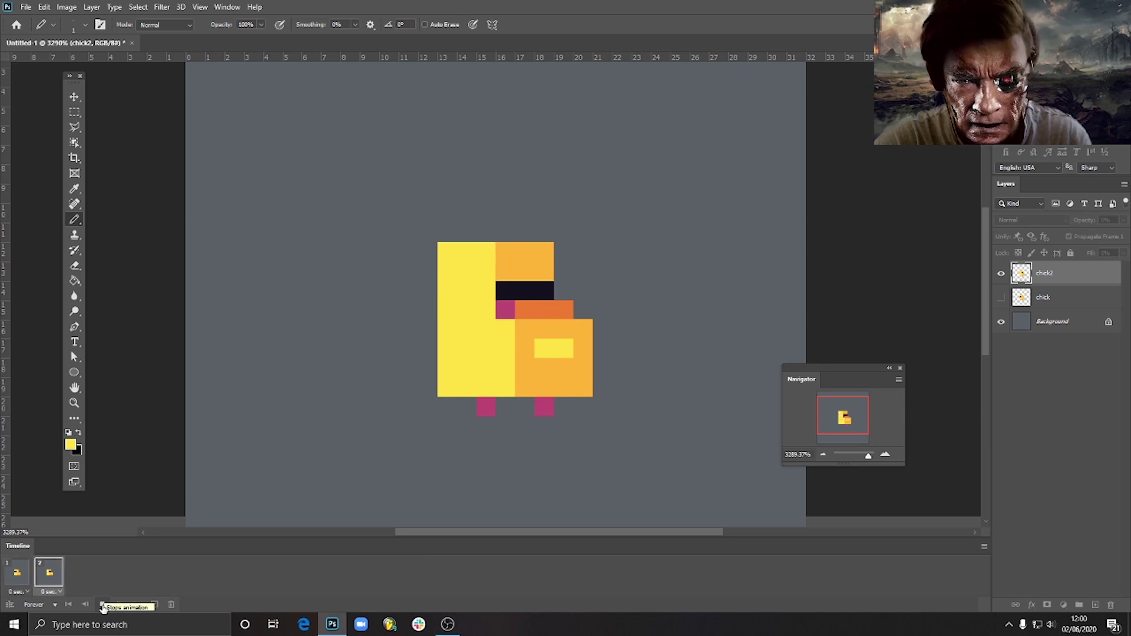
left_click(103, 605)
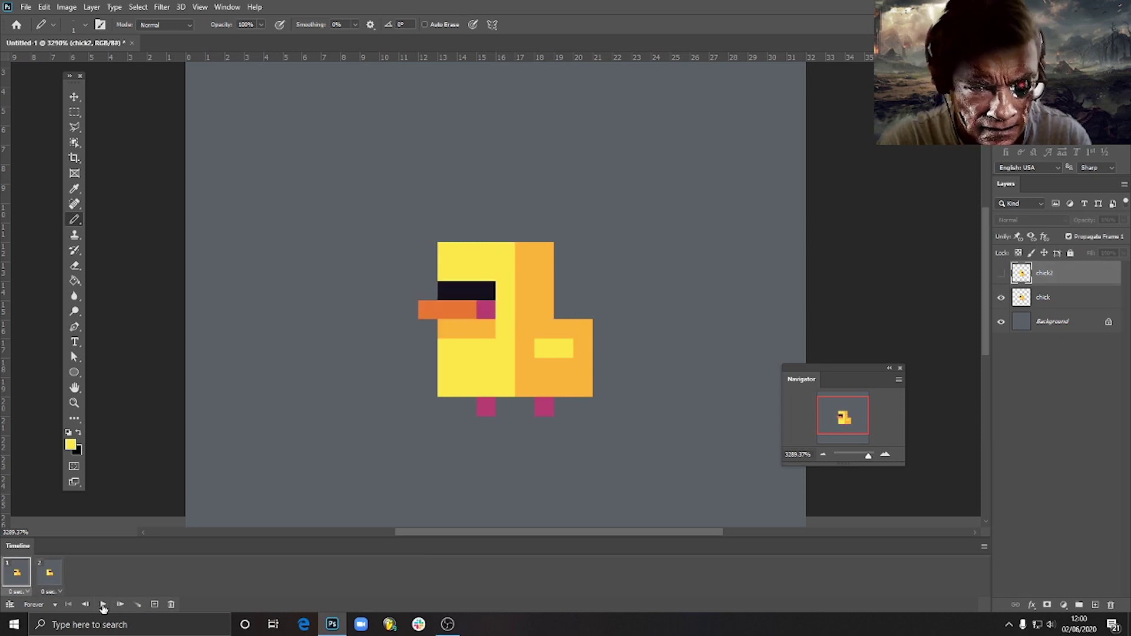
left_click(49, 575)
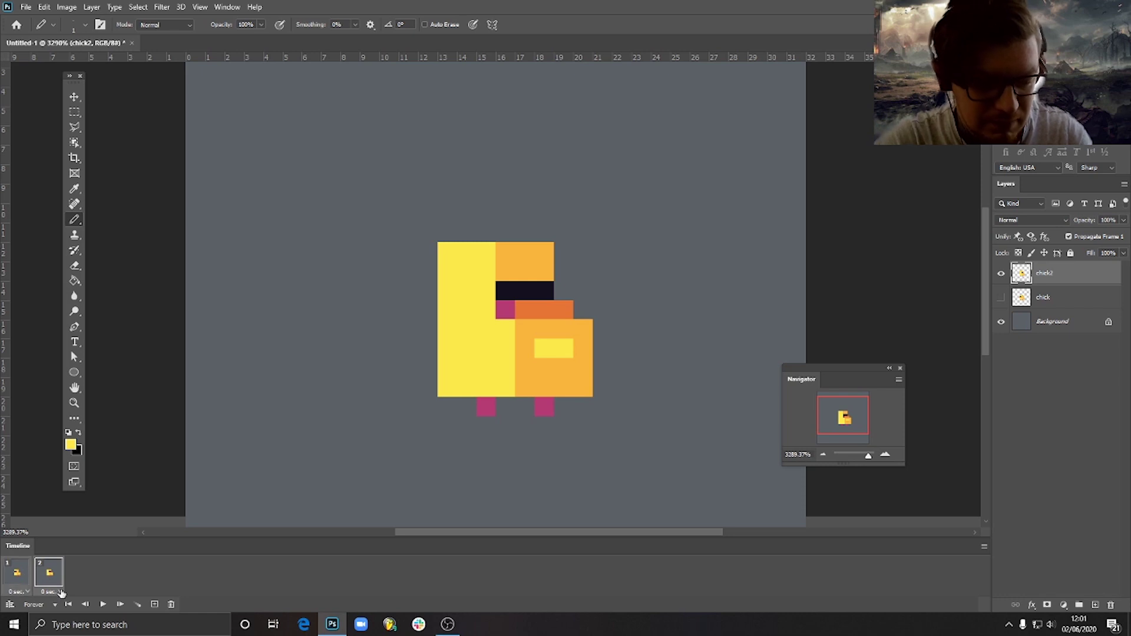
left_click(59, 592)
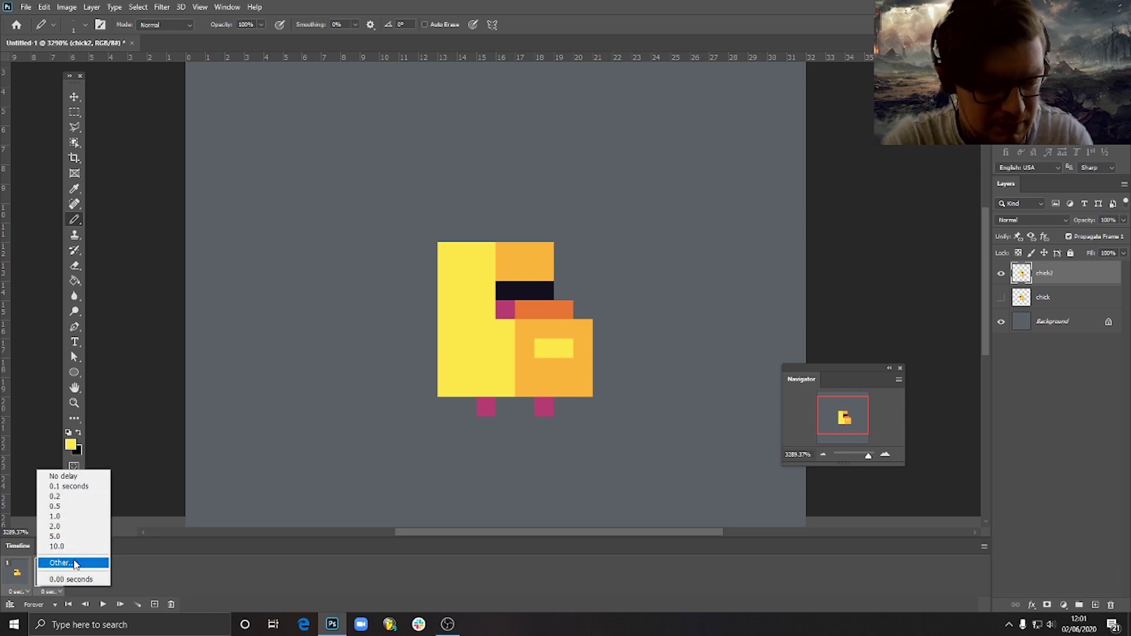
left_click(106, 563)
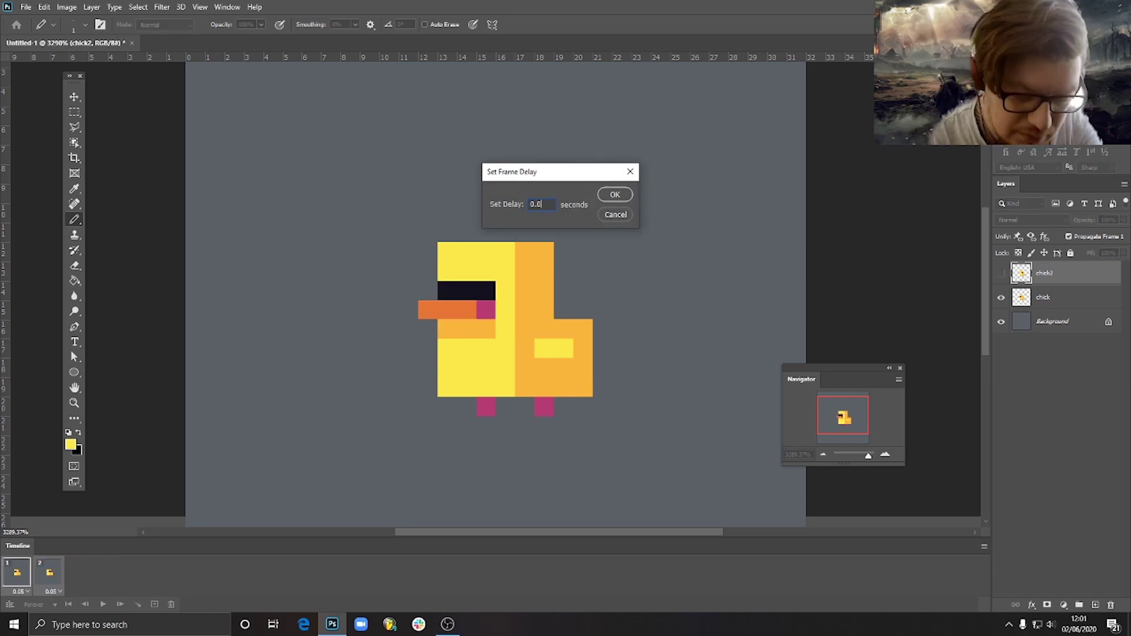
left_click(616, 195)
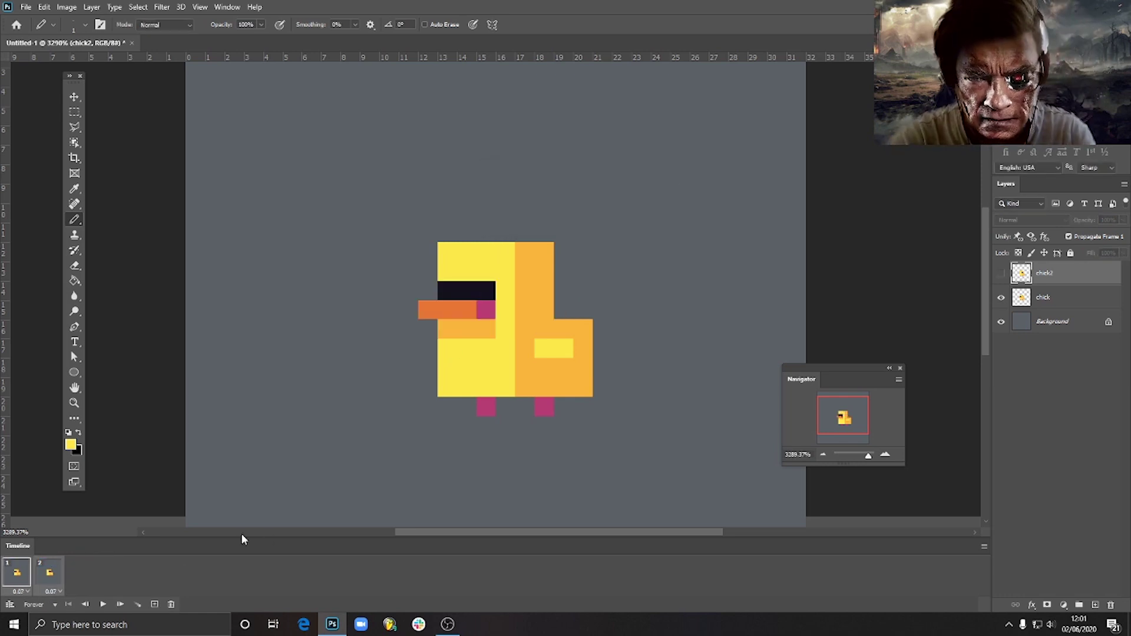
left_click(102, 604)
left_click(102, 604)
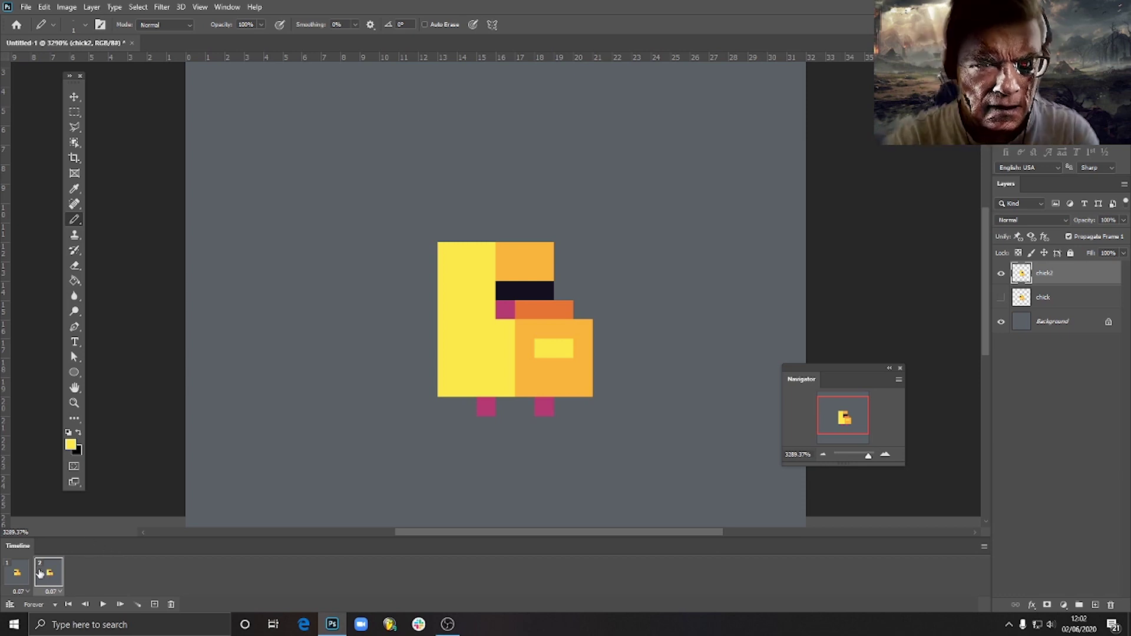
Duplicate frame 2 as a third animation frame and duplicate the chick2 layer as chick3.
left_click(154, 605)
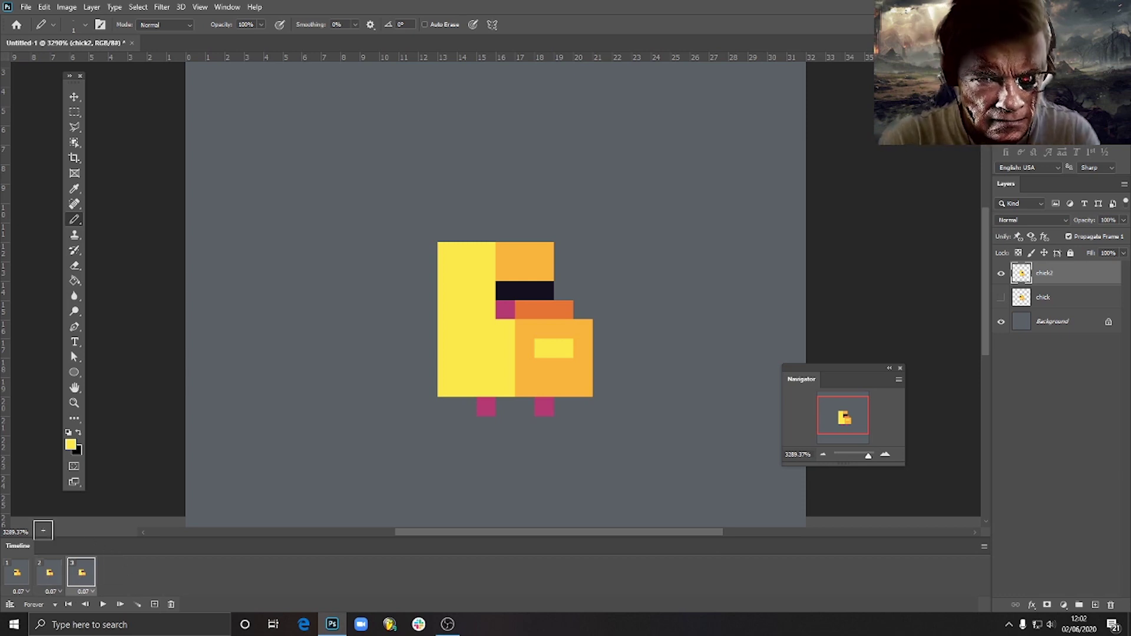
right_click(1056, 277)
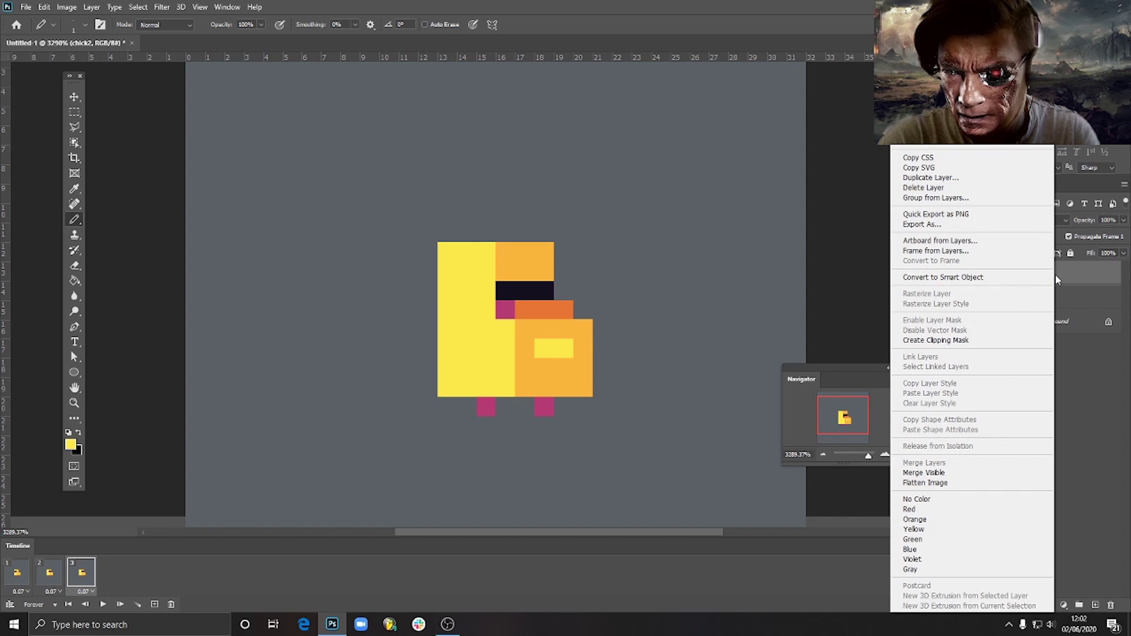
left_click(961, 178)
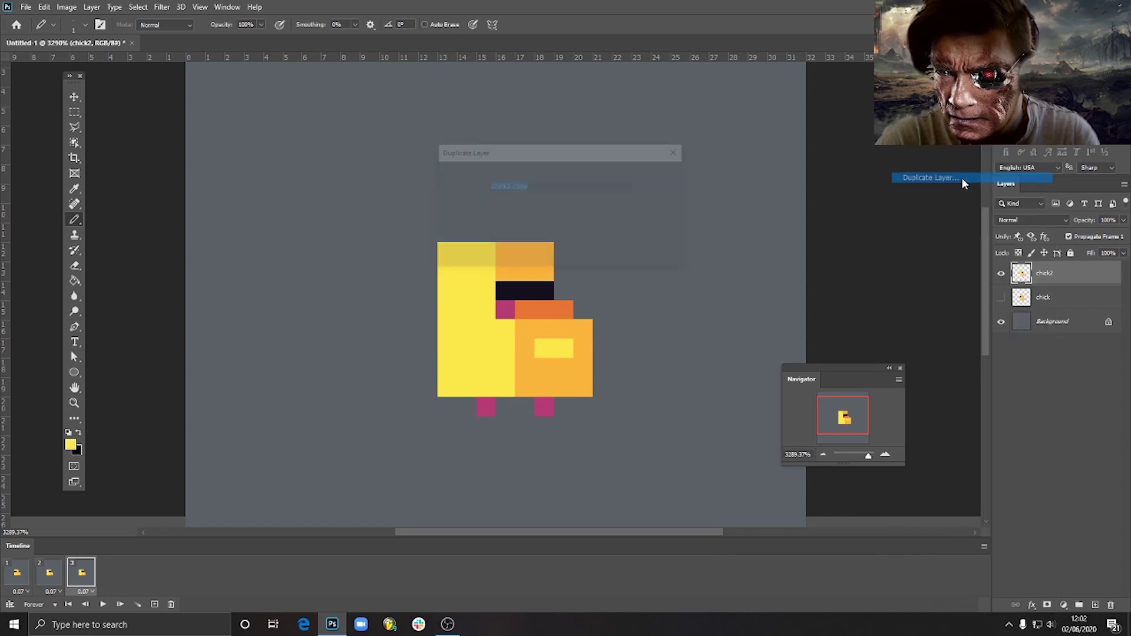
left_click(534, 186)
left_click_drag(533, 186, 508, 185)
type("3")
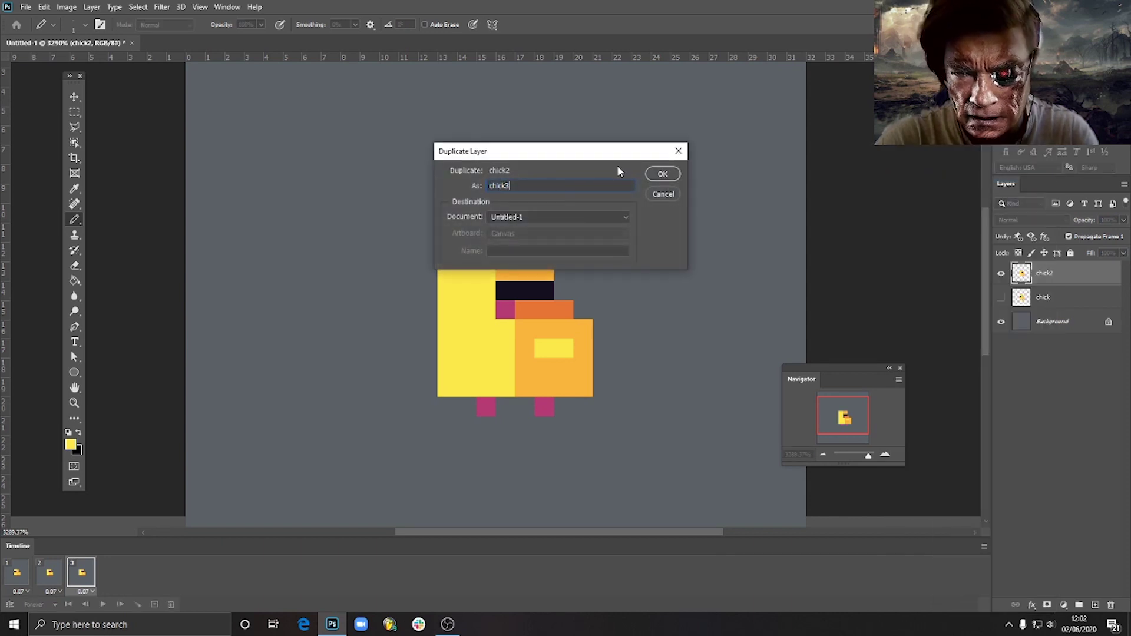
left_click(663, 174)
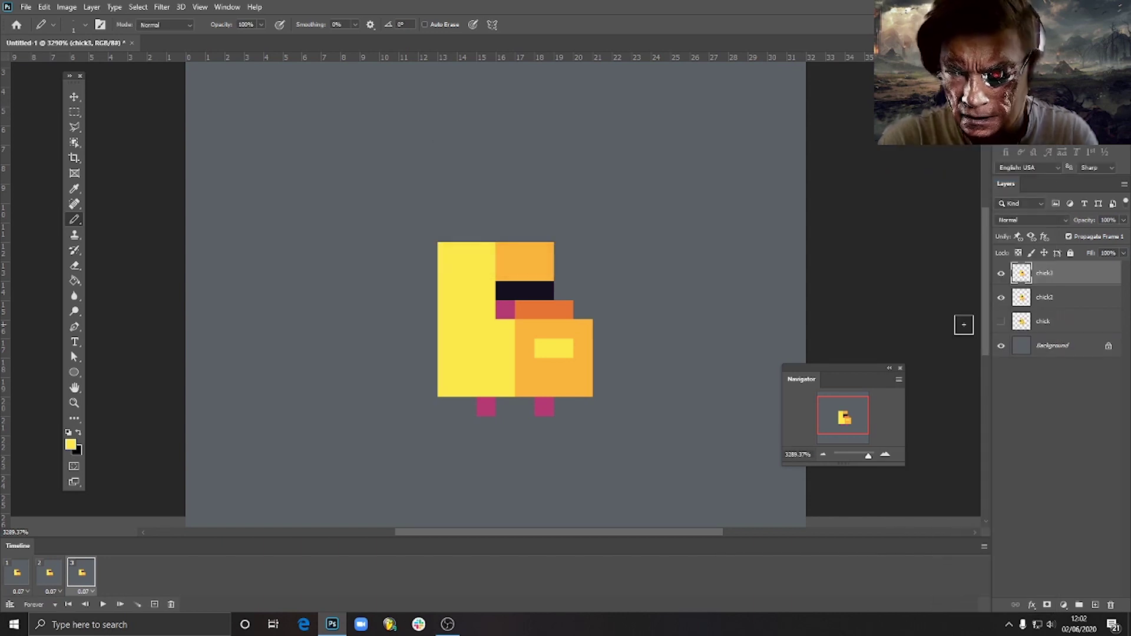
Adjust layer visibility so frame 1 shows only chick, frame 2 only chick2 and frame 3 only chick3 over the background.
left_click(74, 97)
left_click(49, 577)
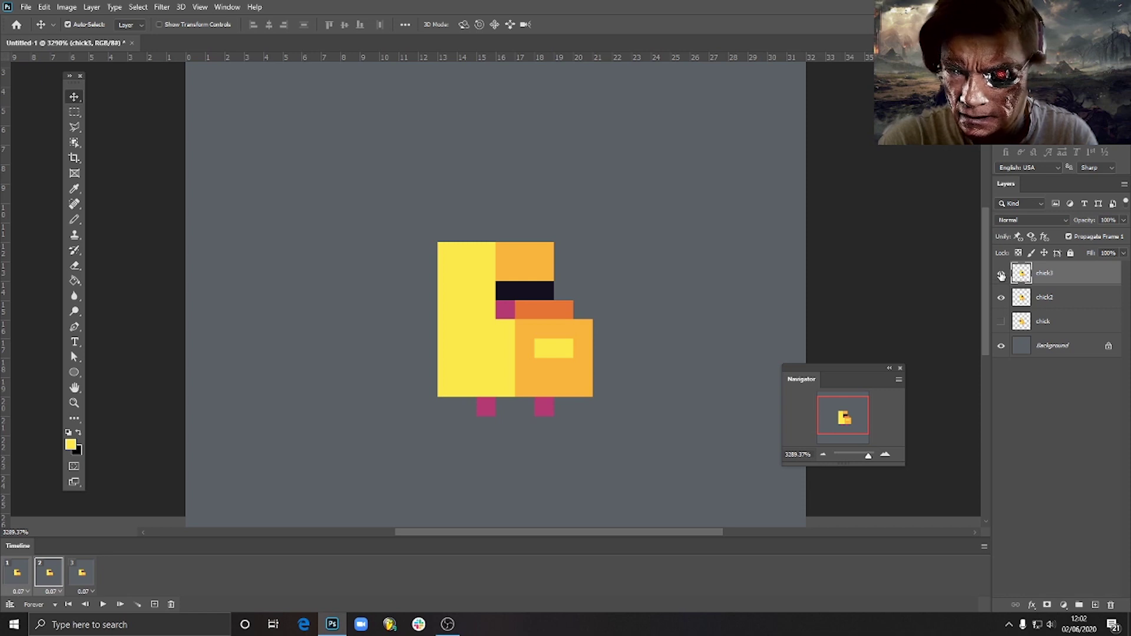
left_click(82, 574)
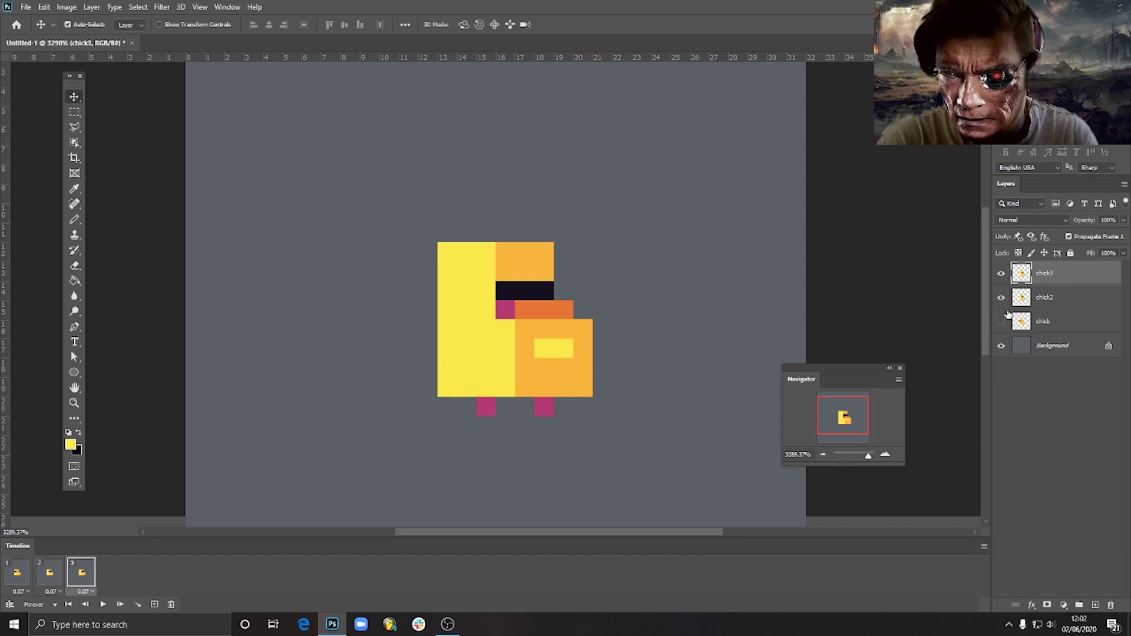
left_click(26, 579)
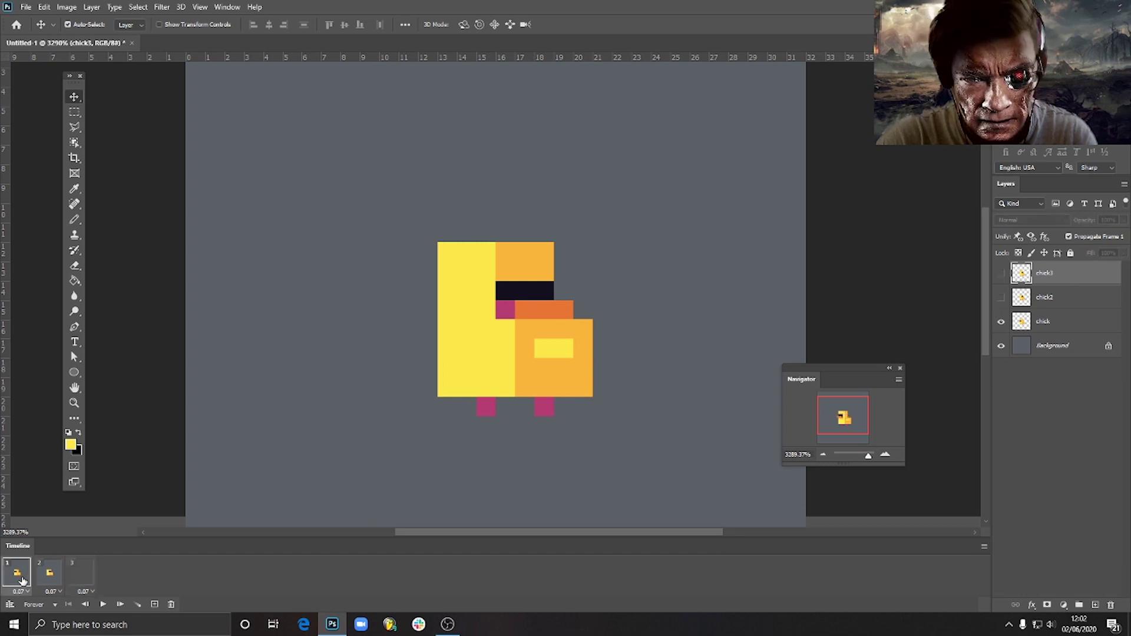
left_click(52, 580)
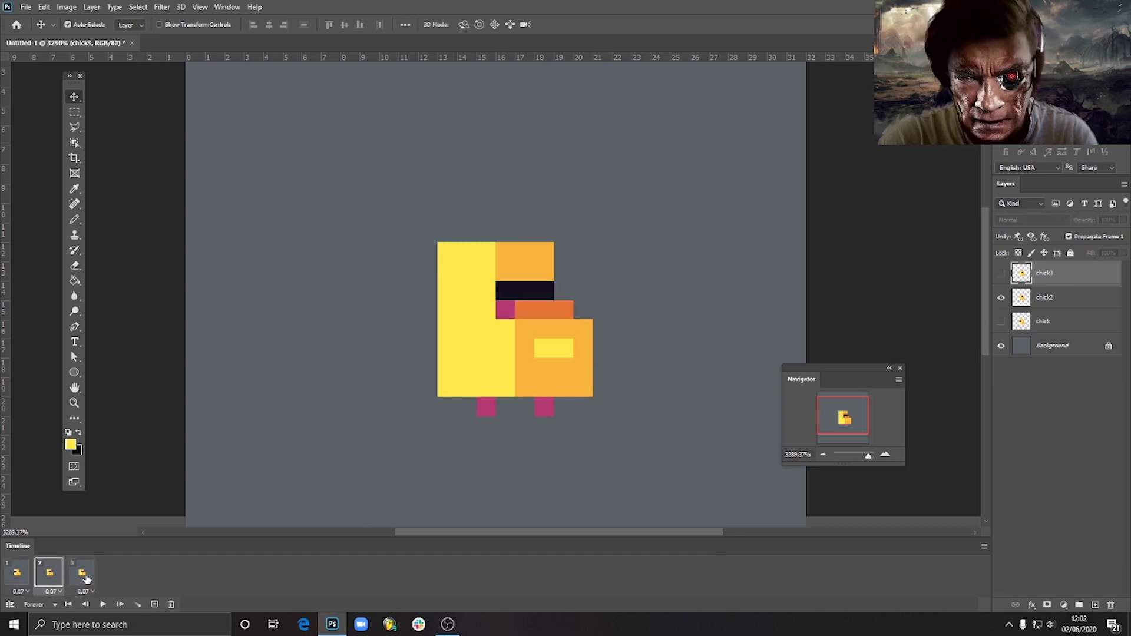
left_click(91, 578)
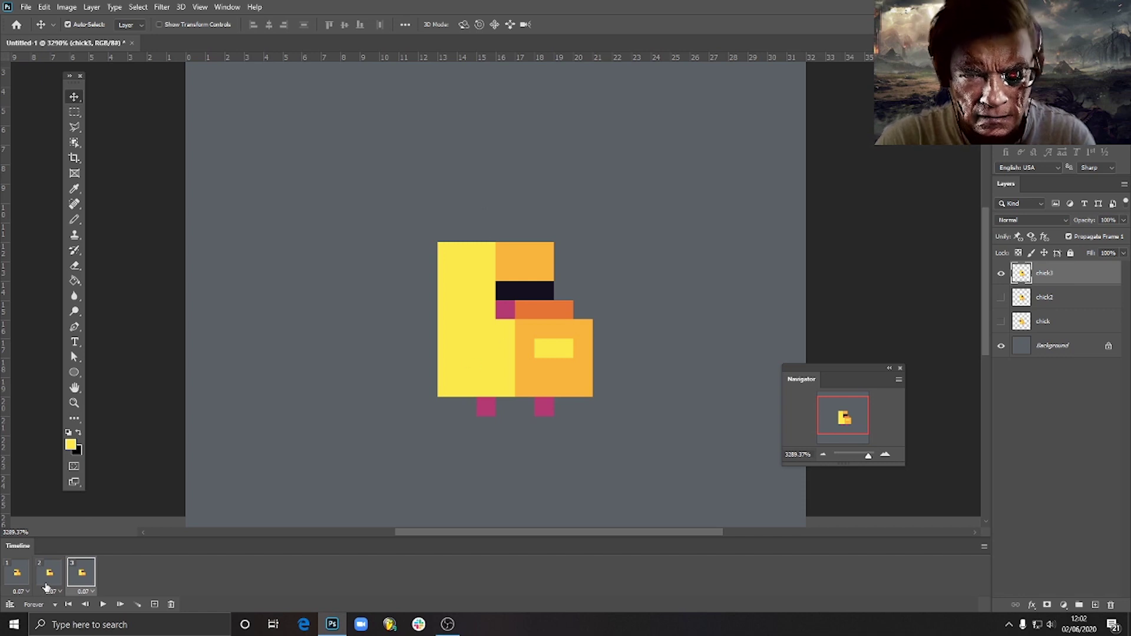
In frame 2's chick2 layer, extend the black eye bar and the dark orange beak row across to the head's left edge.
left_click(57, 565)
left_click(1068, 296)
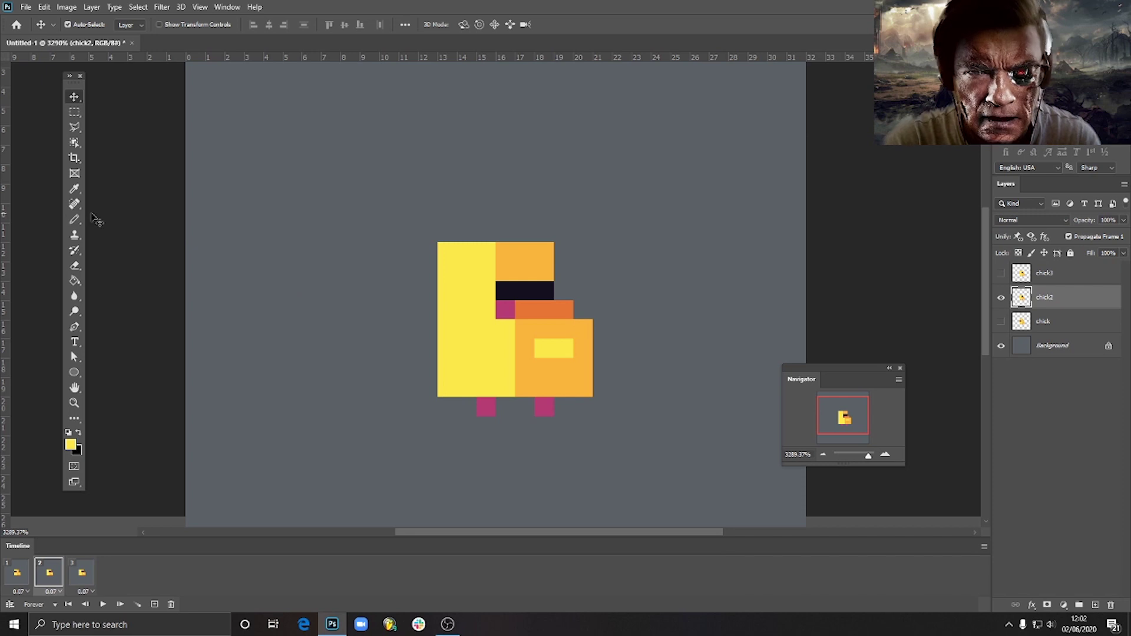
left_click(75, 220)
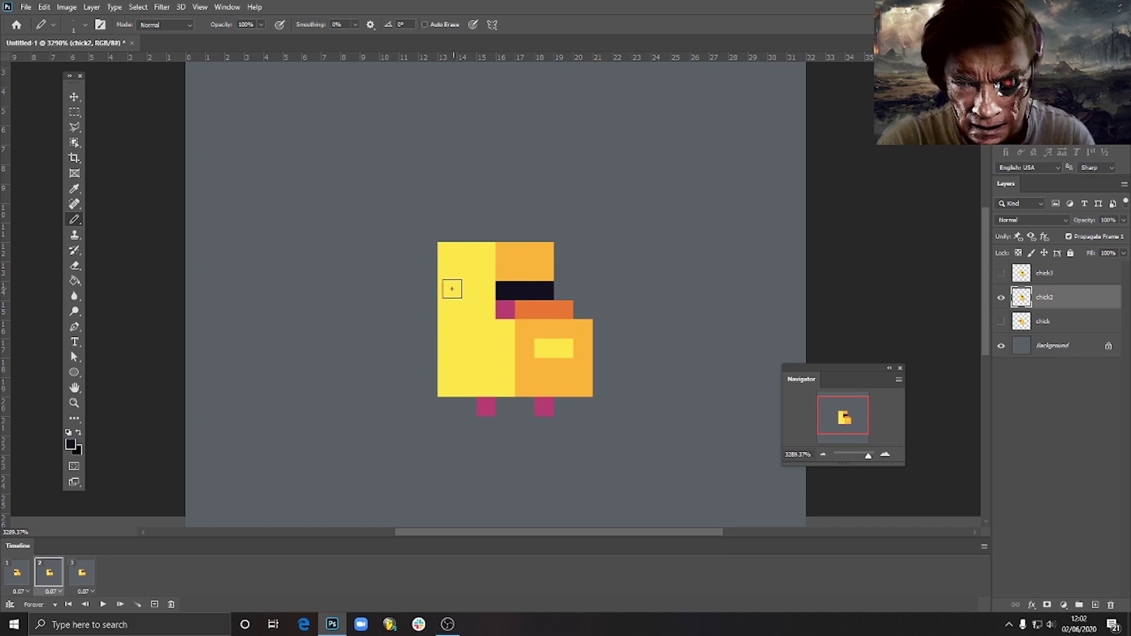
left_click_drag(458, 289, 517, 289)
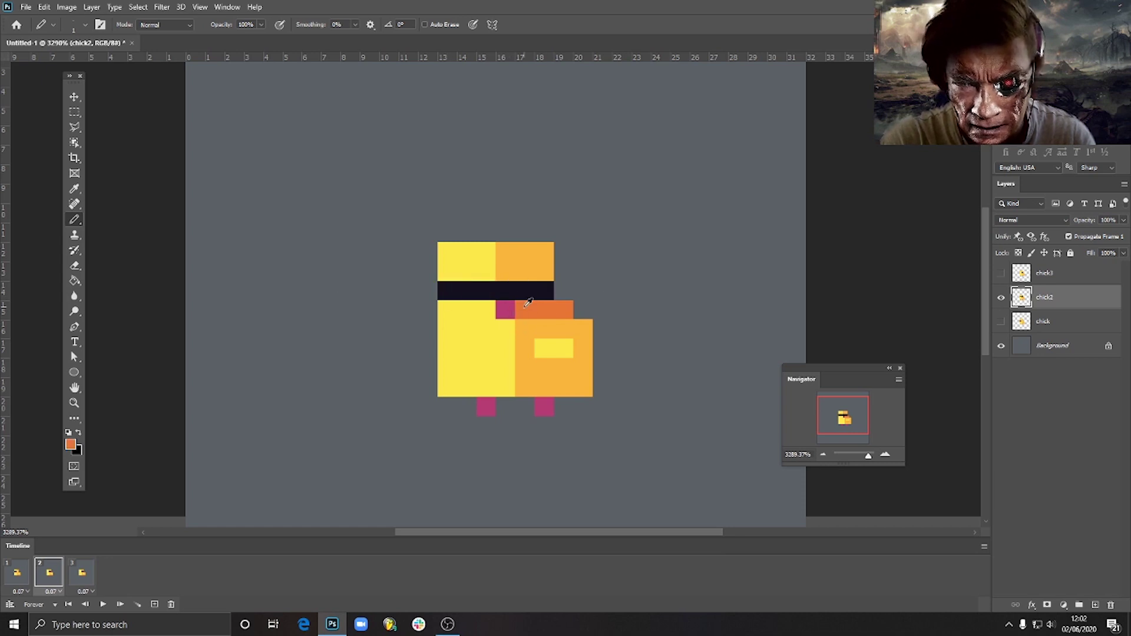
left_click_drag(448, 309, 548, 310)
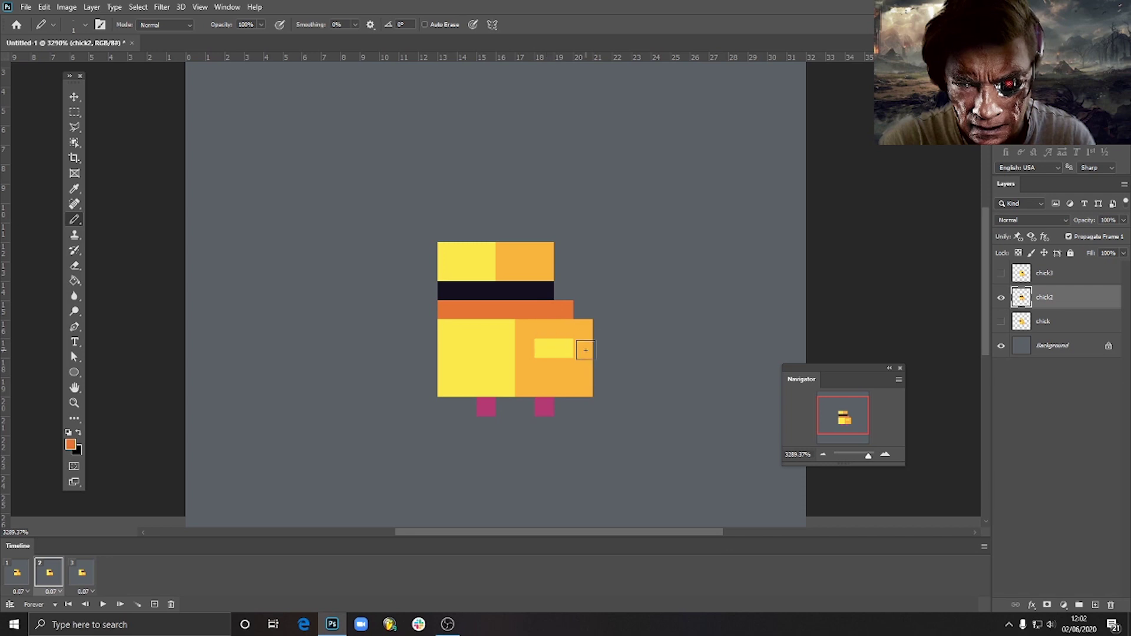
Erase the protruding beak pixel and the head's rightmost pixel column down to the body on chick2.
key("e")
left_click(564, 310)
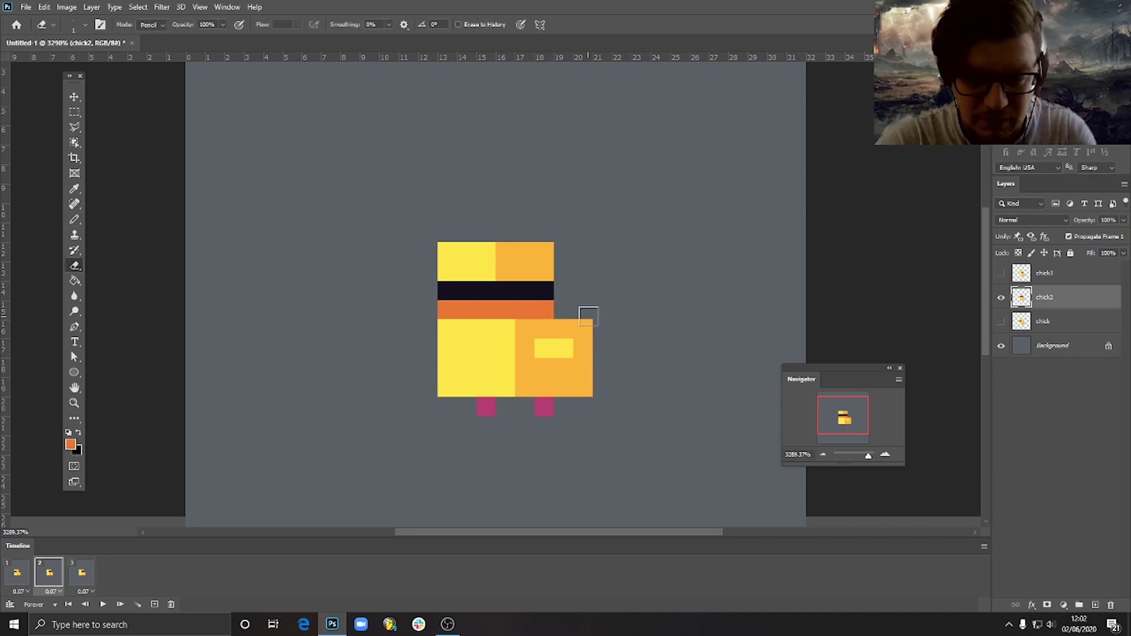
left_click_drag(545, 246, 545, 311)
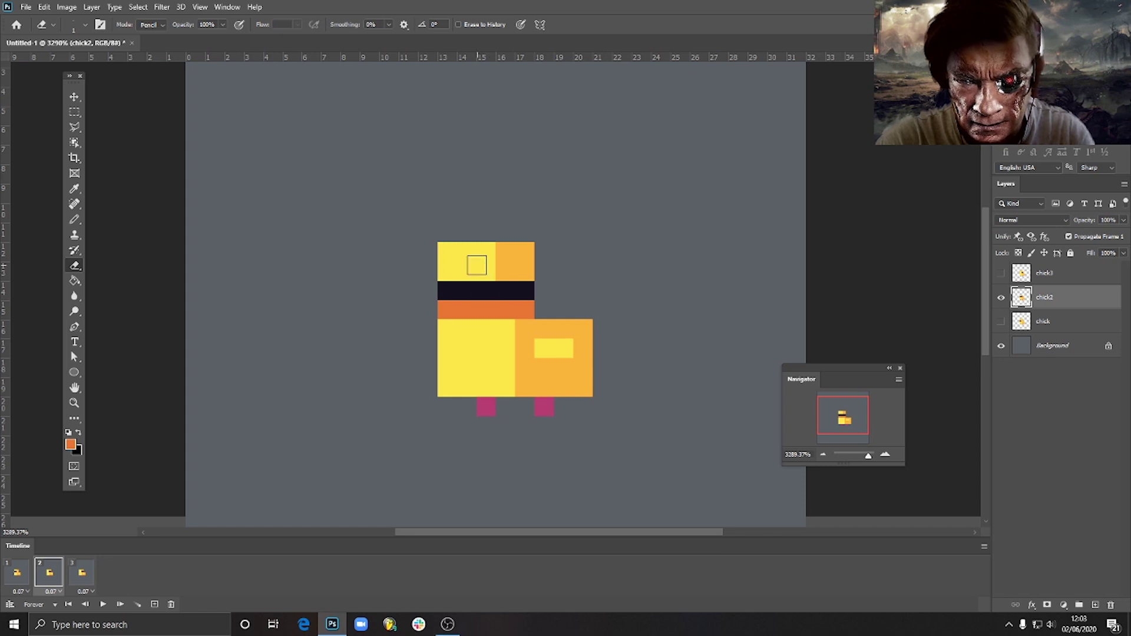
Repaint the yellow area above the eye bar in the lighter orange on chick2.
key("b")
left_click(470, 255, "alt")
mouse_move(514, 258)
left_mouse_down()
mouse_move(482, 251)
mouse_move(503, 260)
left_mouse_up()
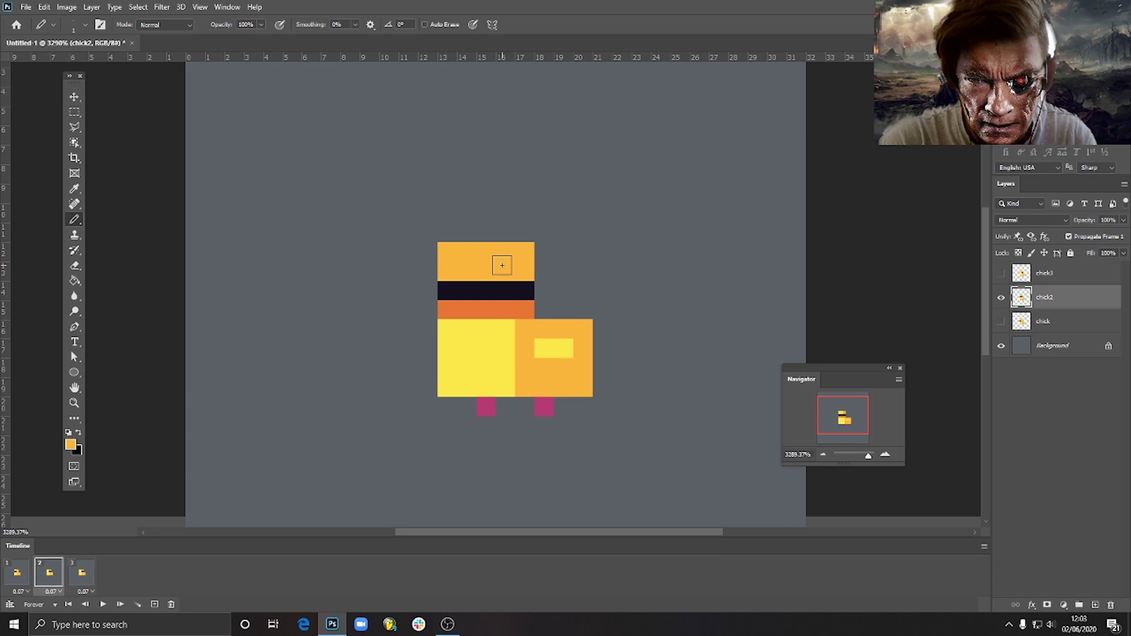
Compare the three frames one by one and preview the animation's playback.
left_click(28, 577)
left_click(51, 577)
left_click(82, 577)
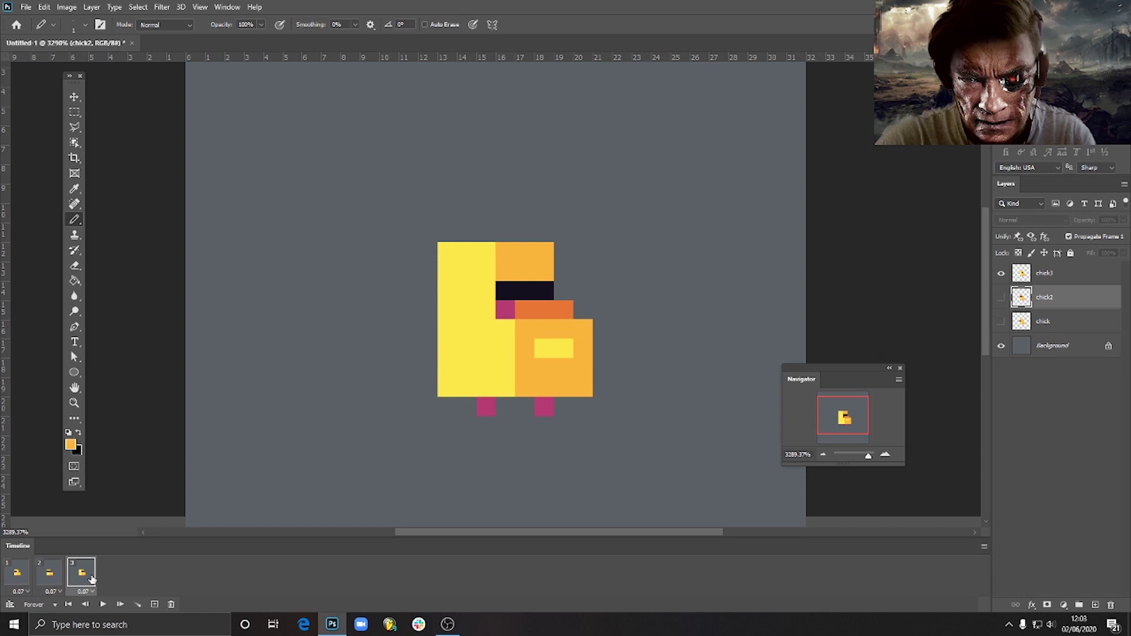
left_click(17, 574)
left_click(104, 605)
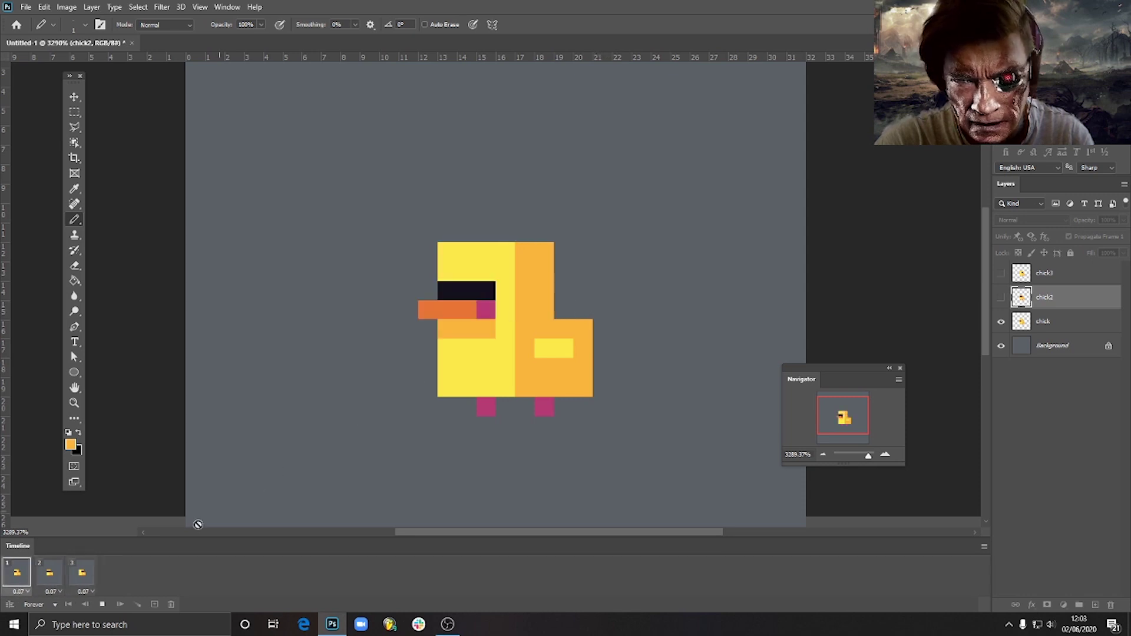
Duplicate frame 3 as a fourth animation frame and duplicate the chick3 layer as chick4.
left_click(81, 573)
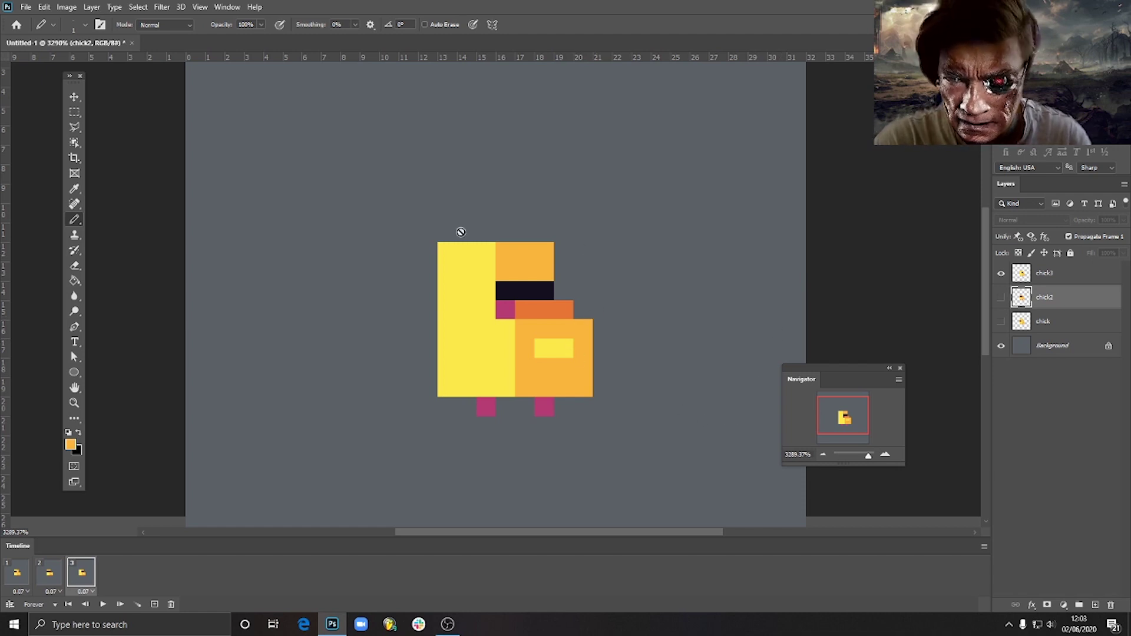
left_click(154, 605)
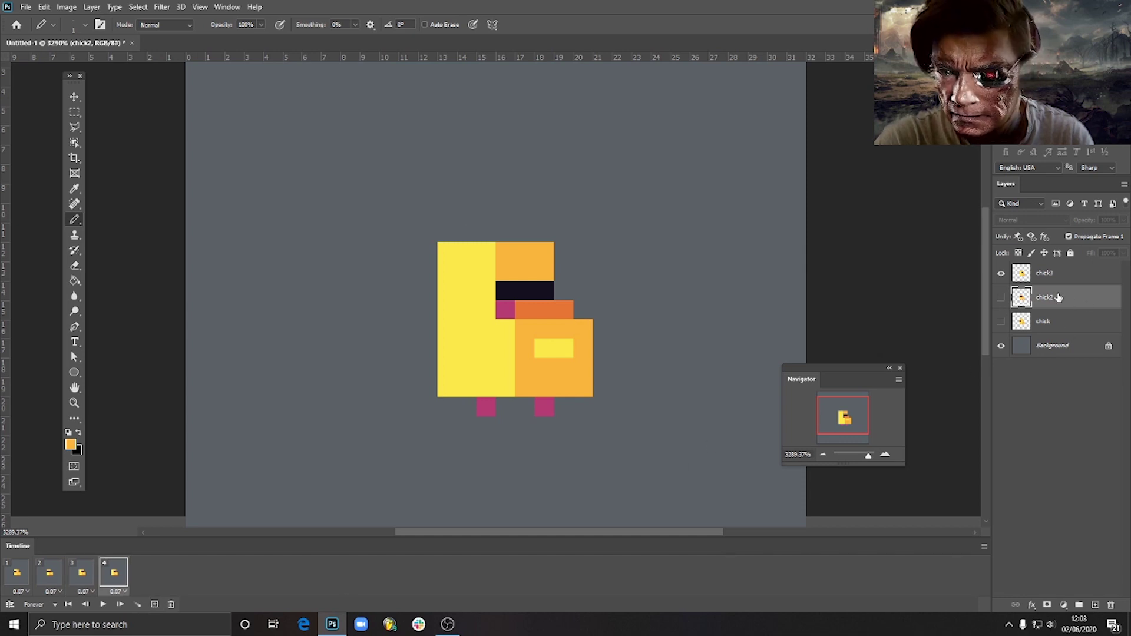
left_click(1044, 274)
right_click(1044, 273)
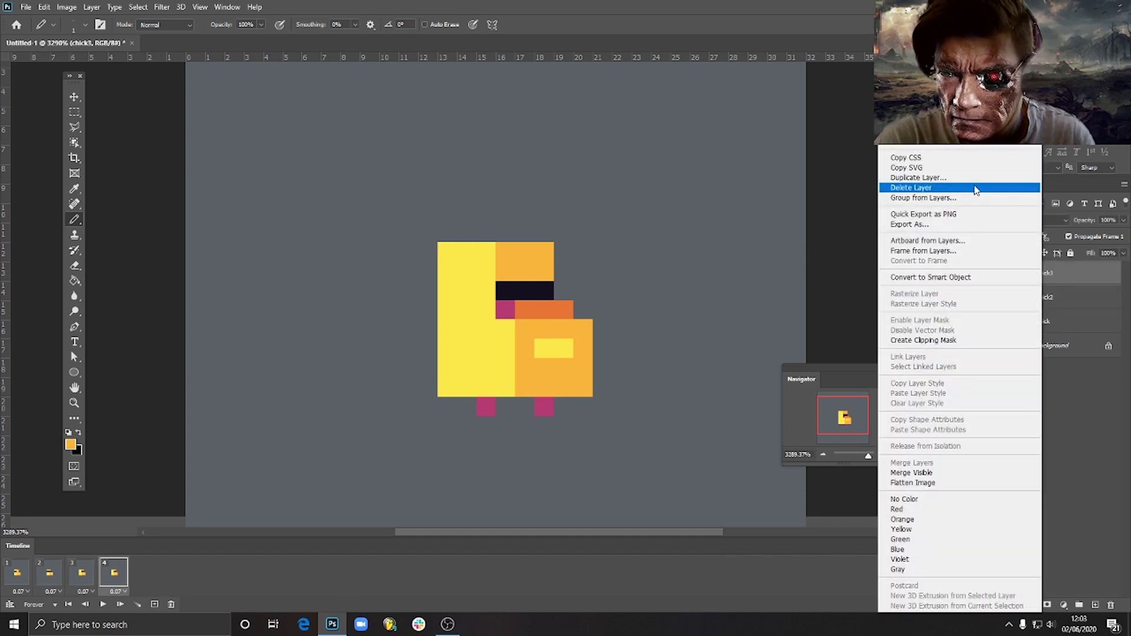
left_click(919, 177)
left_click_drag(528, 185, 508, 186)
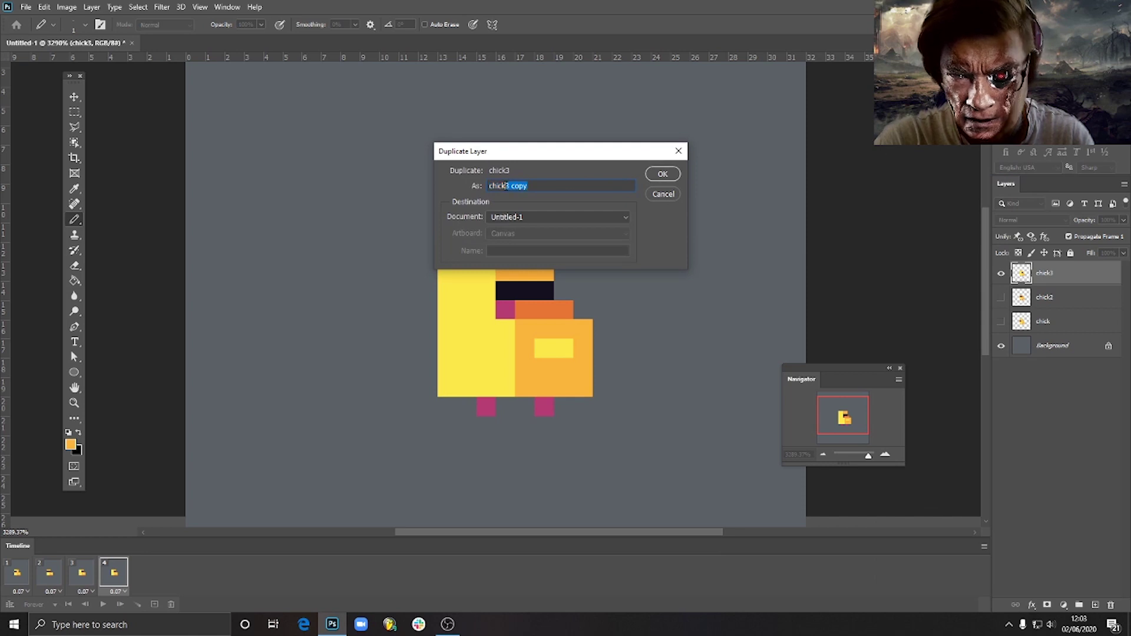
type("4")
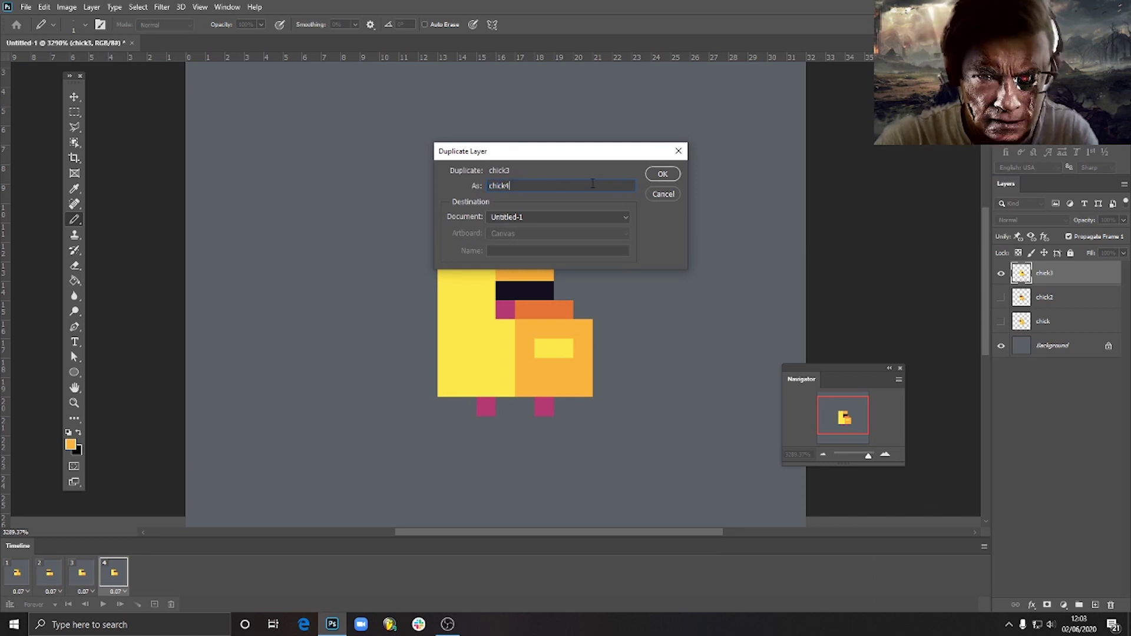
left_click(671, 175)
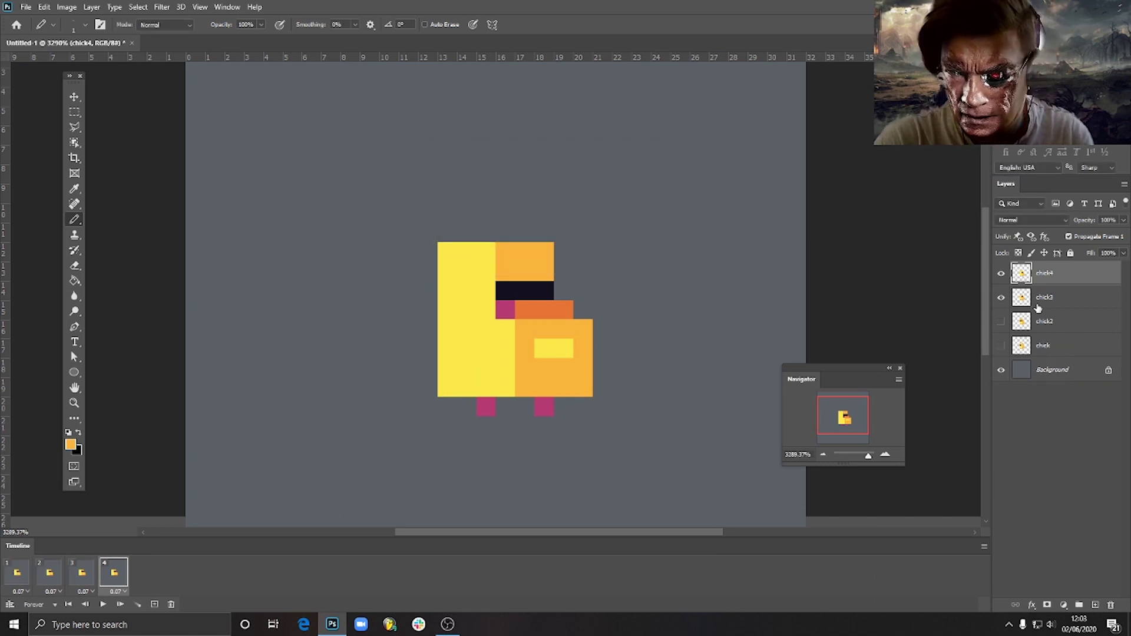
Adjust layer visibility so chick4 is hidden in frames 1 to 3 and chick3 is hidden in frame 4.
left_click(81, 573)
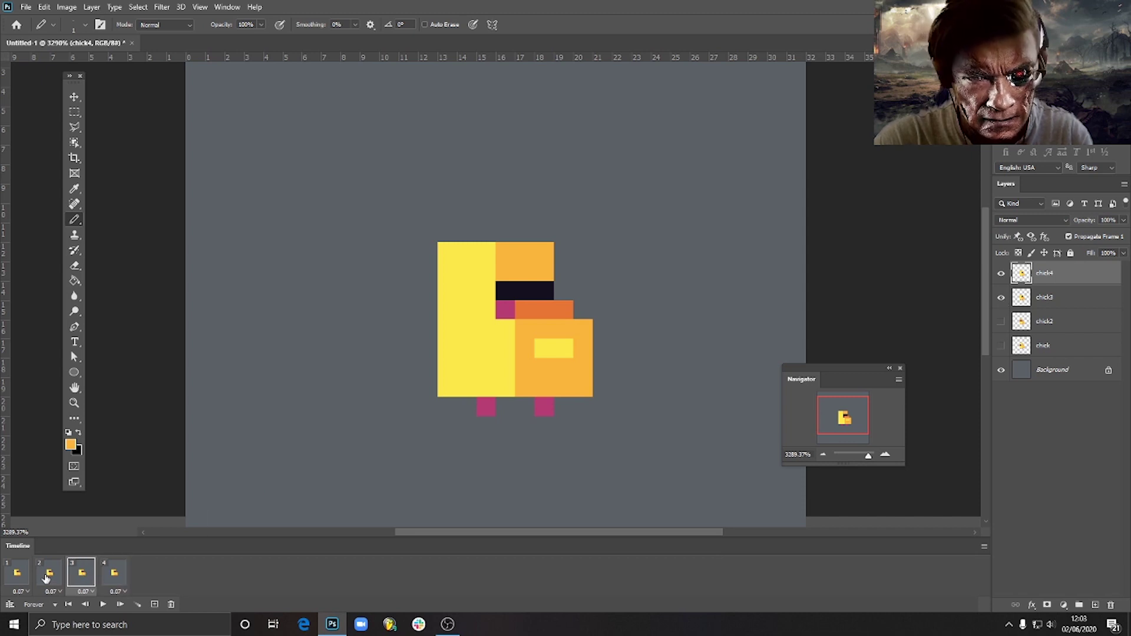
left_click(1002, 274)
key("ctrl+z")
key("ctrl+z")
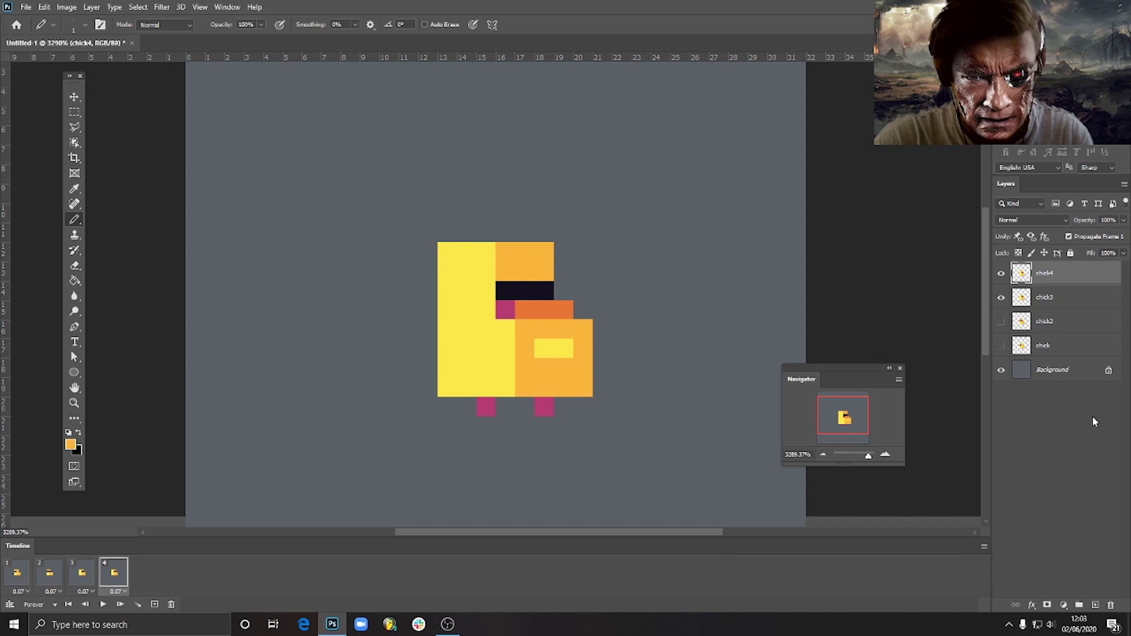
left_click(1001, 298)
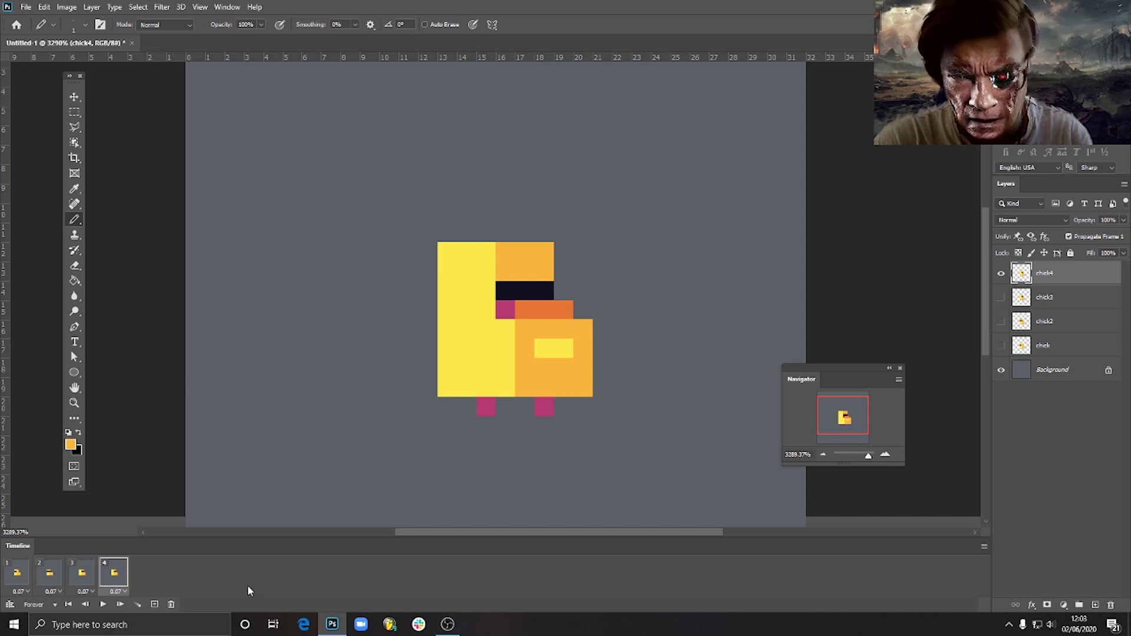
Check each frame in turn for the correct chick layer and the flow of the head turn.
left_click(18, 574)
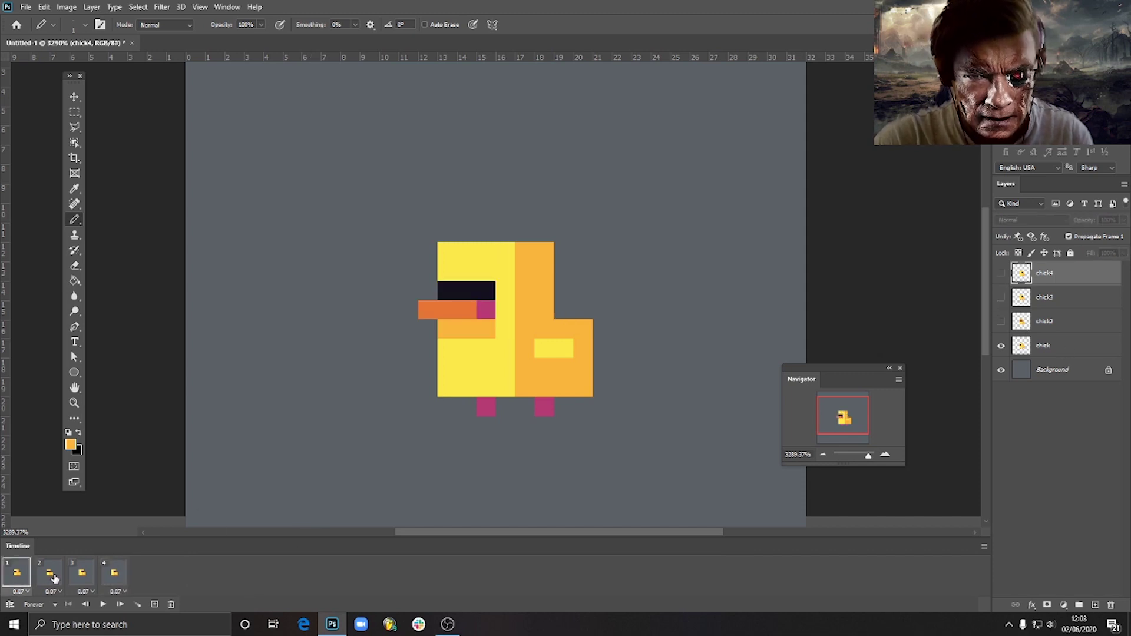
left_click(49, 574)
left_click(82, 575)
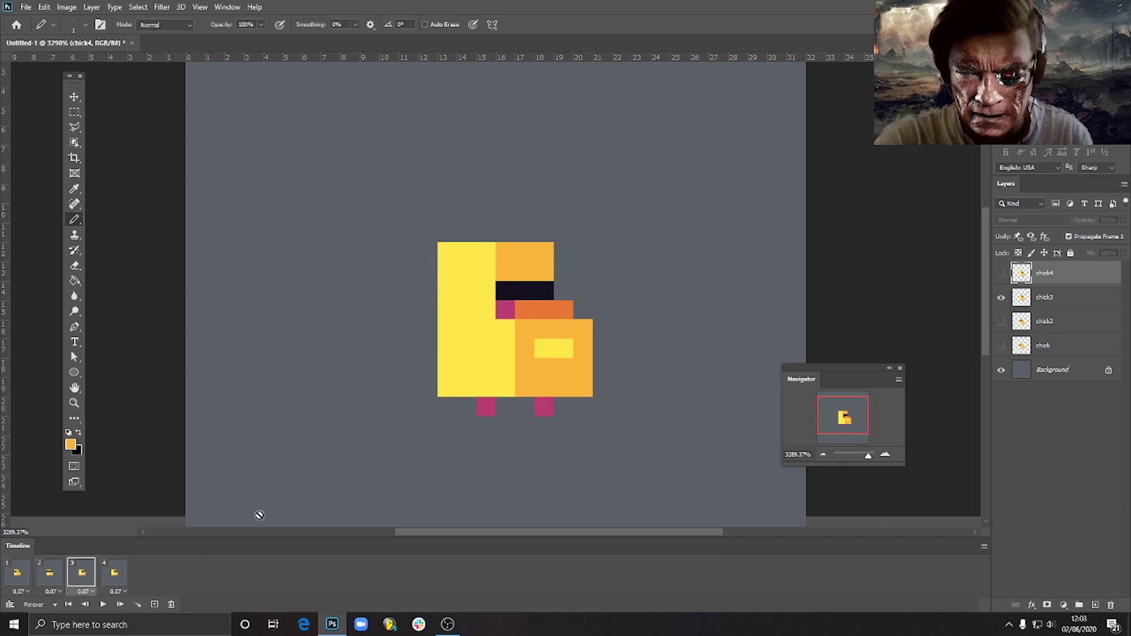
left_click(115, 574)
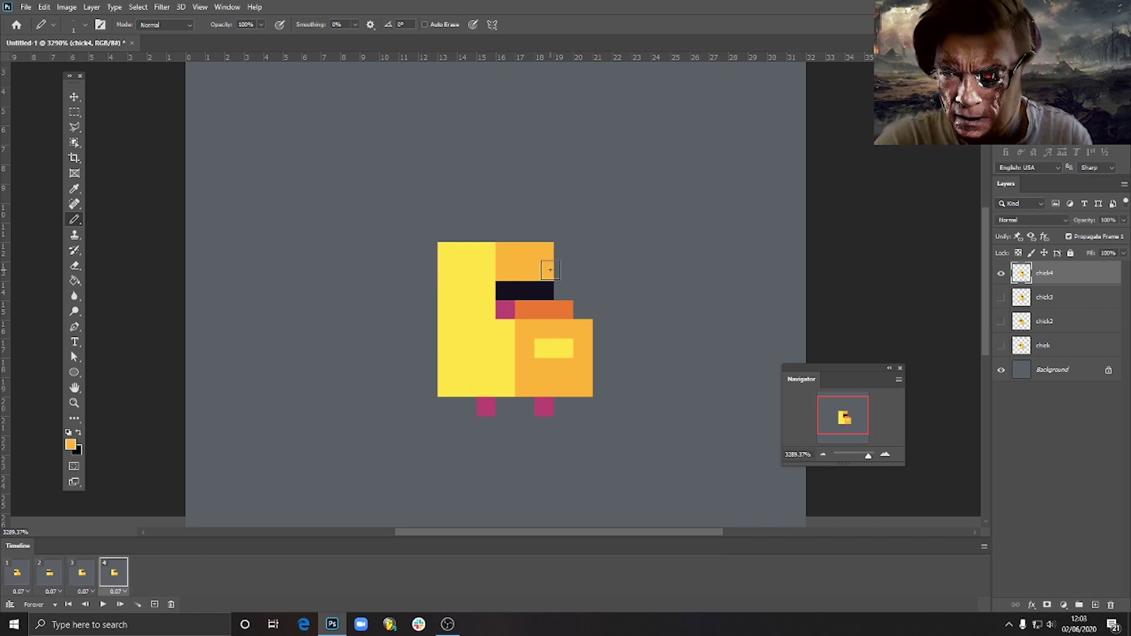
left_click(20, 583)
left_click(52, 583)
In frame 3's chick3 layer, shift the beak row one pixel right and fill the gap behind it with light orange.
left_click(84, 583)
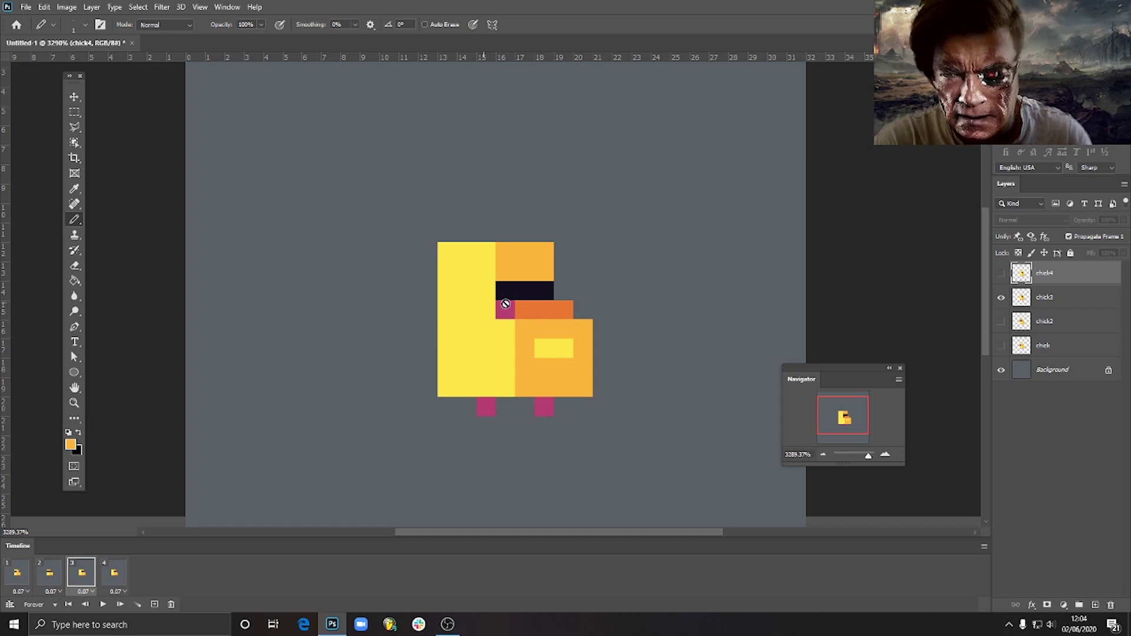
left_click(74, 113)
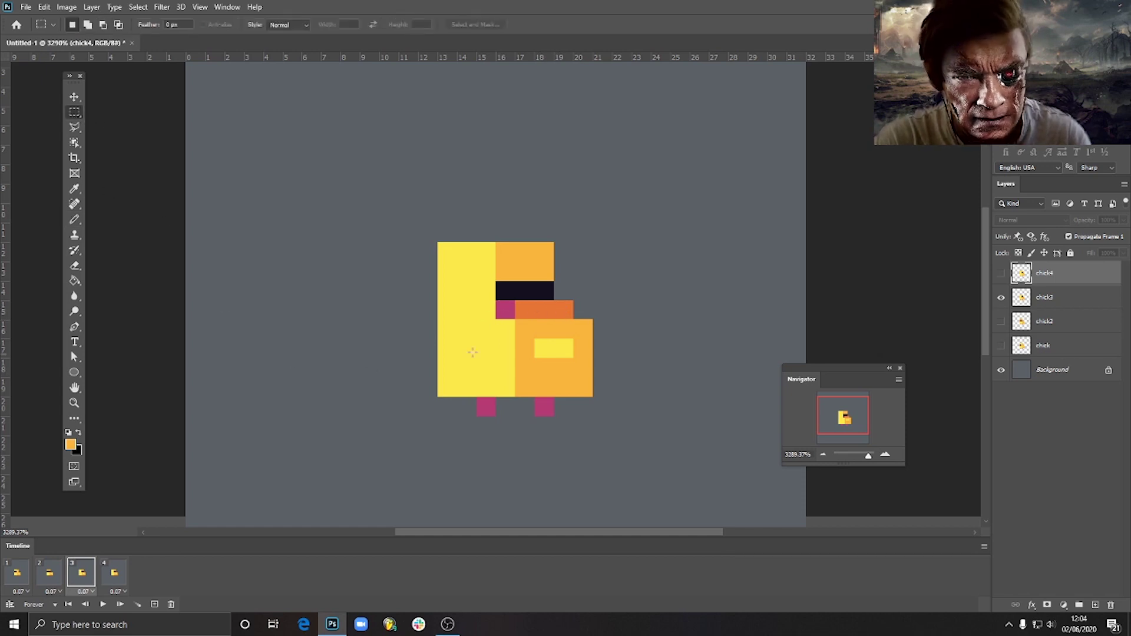
left_click(1076, 301)
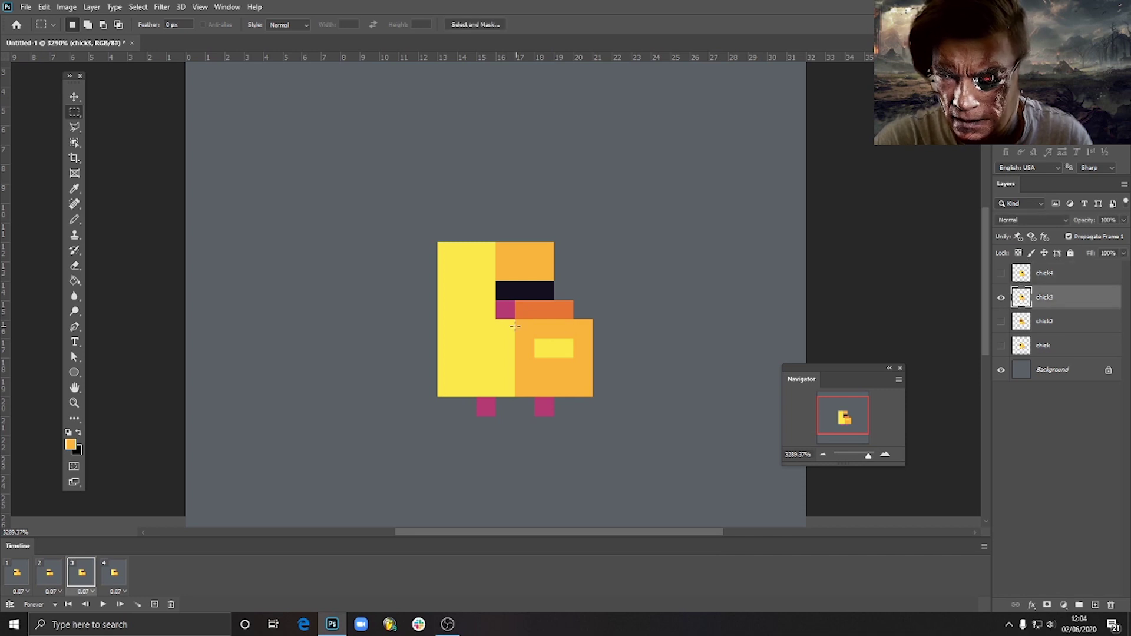
left_click_drag(497, 301, 574, 320)
left_click(75, 96)
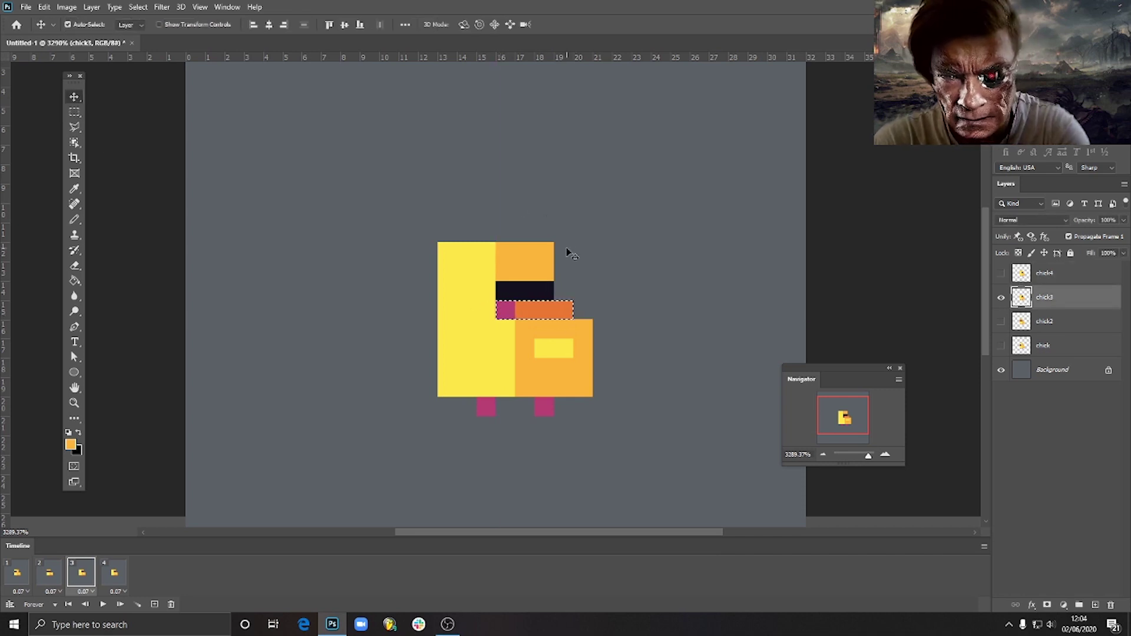
key("Right")
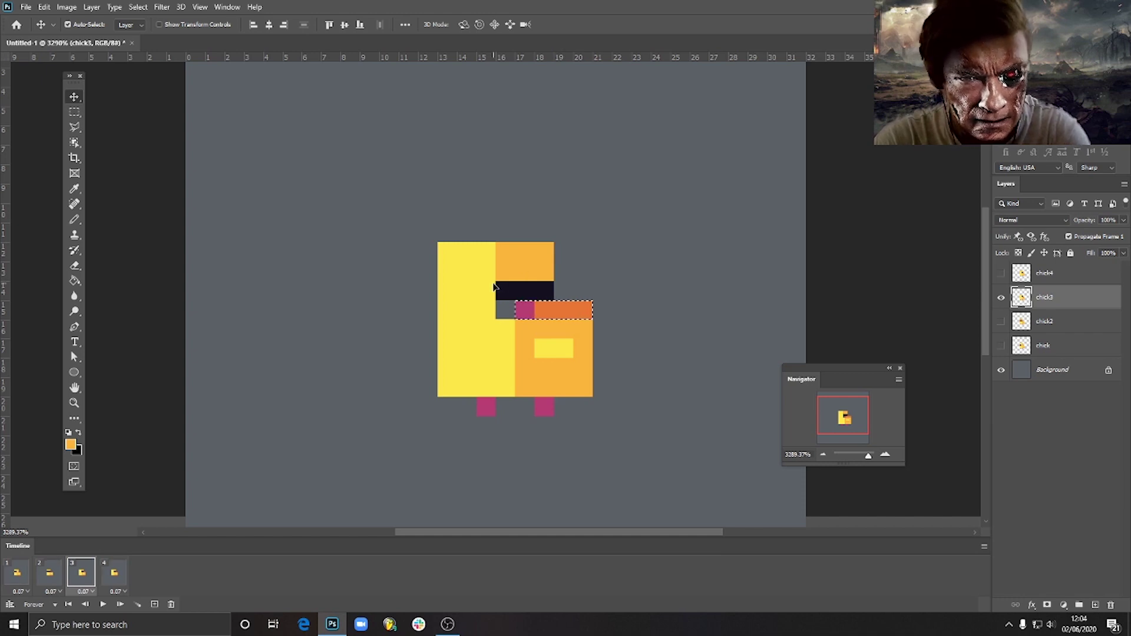
key("ctrl+d")
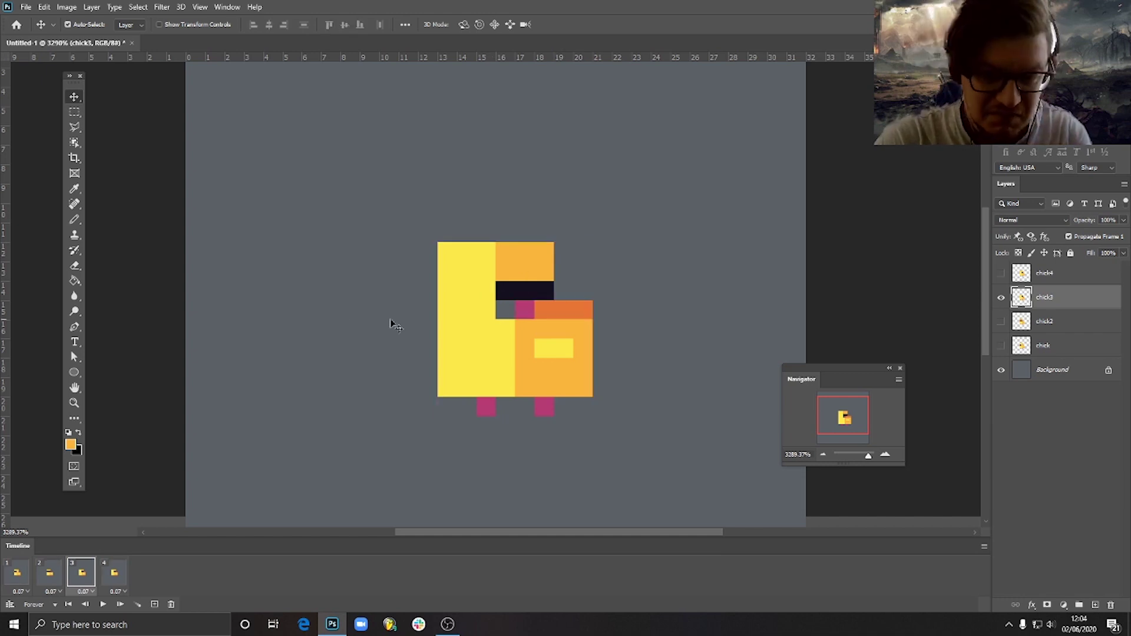
left_click(74, 219)
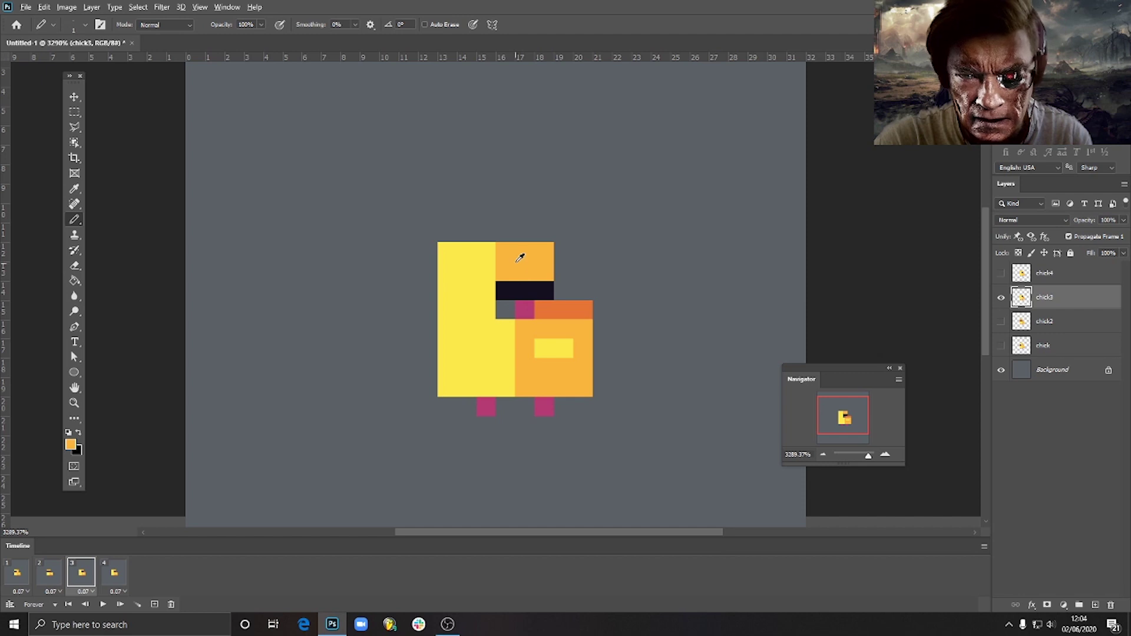
left_click(505, 310)
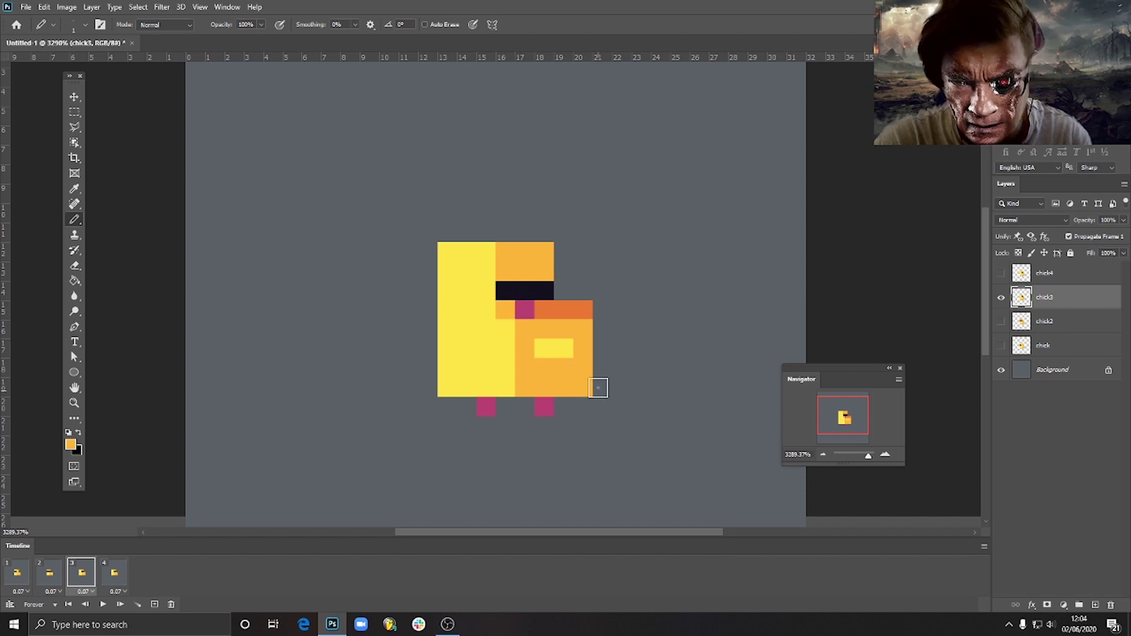
Set frame 4's delay to 1.0 second and preview the animation's playback.
left_click(125, 582)
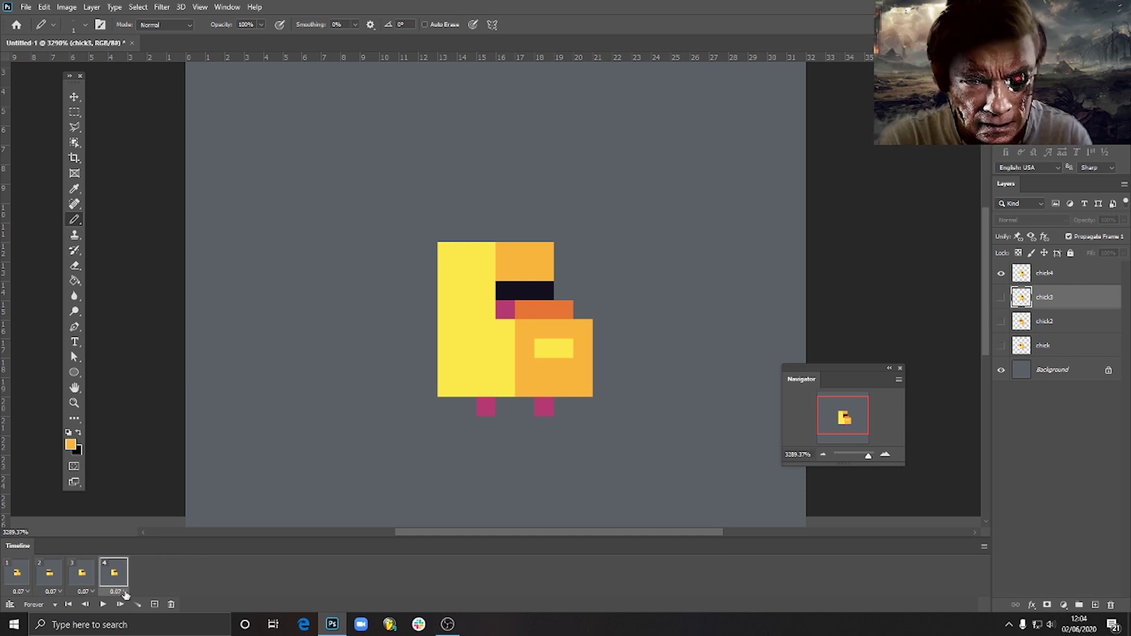
left_click(124, 593)
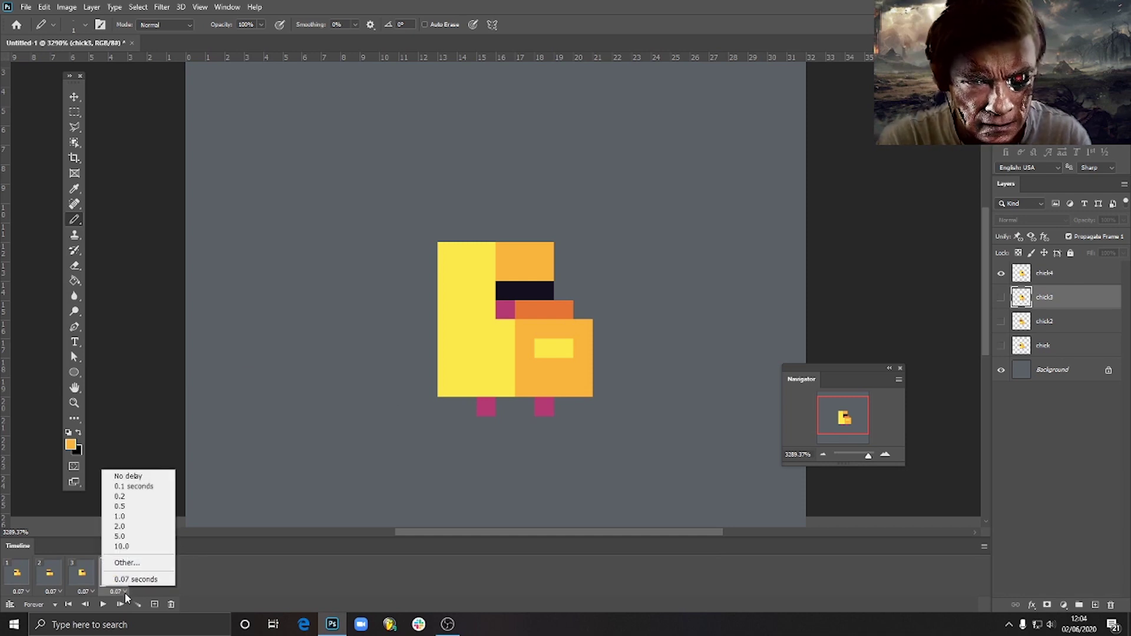
left_click(143, 519)
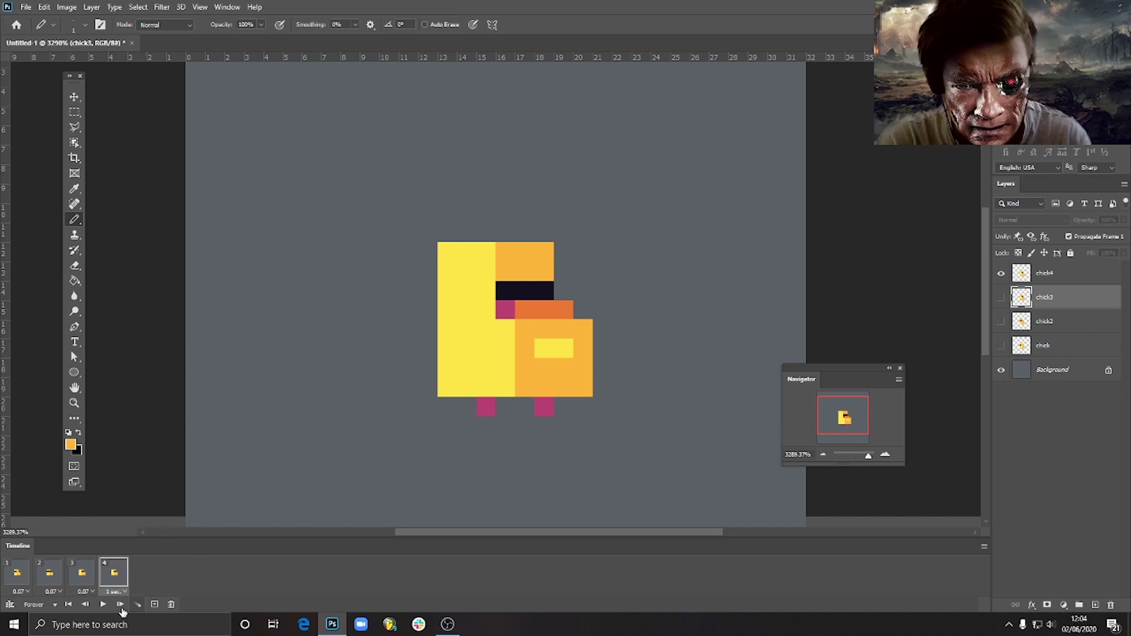
left_click(103, 605)
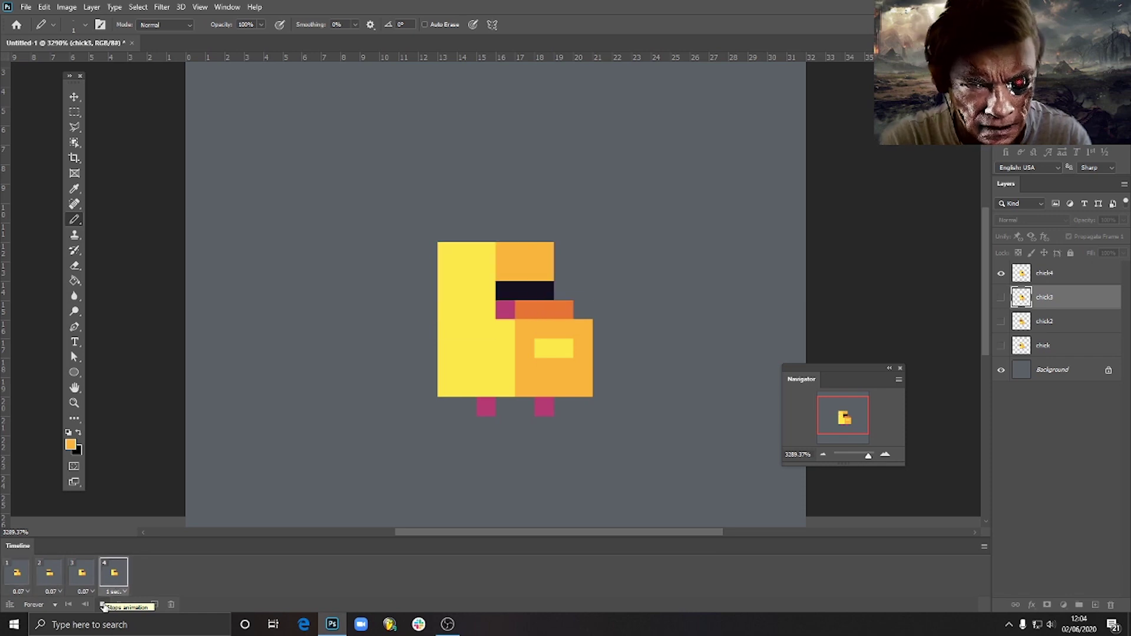
Go through frames 1 to 4 individually to examine the chick's complete head turn.
left_click(18, 575)
left_click(49, 577)
left_click(82, 577)
left_click(115, 574)
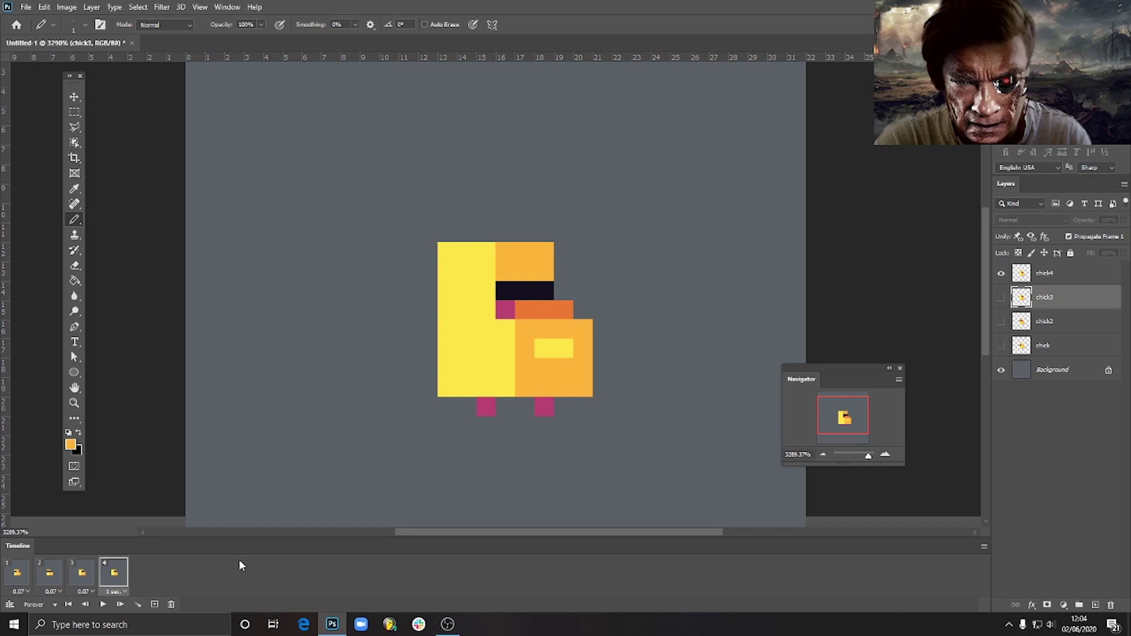
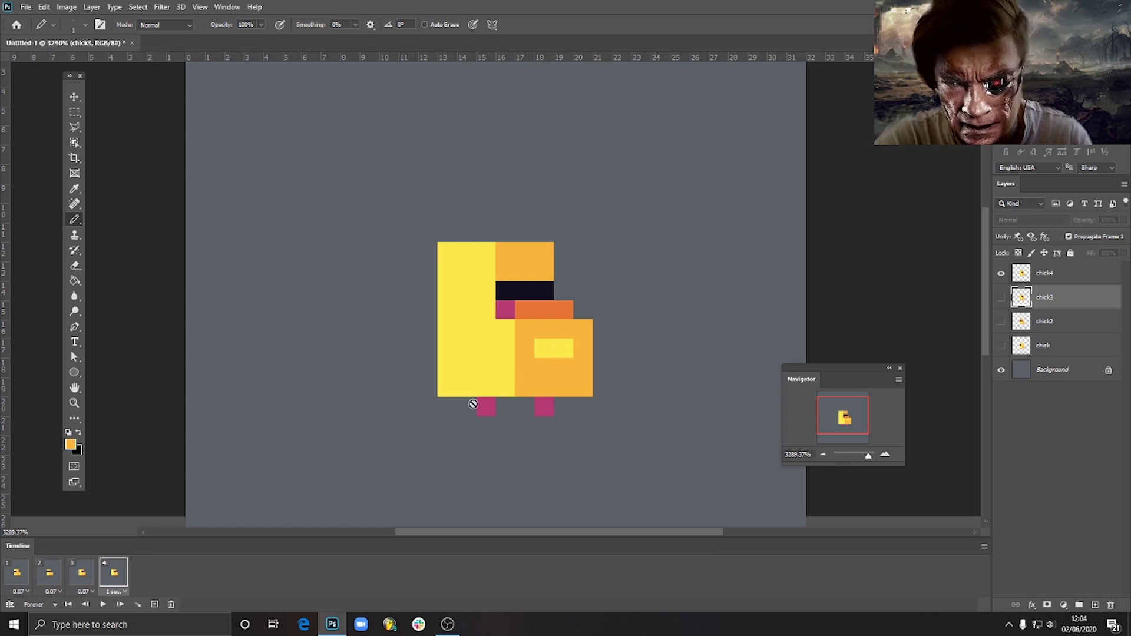
Add a fifth frame after frame 4 and set its delay to 0.07 seconds.
left_click(155, 605)
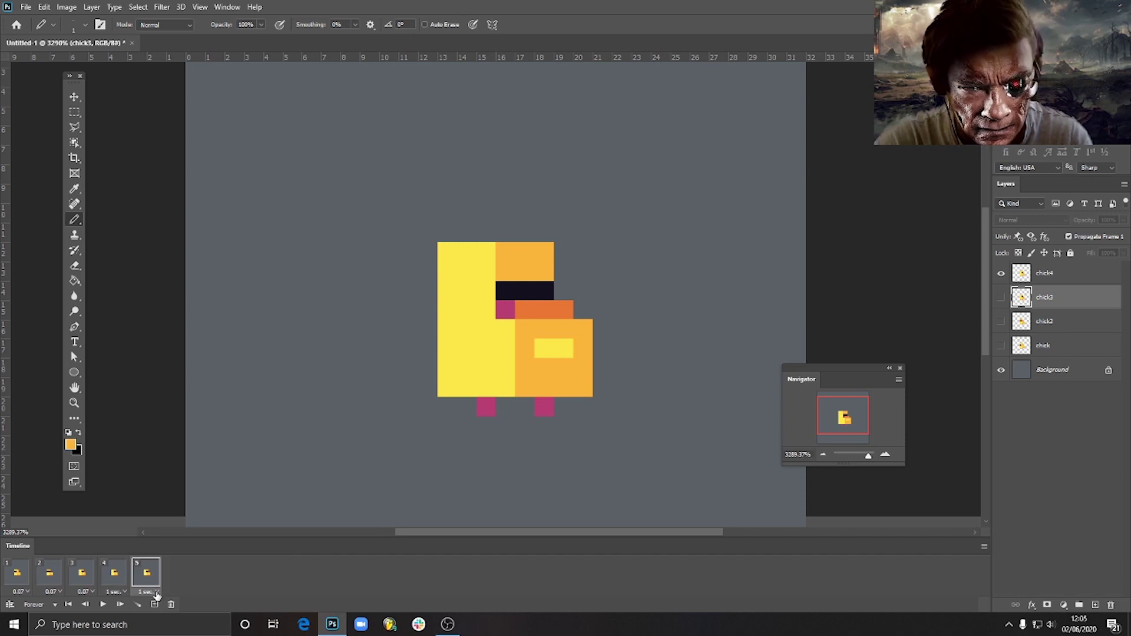
left_click(157, 592)
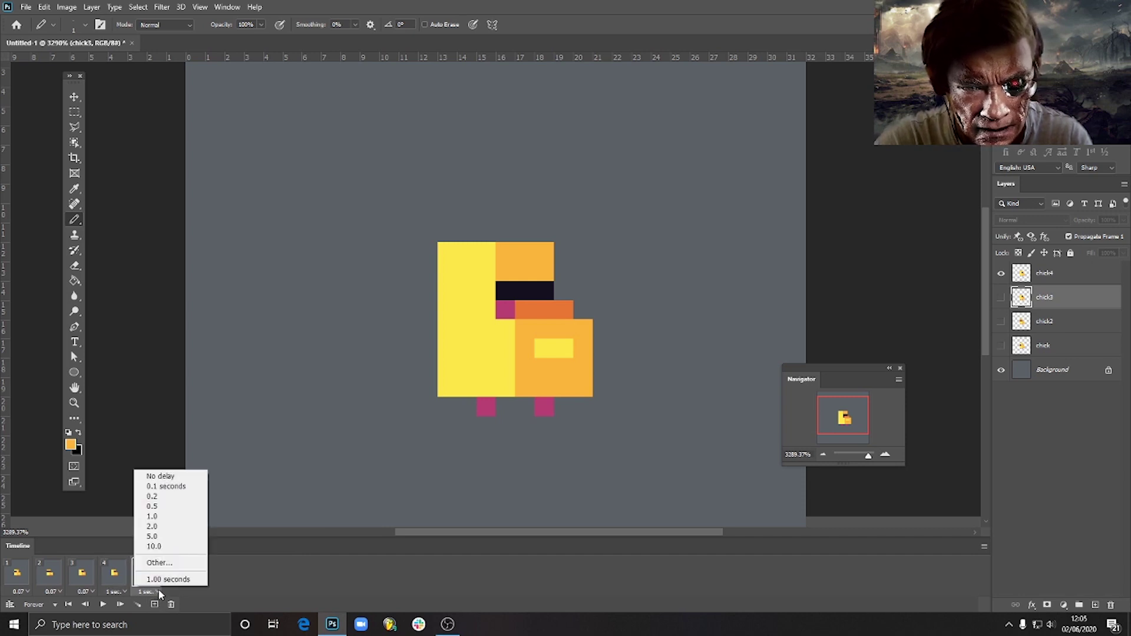
left_click(170, 564)
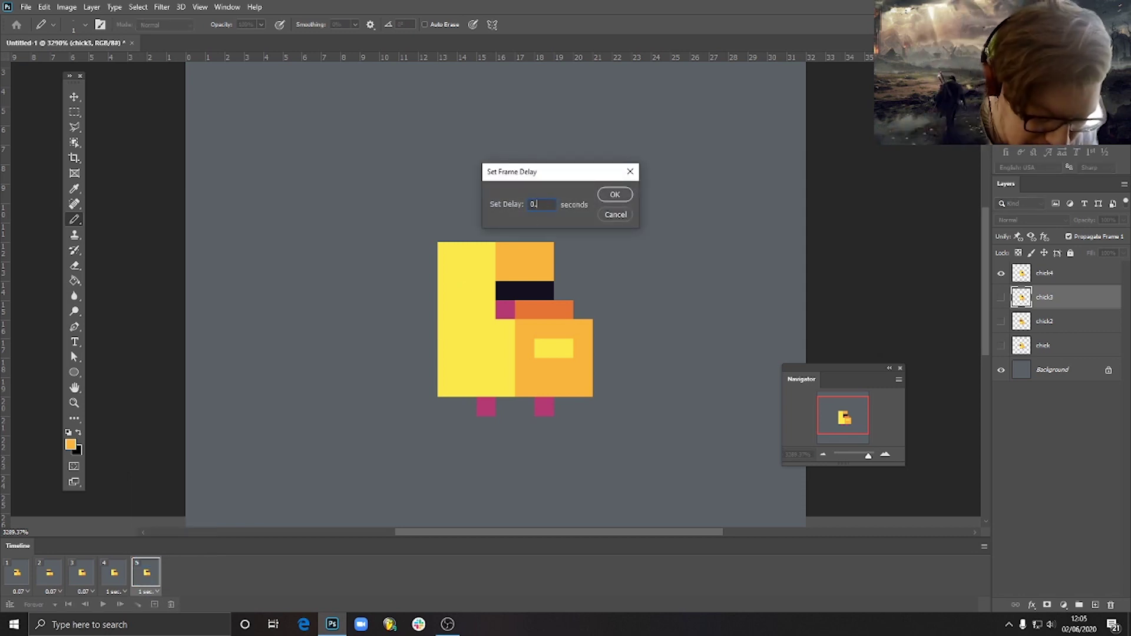
type("0.07")
left_click(615, 194)
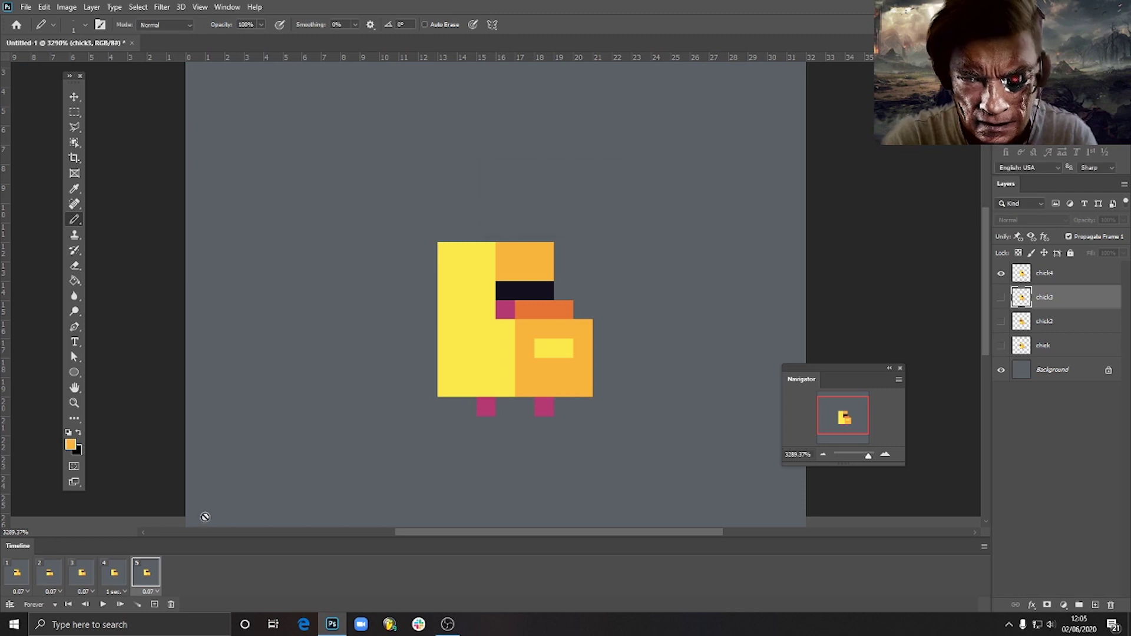
Select the chick4 layer and add a sixth frame after frame 5.
left_click(74, 96)
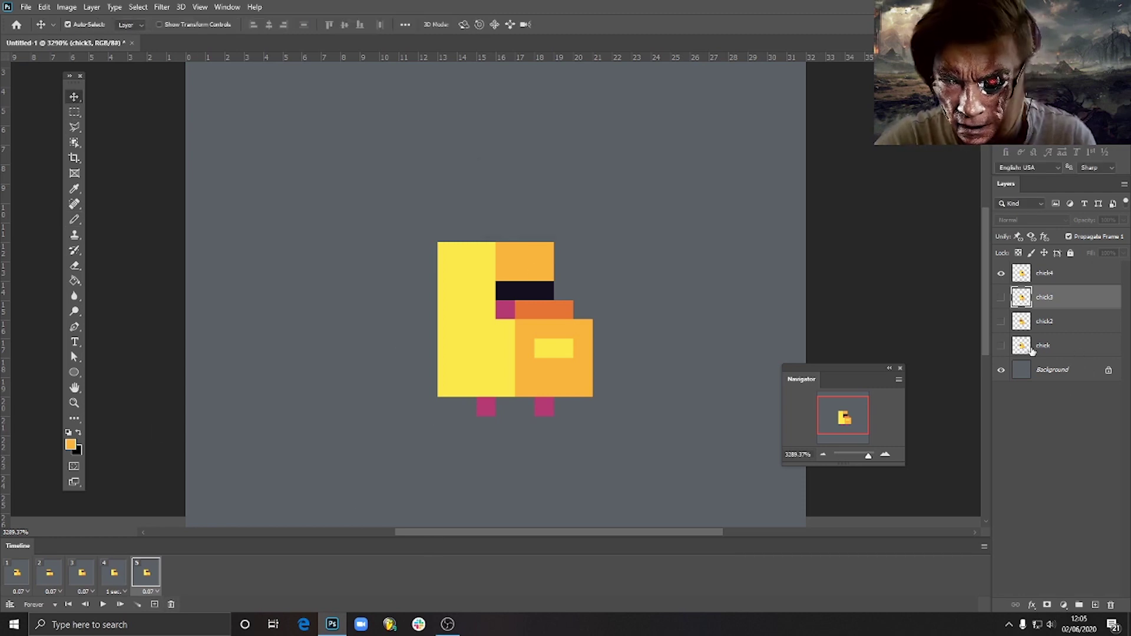
left_click(114, 575)
left_click(145, 574)
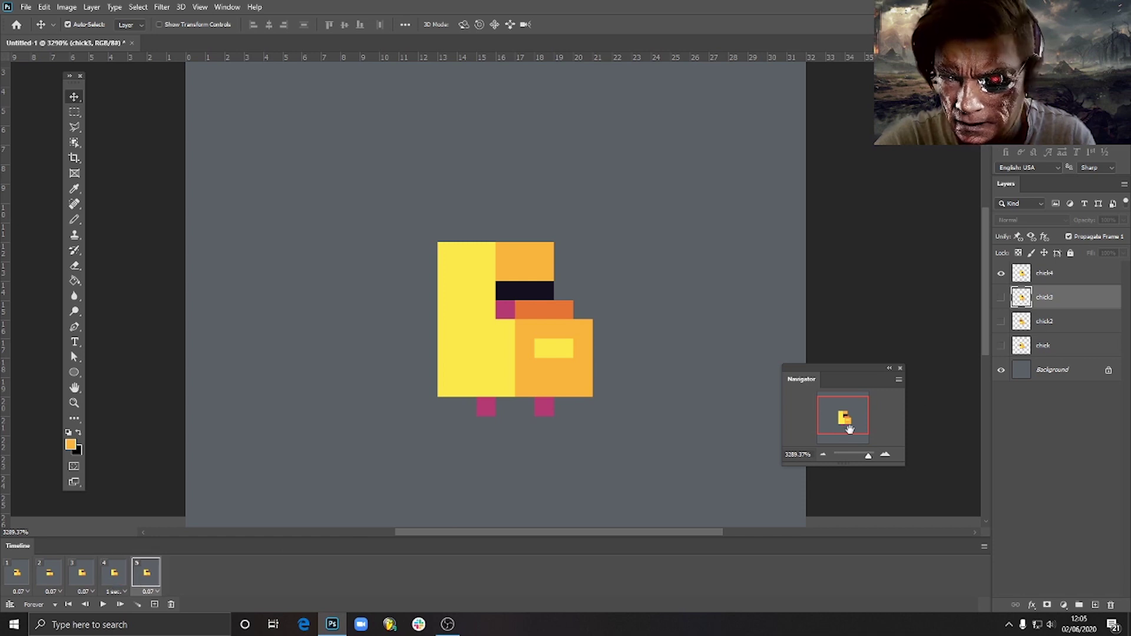
left_click(1091, 272)
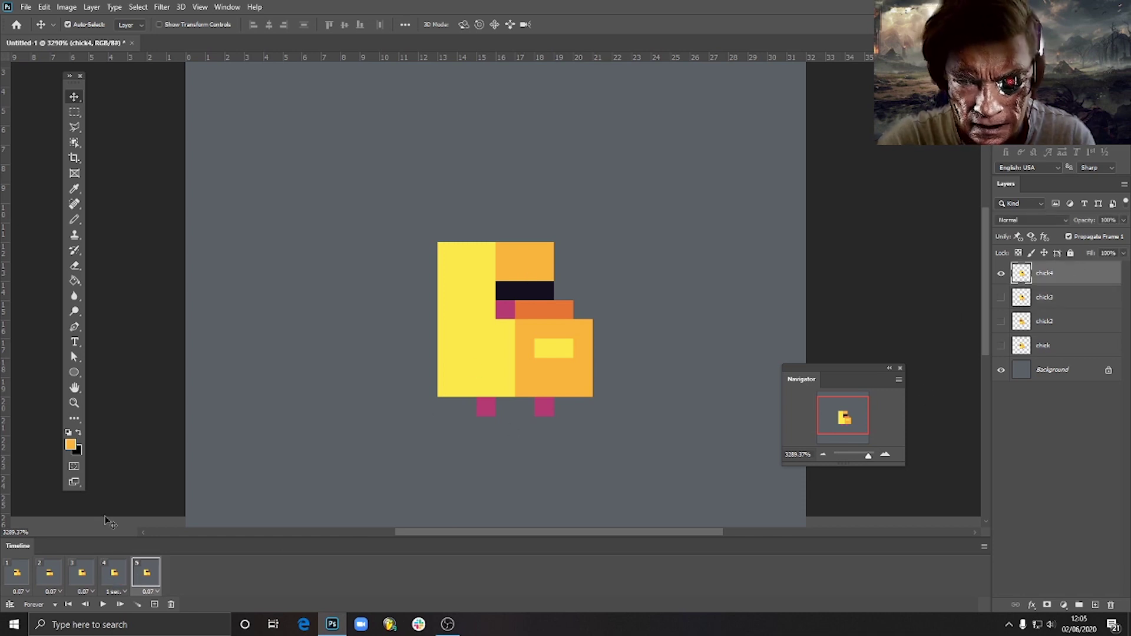
left_click(115, 575)
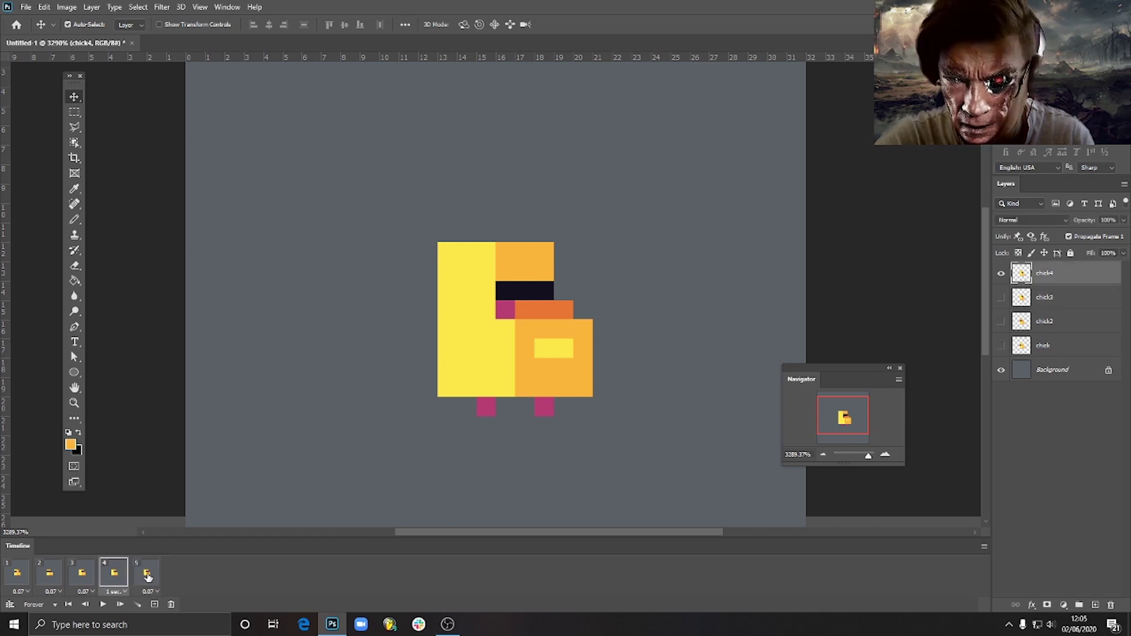
left_click(148, 575)
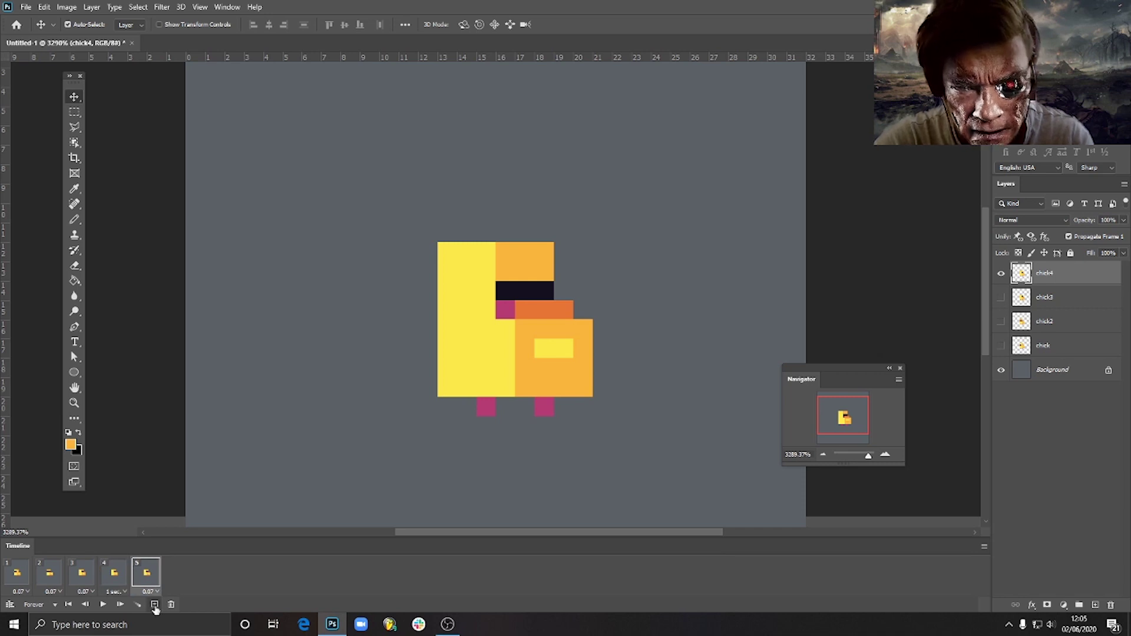
left_click(154, 605)
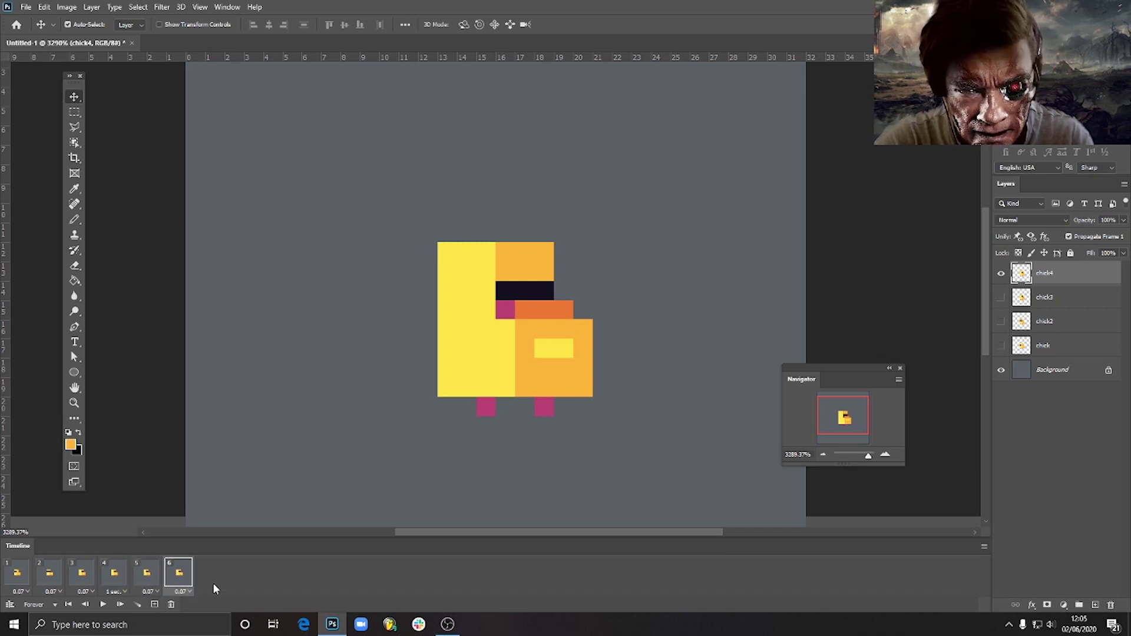
Duplicate the chick4 layer and name the copy chick5.
right_click(1078, 270)
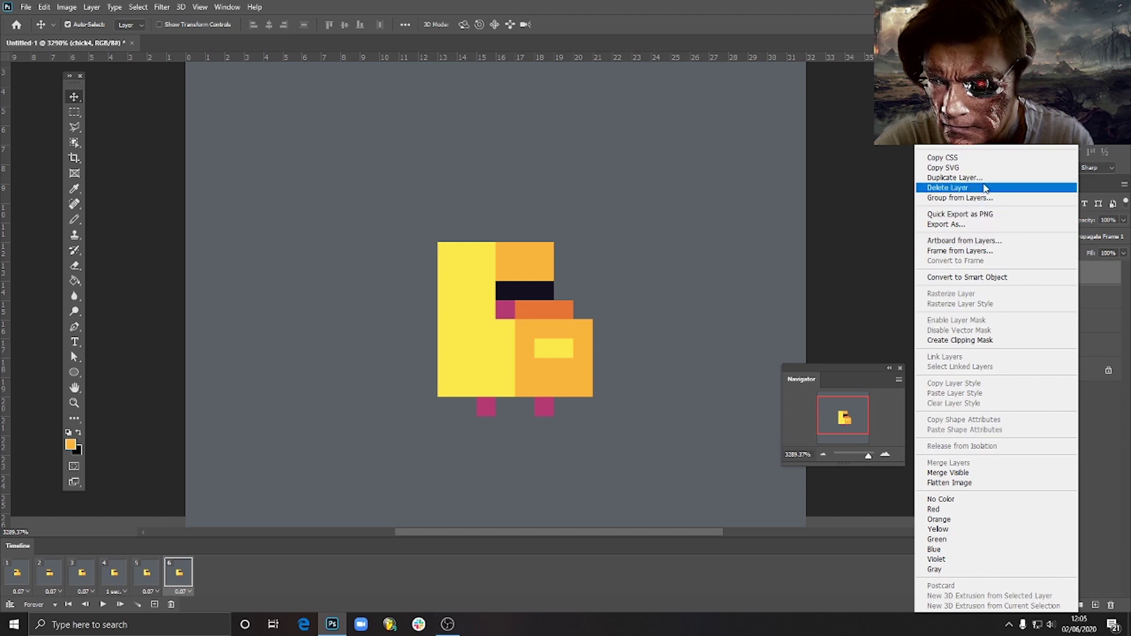
left_click(955, 178)
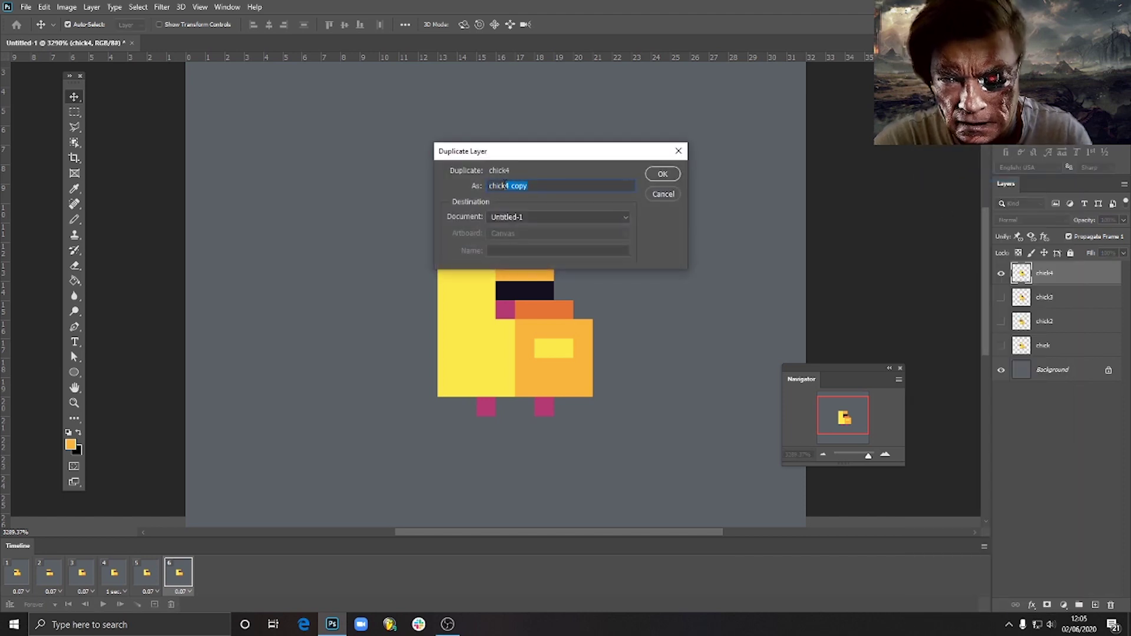
type("chick5")
left_click(660, 174)
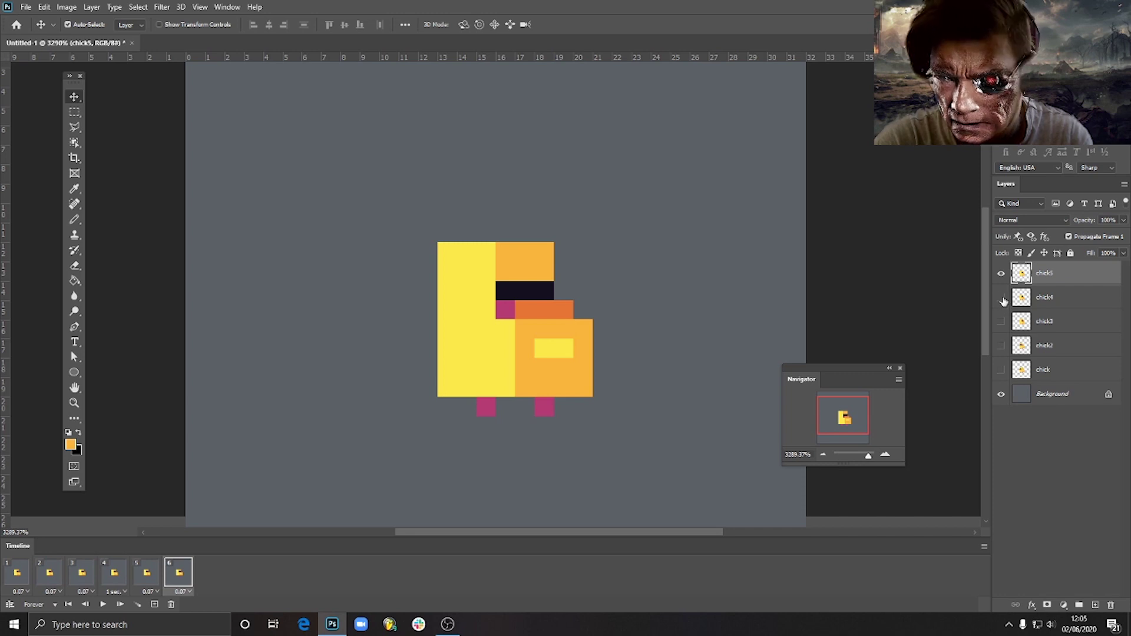
Hide the chick5 layer in frames 1 to 5 and hide chick4 in frame 6.
left_click(147, 572)
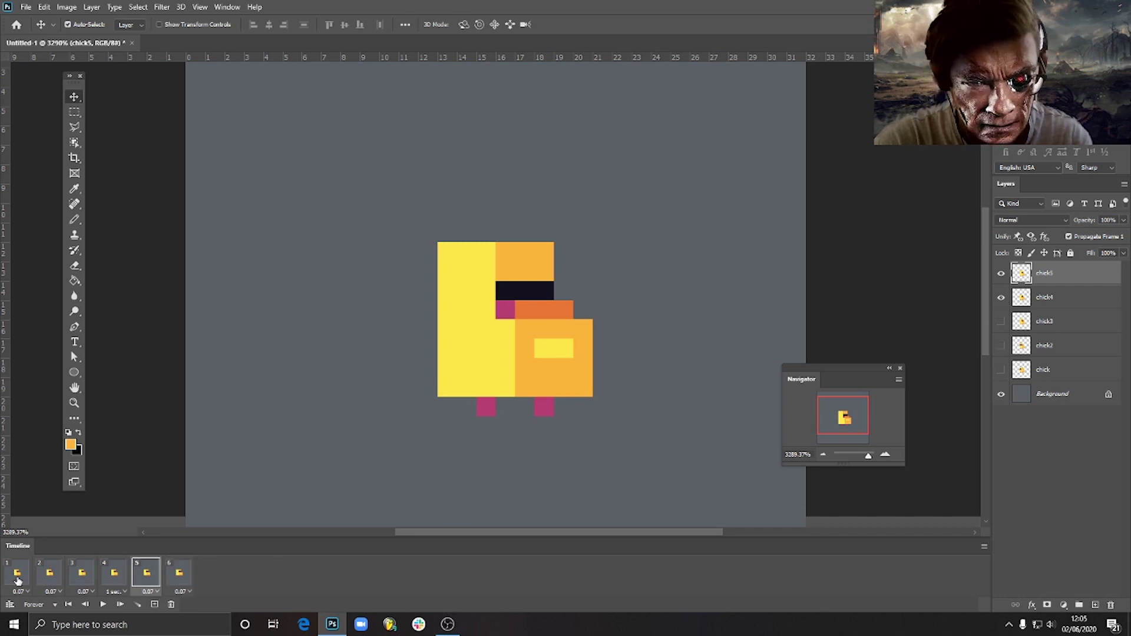
left_click(1001, 273)
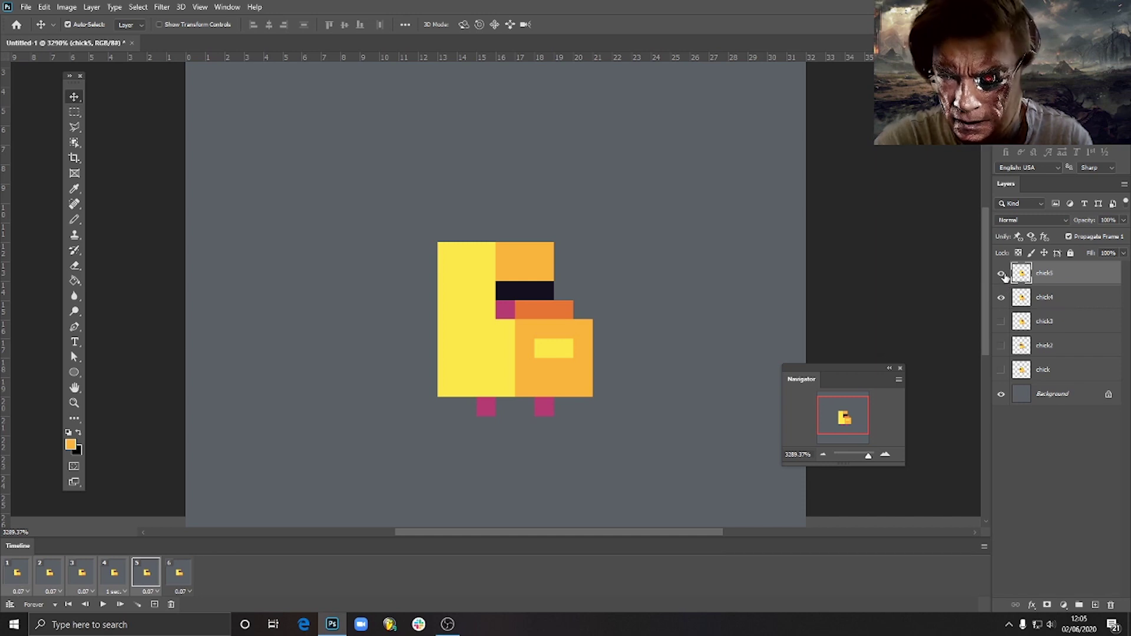
left_click(179, 576)
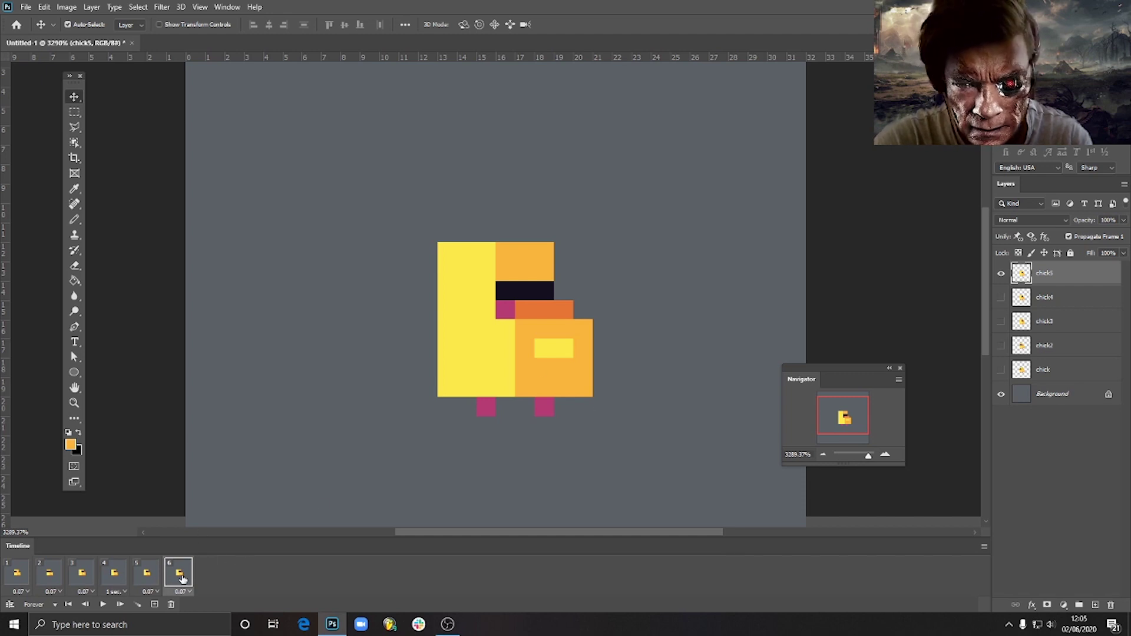
In frame 6's chick5 layer, redraw the yellow wing highlight one pixel higher with light orange below it, and compare it with frame 5.
left_click(74, 219)
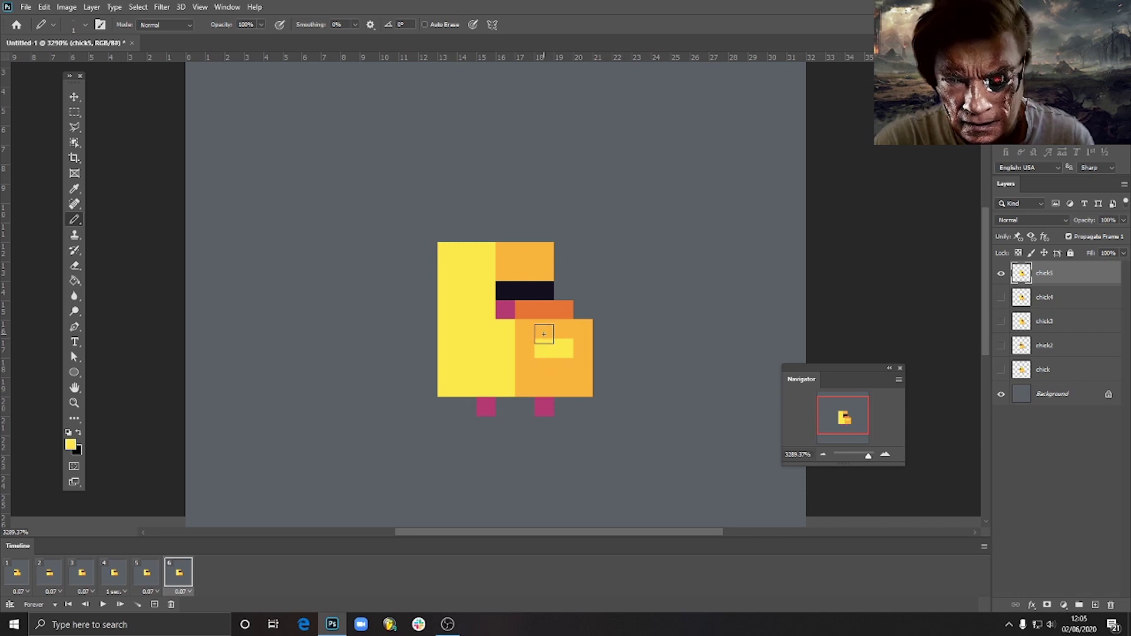
mouse_move(544, 335)
left_mouse_down()
mouse_move(577, 356)
mouse_move(569, 368)
mouse_move(567, 352)
mouse_move(527, 350)
left_mouse_up()
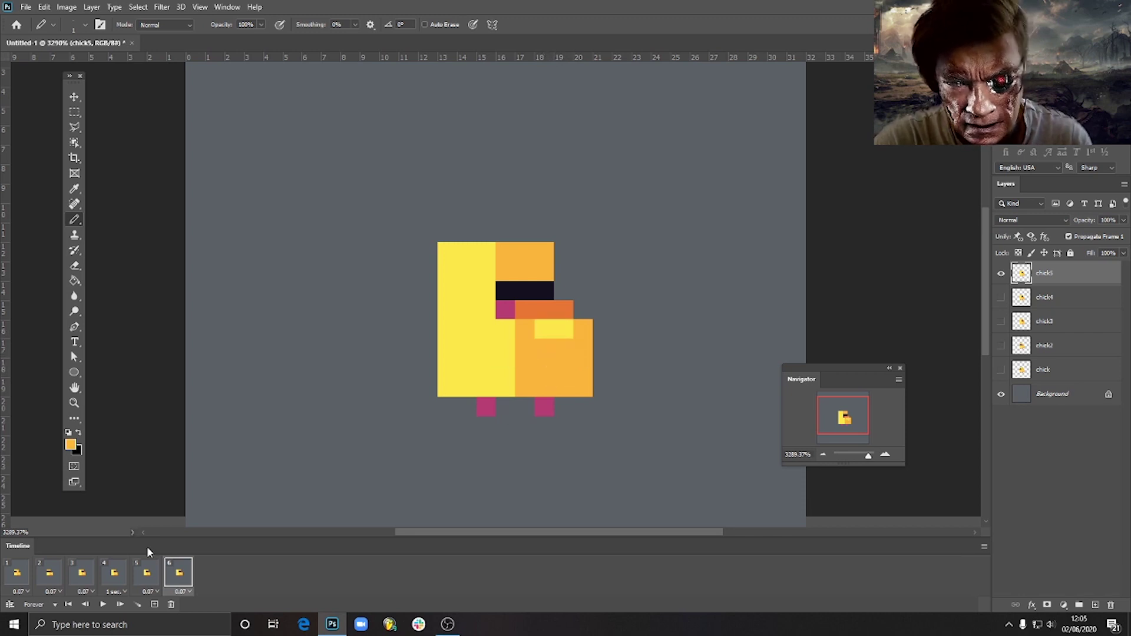
left_click(149, 573)
key("space")
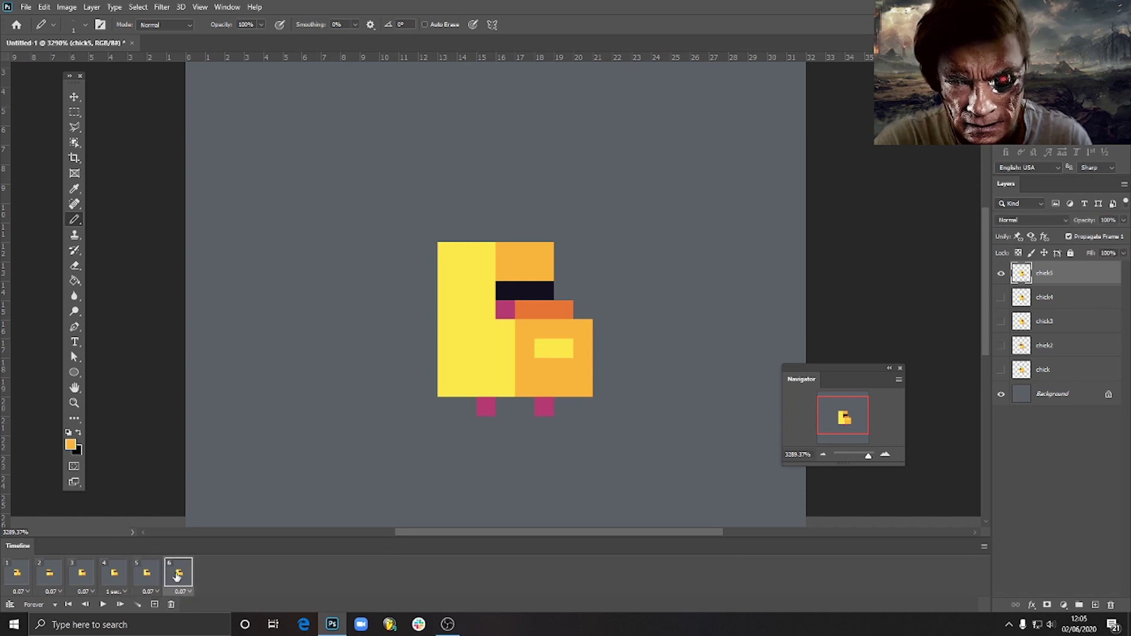
key("space")
left_click(148, 577)
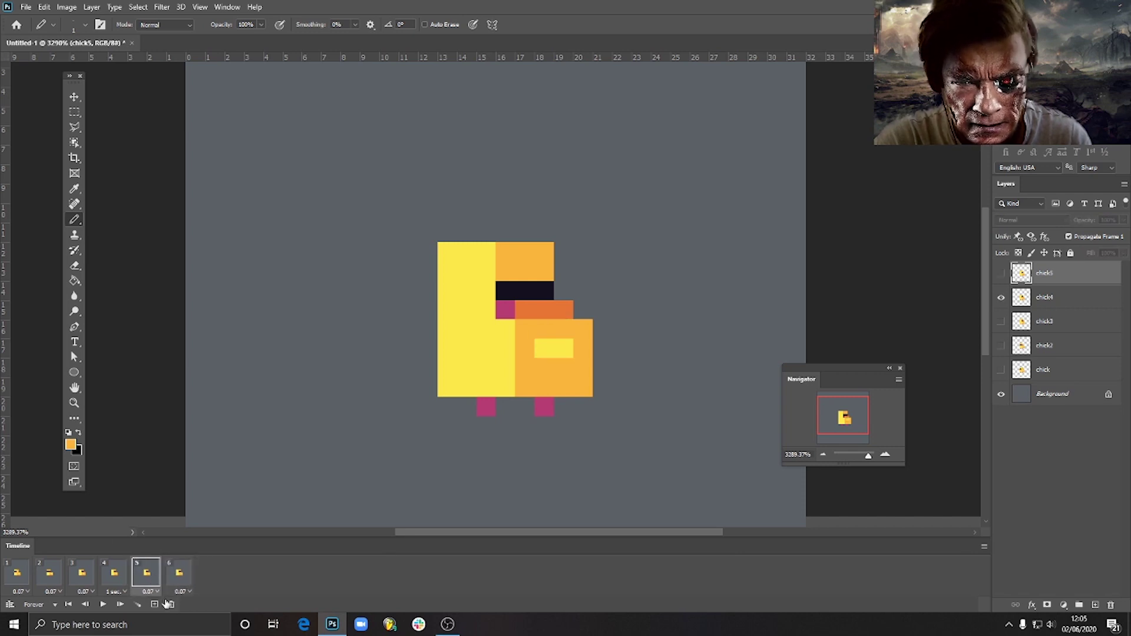
Add frames 7 to 10 by copying frames 5 and 6 in alternating order to repeat the wing flap.
left_click(154, 605)
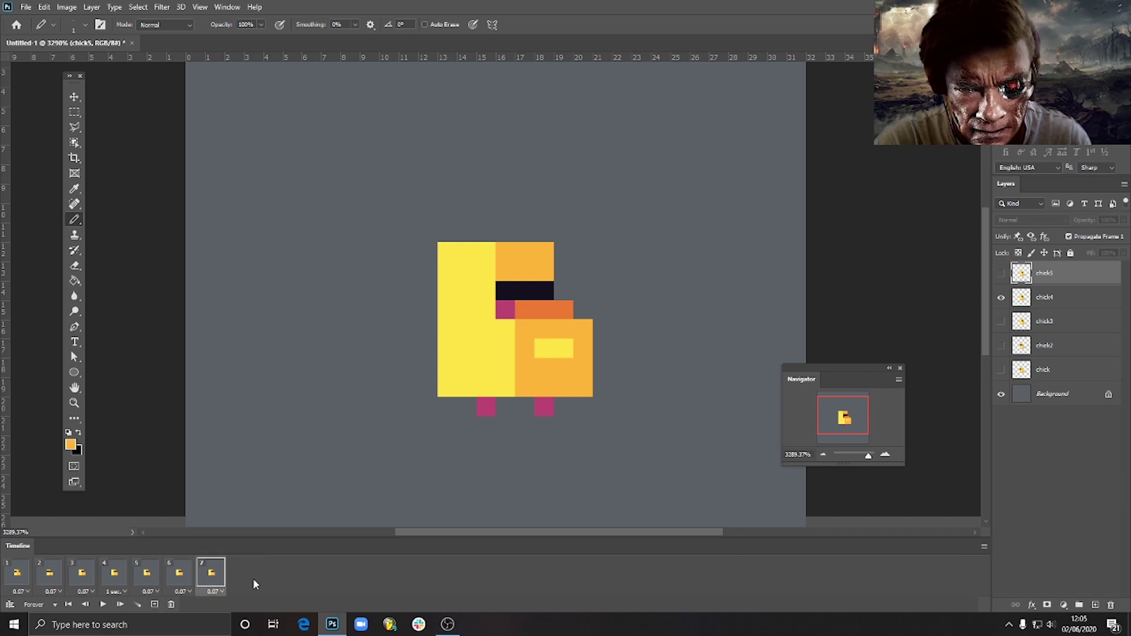
left_click(179, 575)
left_click(155, 605)
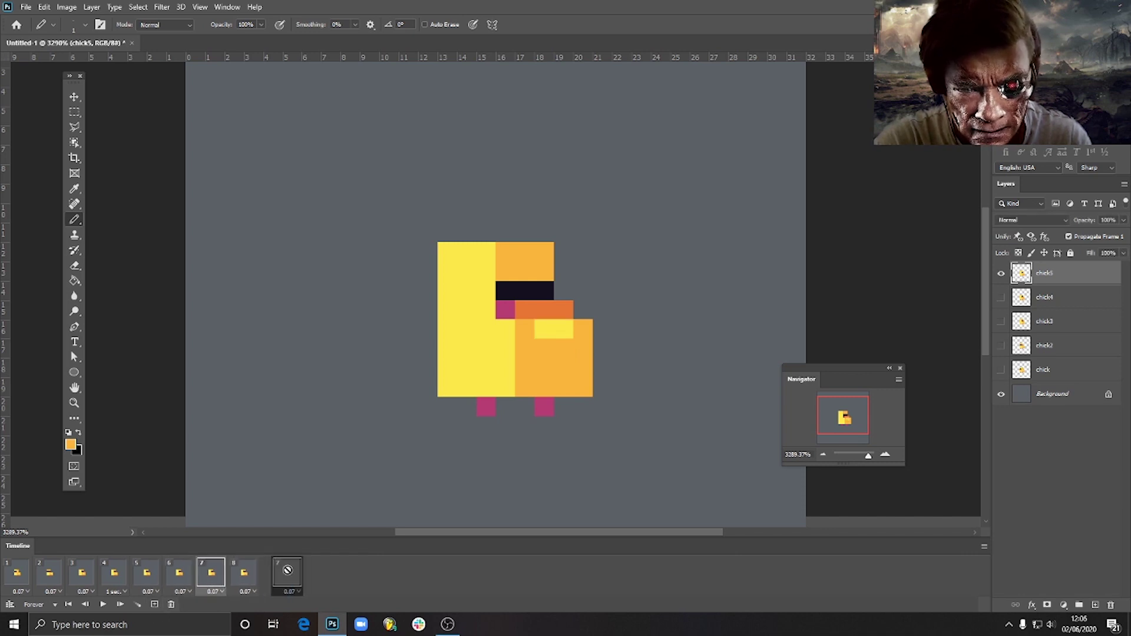
left_click(244, 574)
left_click(212, 574)
left_click(154, 605)
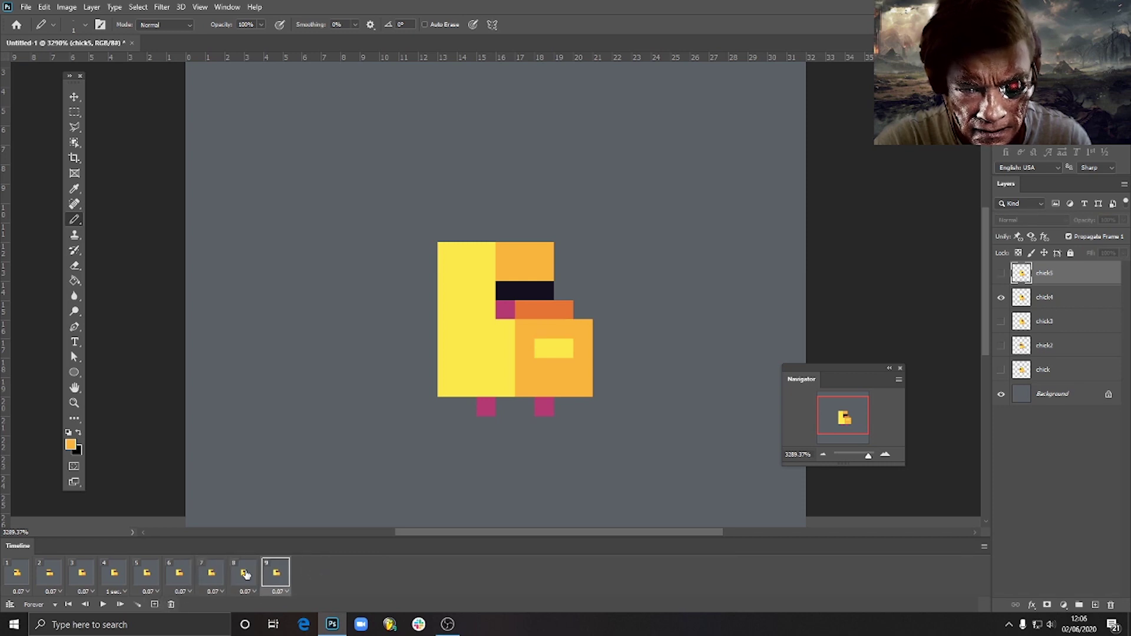
left_click(244, 575)
left_click(154, 605)
left_click_drag(275, 576, 312, 571)
left_click(269, 577)
left_click(300, 578)
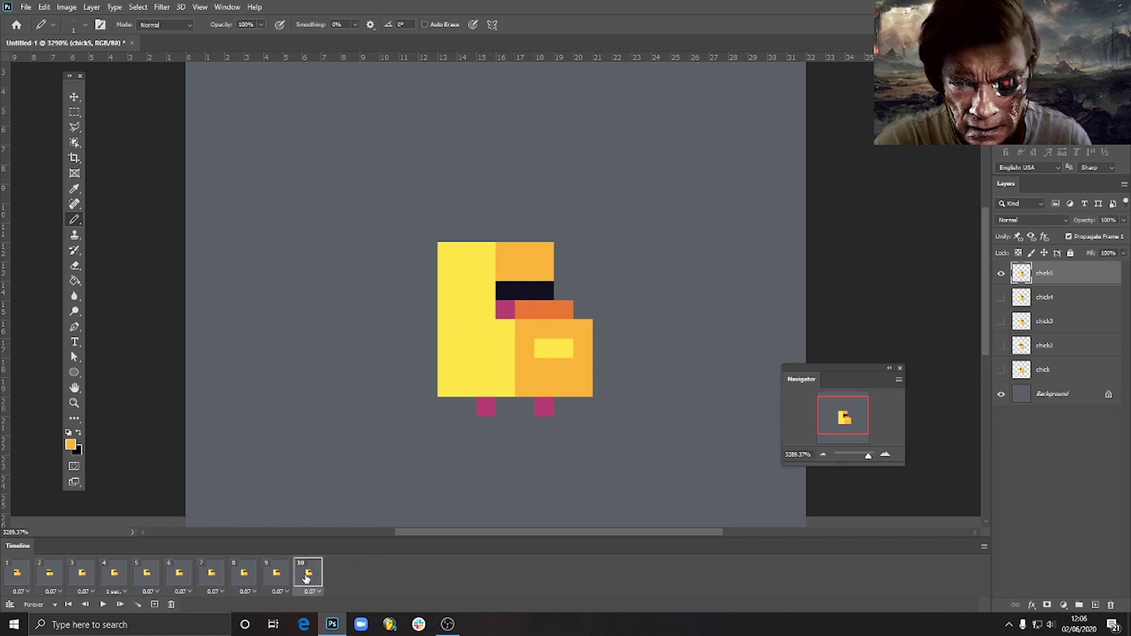
Go through frames 5 to 10 individually to check that the wing positions alternate.
left_click(173, 577)
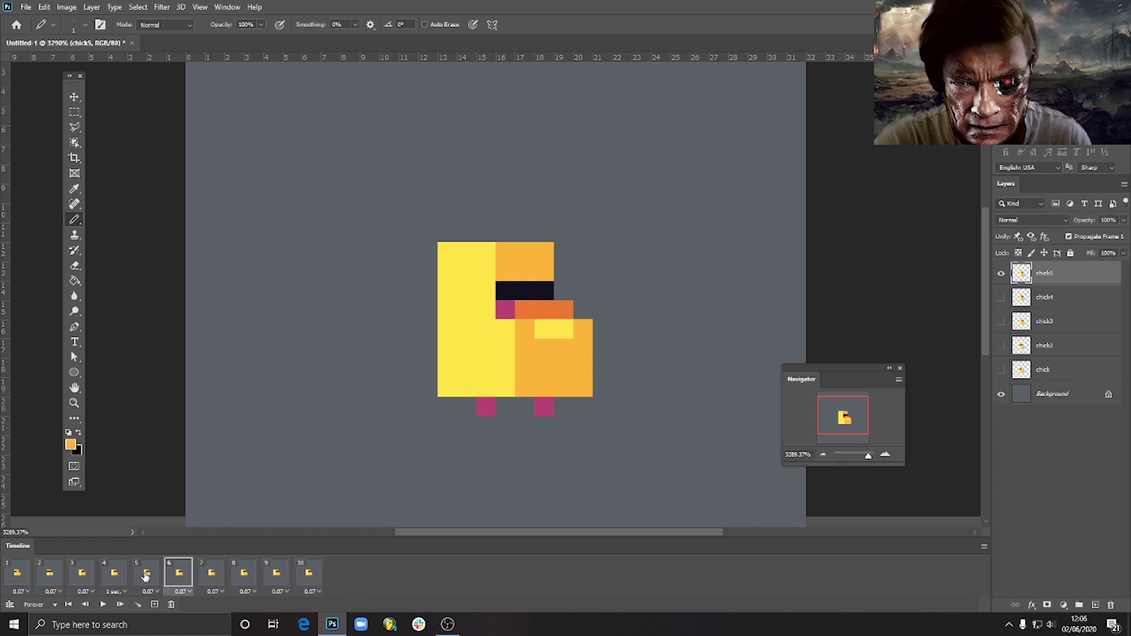
left_click(145, 576)
left_click(174, 577)
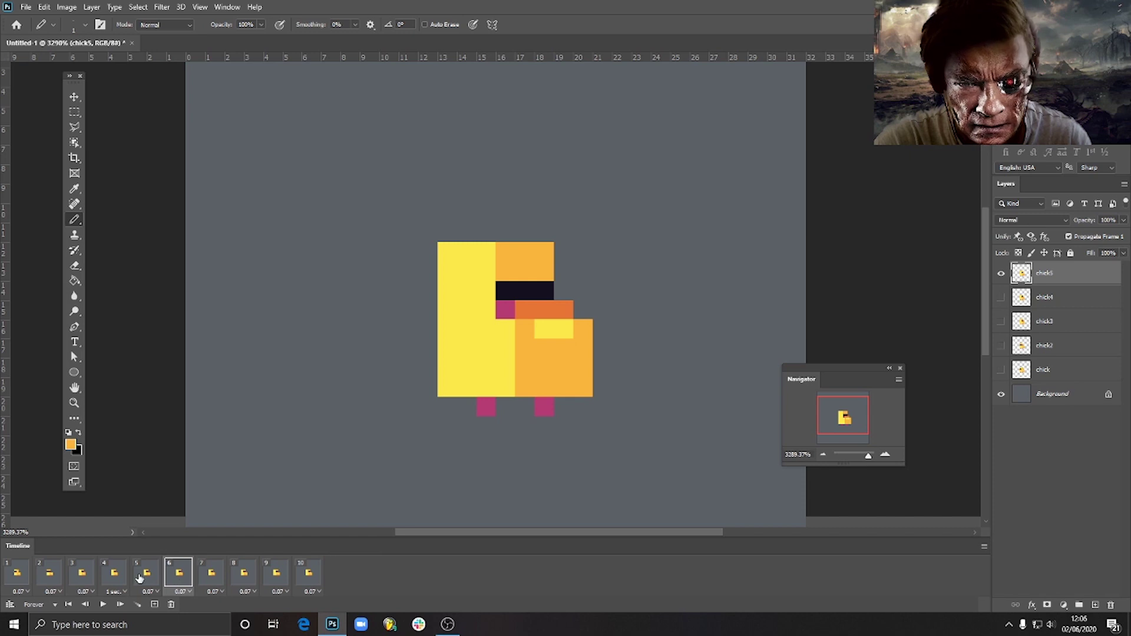
left_click(146, 576)
left_click(180, 577)
left_click(211, 577)
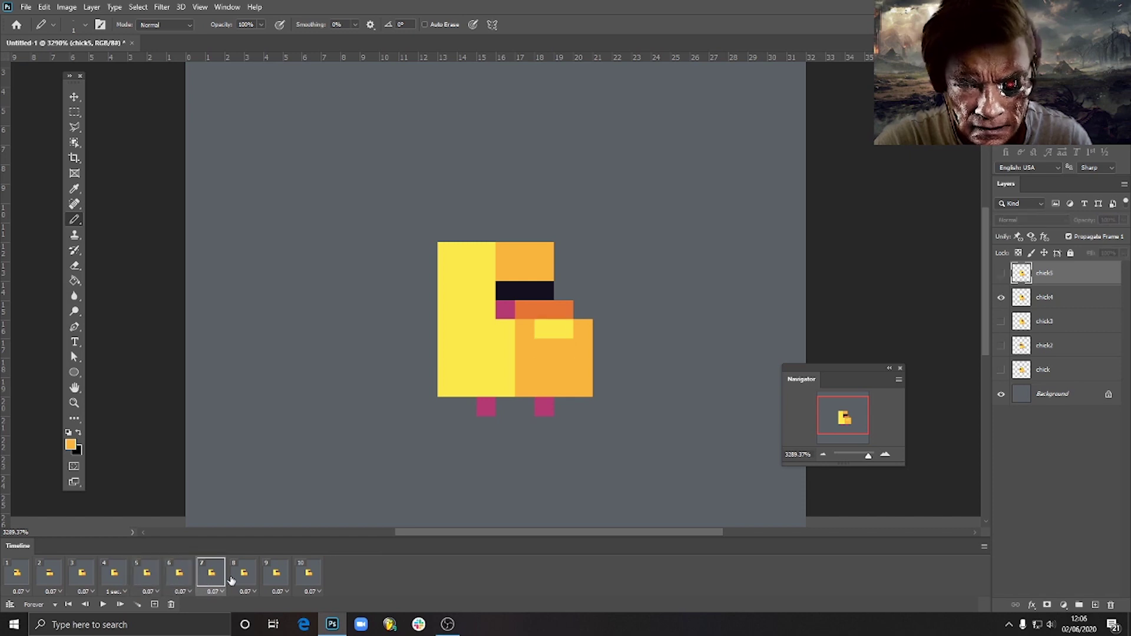
left_click(244, 577)
left_click(281, 577)
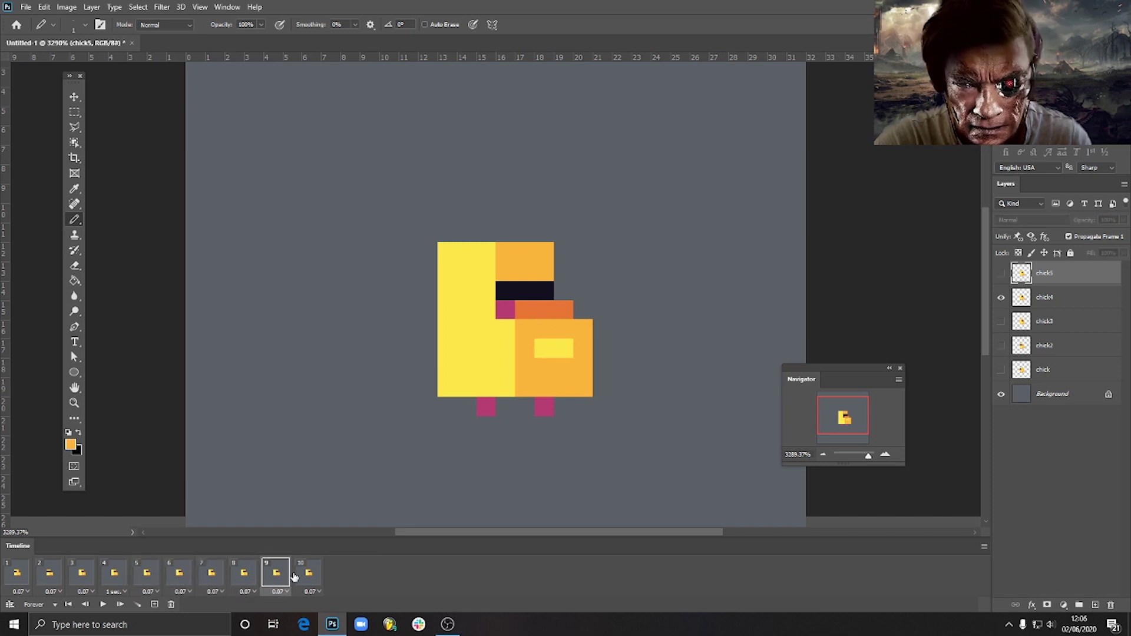
left_click(306, 576)
Copy frame 9 and place the copy at the end of the sequence as frame 11.
left_click(263, 579)
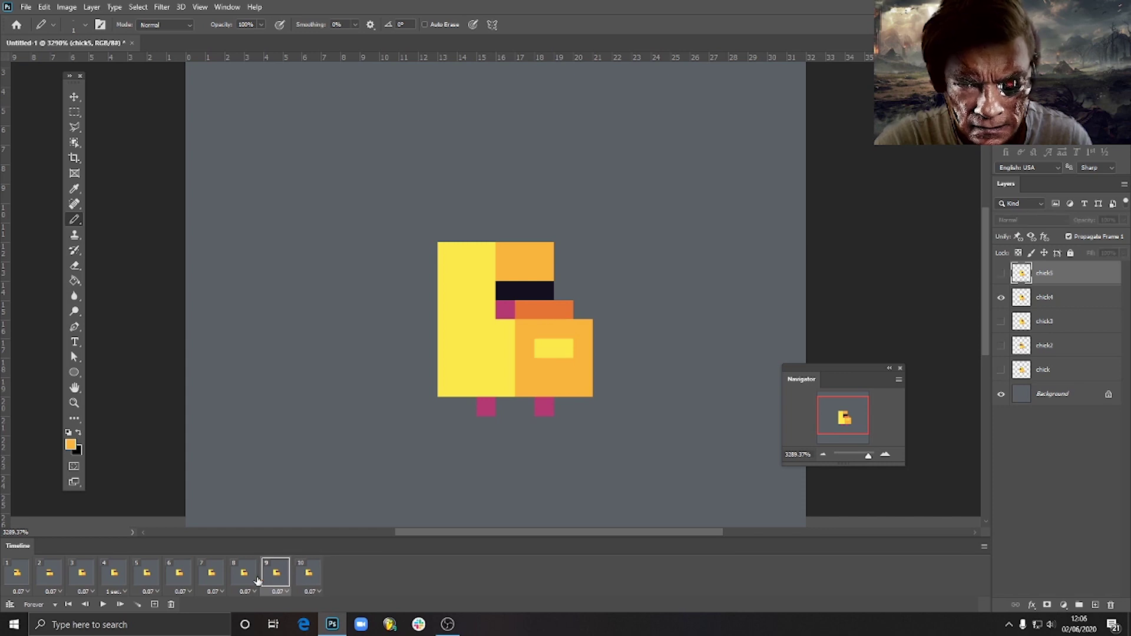
left_click(154, 607)
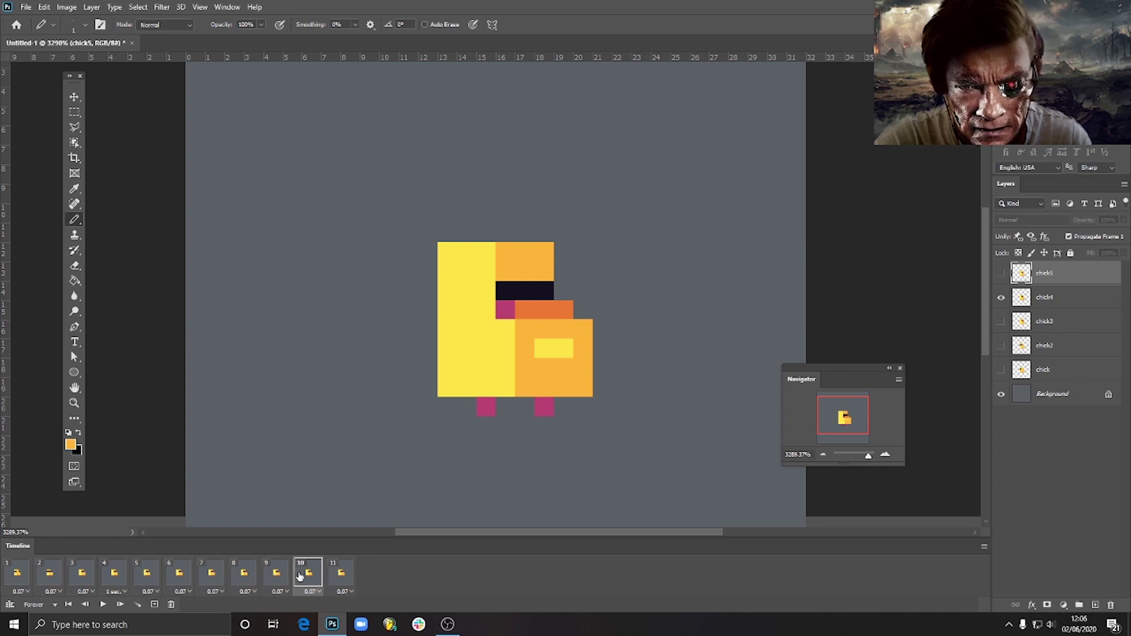
left_click_drag(303, 577, 360, 575)
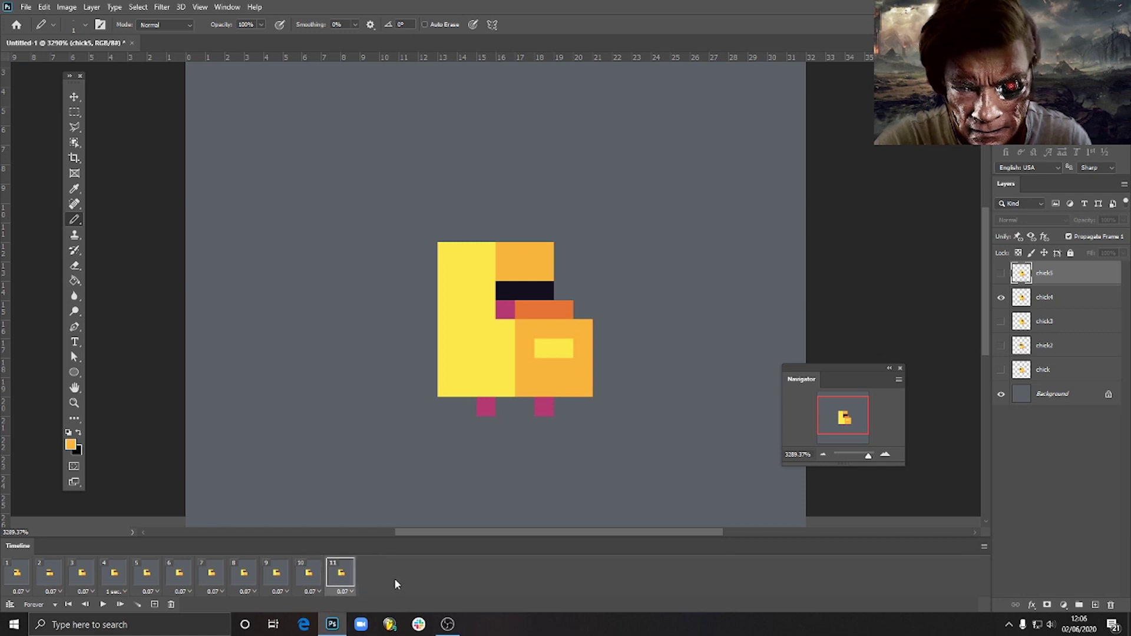
Set frame 11's delay to 1.0 second and play the animation.
left_click(351, 593)
left_click(312, 572)
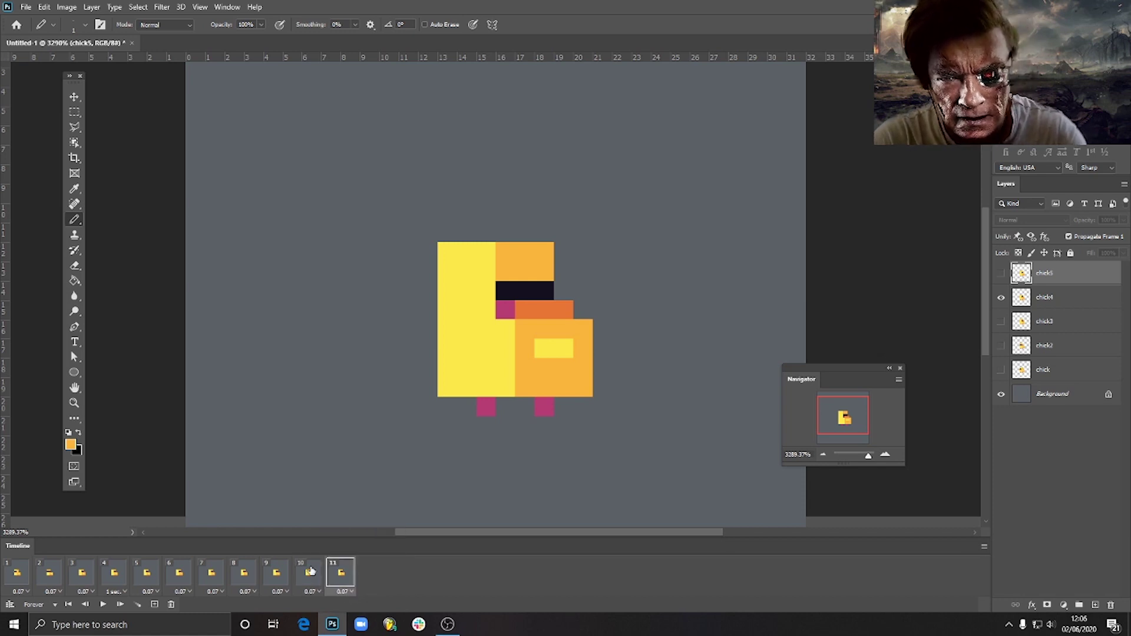
left_click(350, 592)
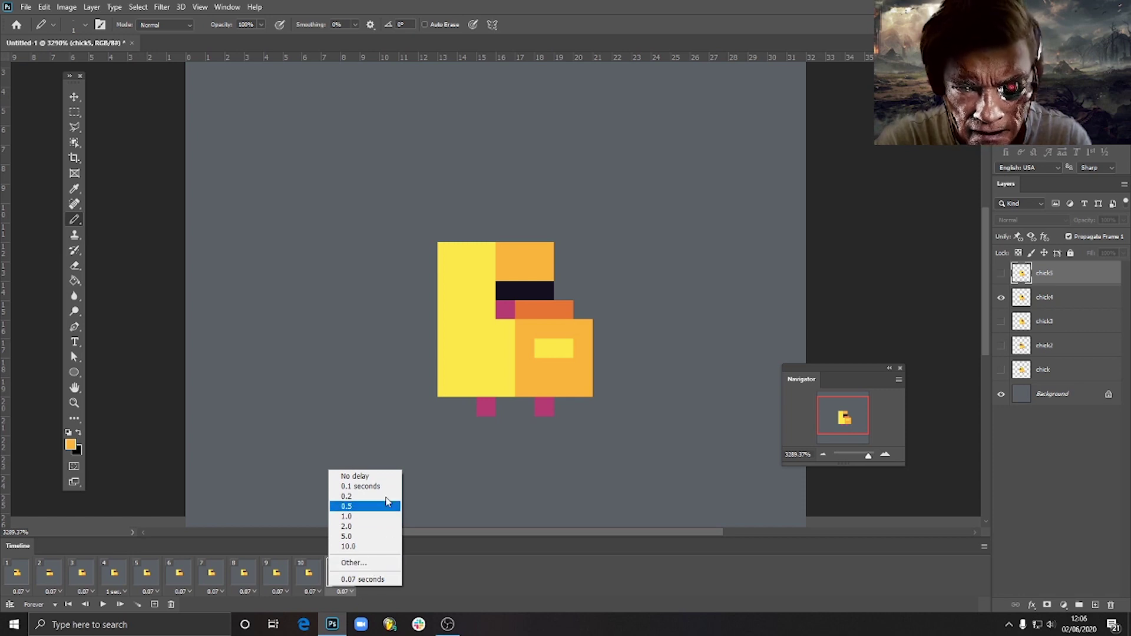
left_click(375, 516)
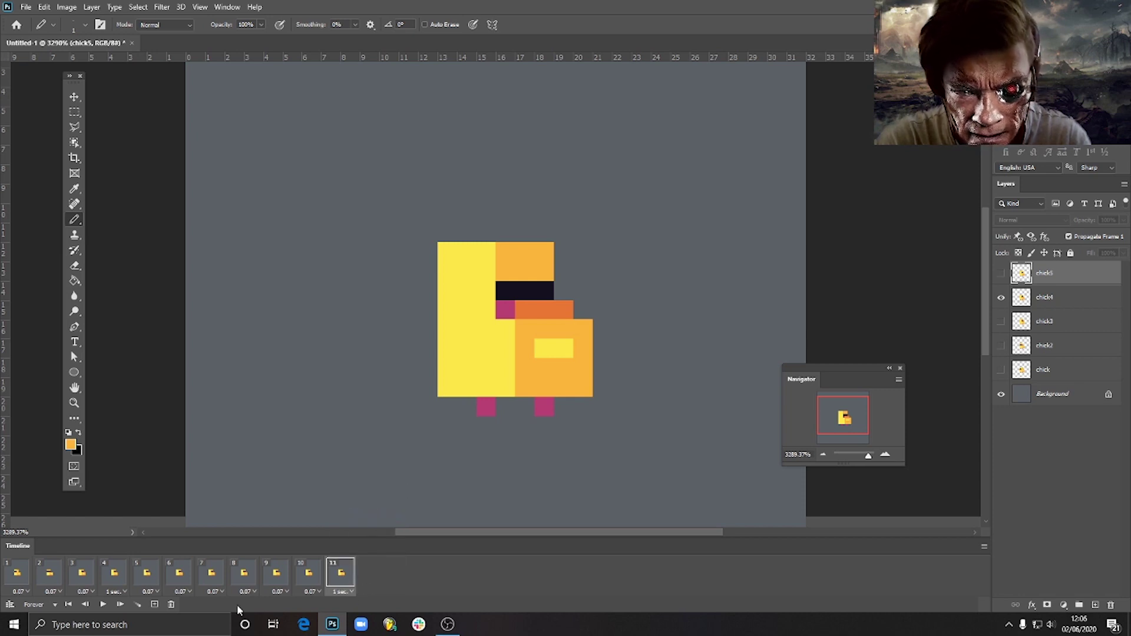
left_click(104, 605)
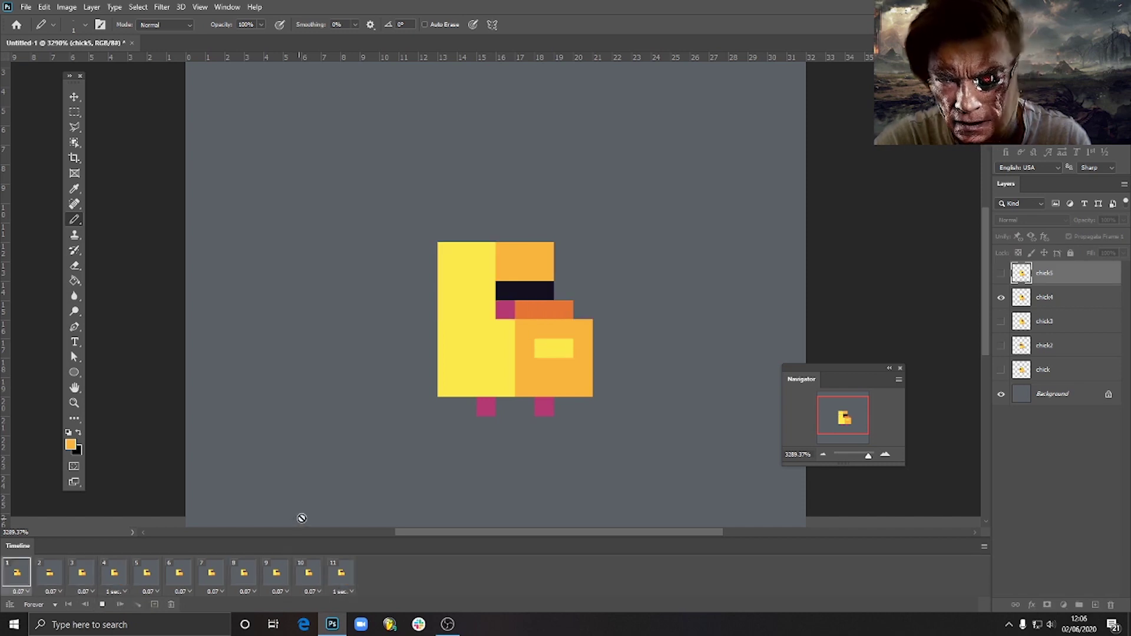
Stop the playback, copy frame 2 and place the copy at the end of the sequence as frame 12.
key("space")
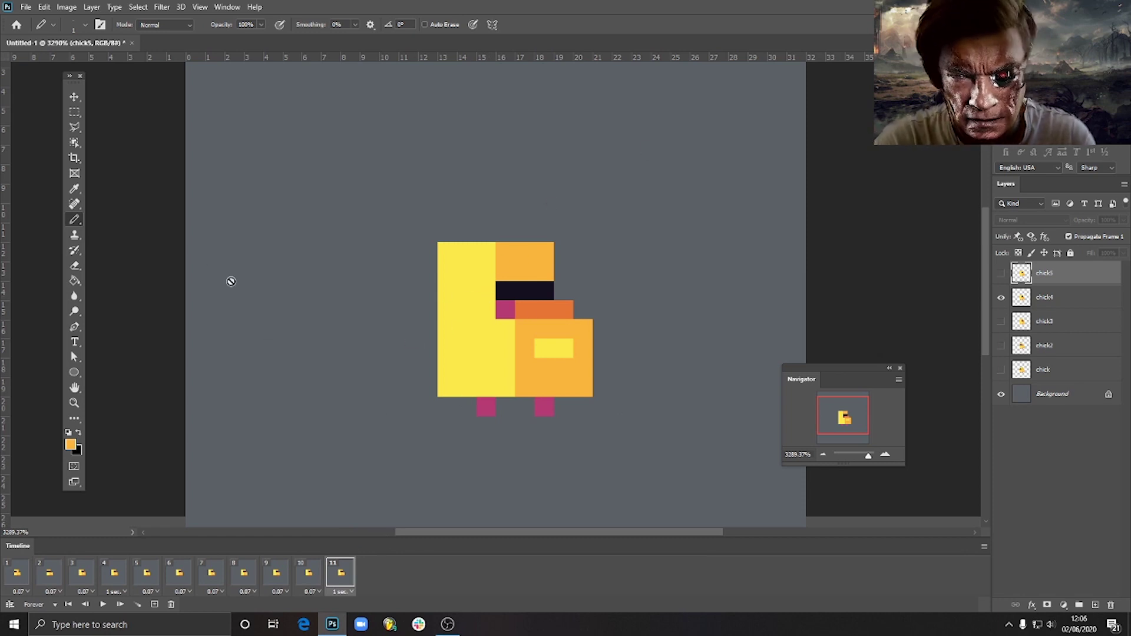
left_click(74, 97)
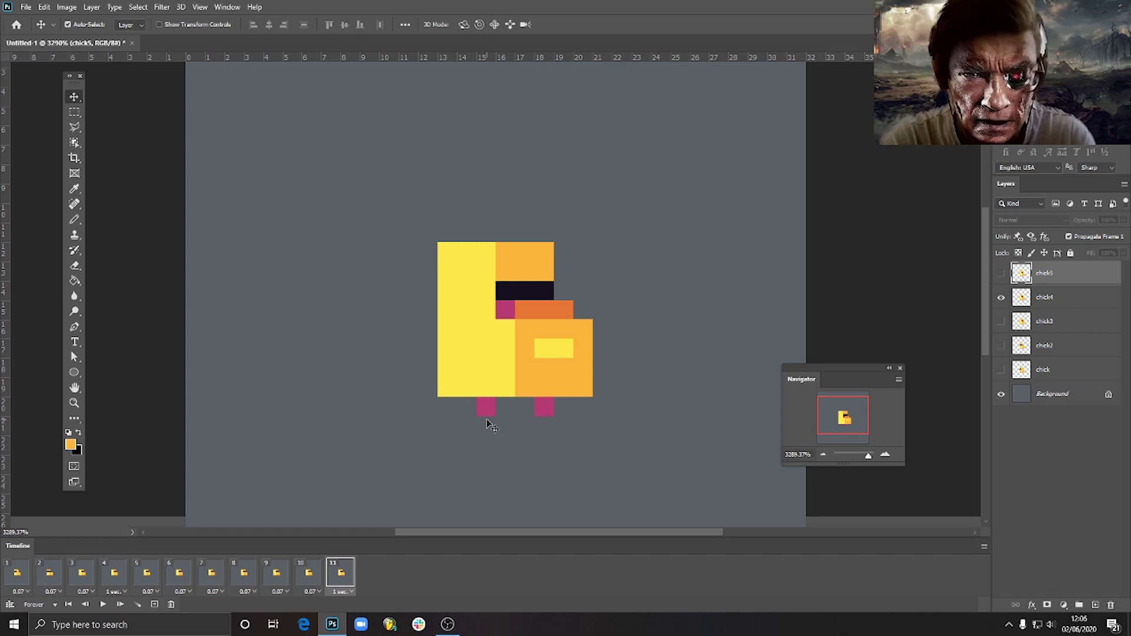
left_click(53, 575)
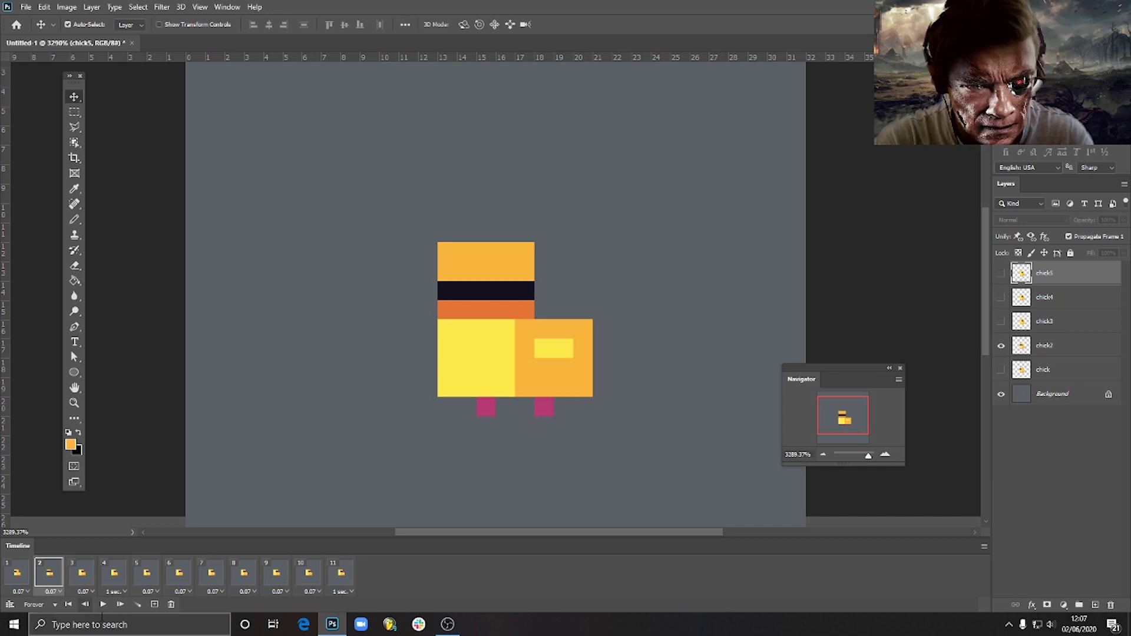
left_click(154, 605)
left_click_drag(82, 575, 353, 584)
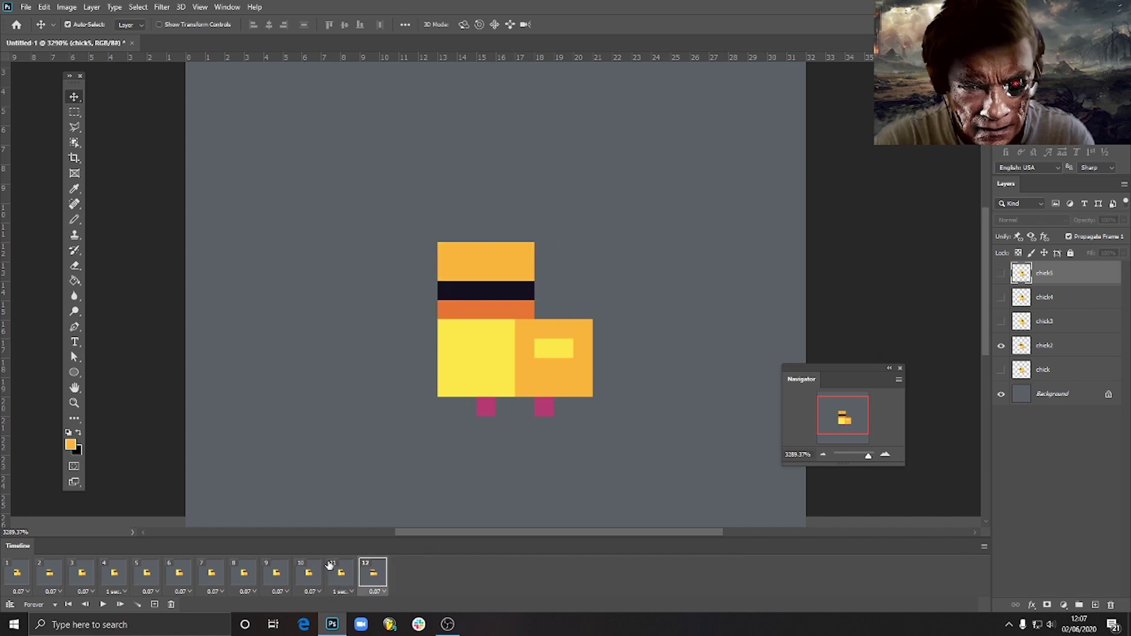
Copy frame 1 and place the copy at the end of the sequence as frame 13.
left_click(24, 575)
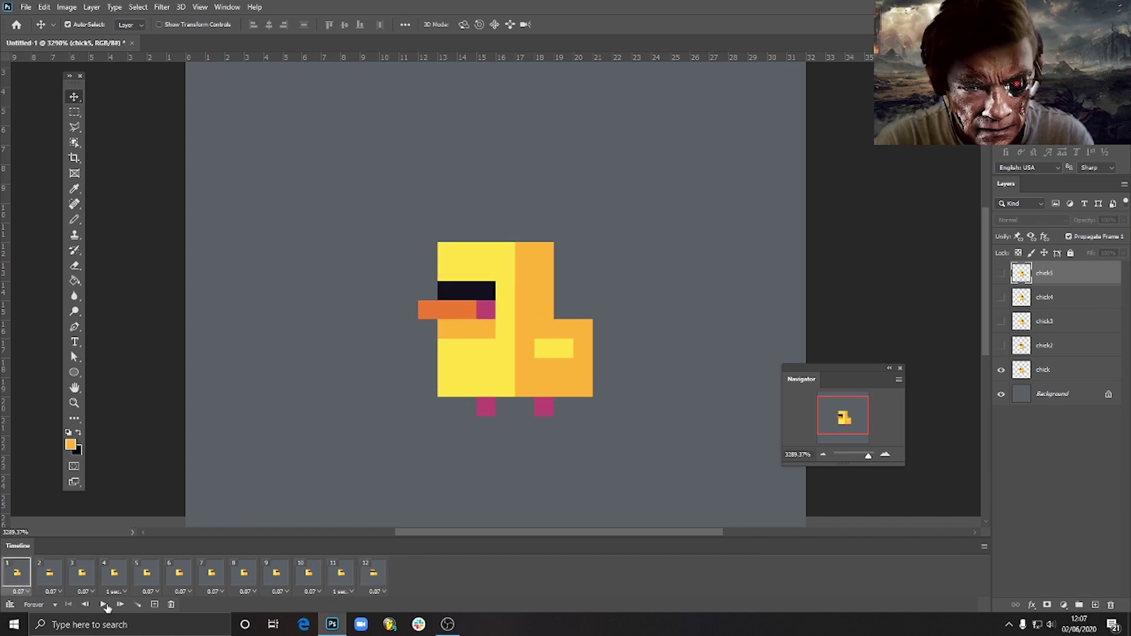
left_click(154, 604)
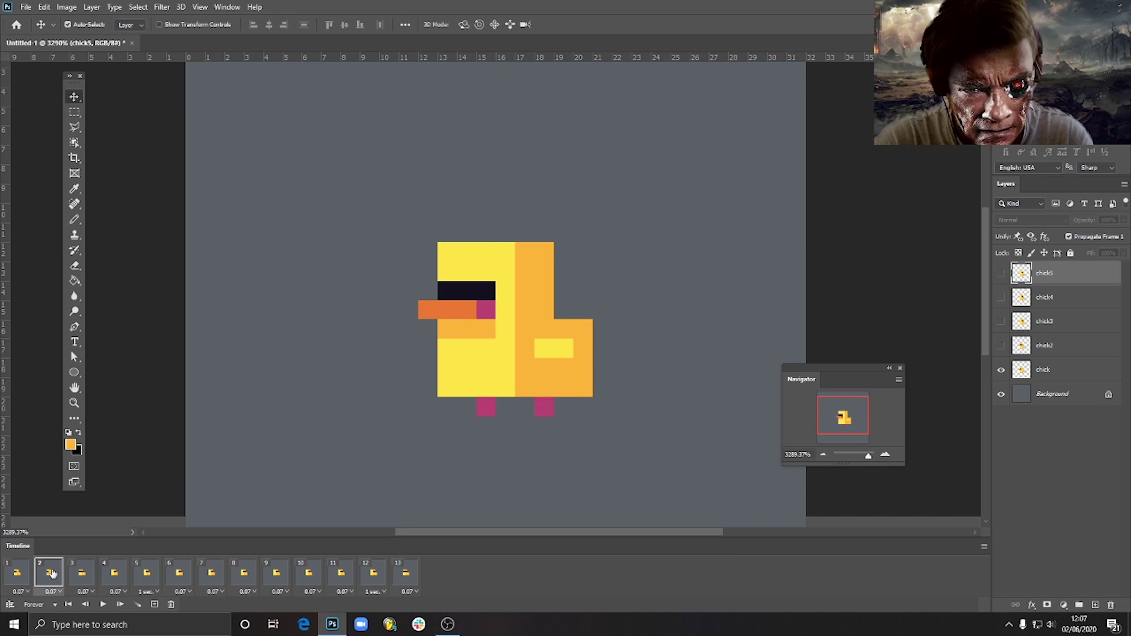
left_click_drag(52, 573, 419, 584)
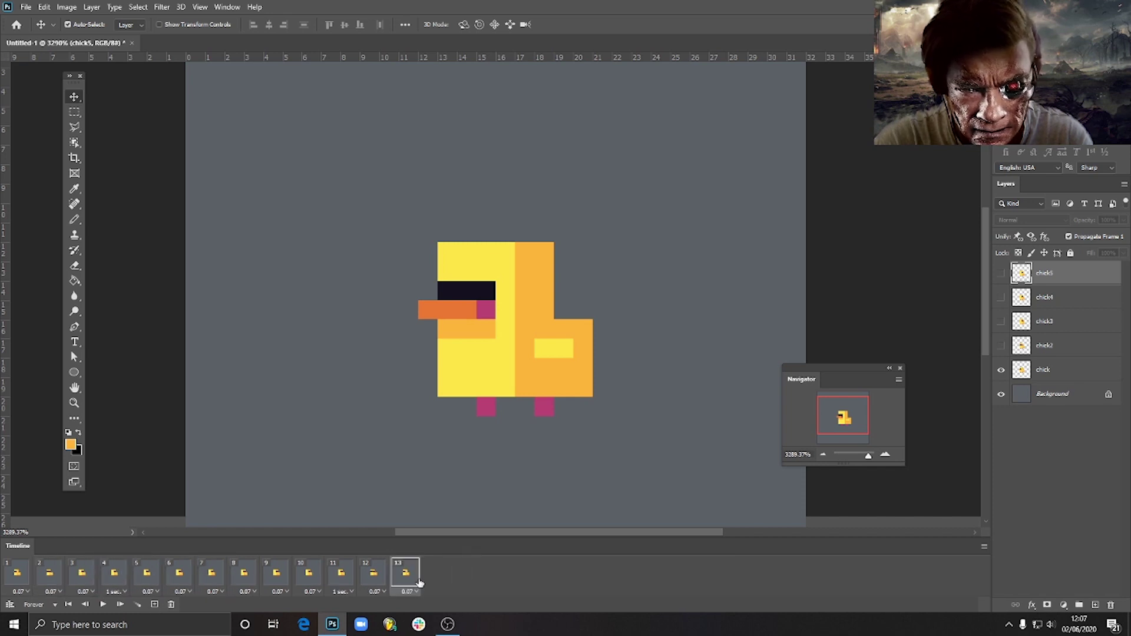
Duplicate the chick layer as chick6 and put the duplicate at the top of the layer stack.
left_click(1062, 373)
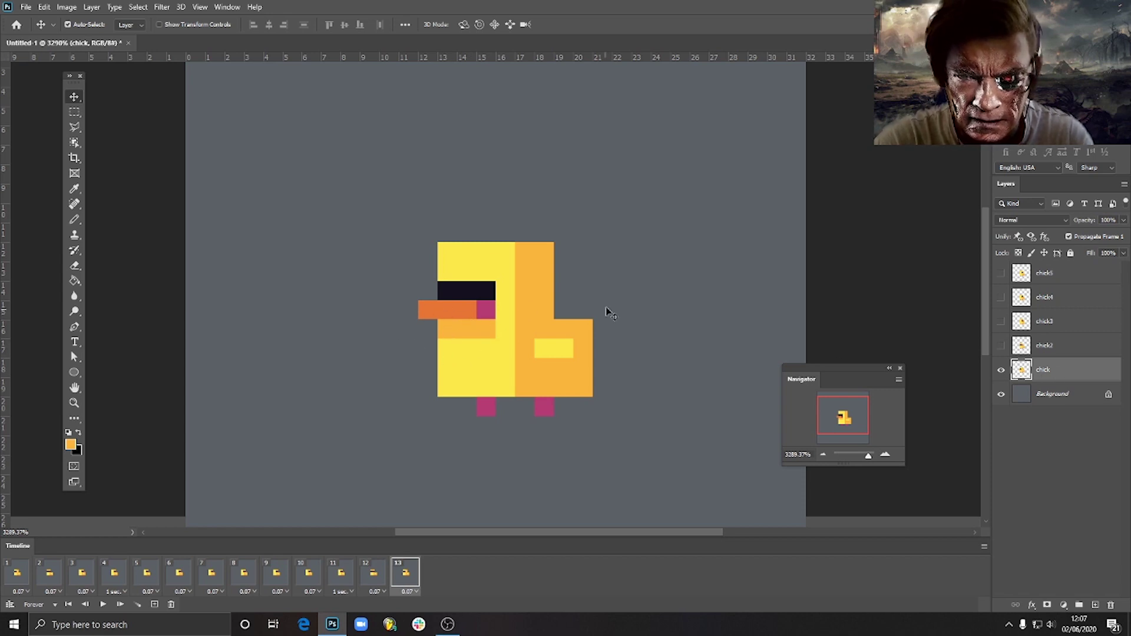
right_click(1047, 377)
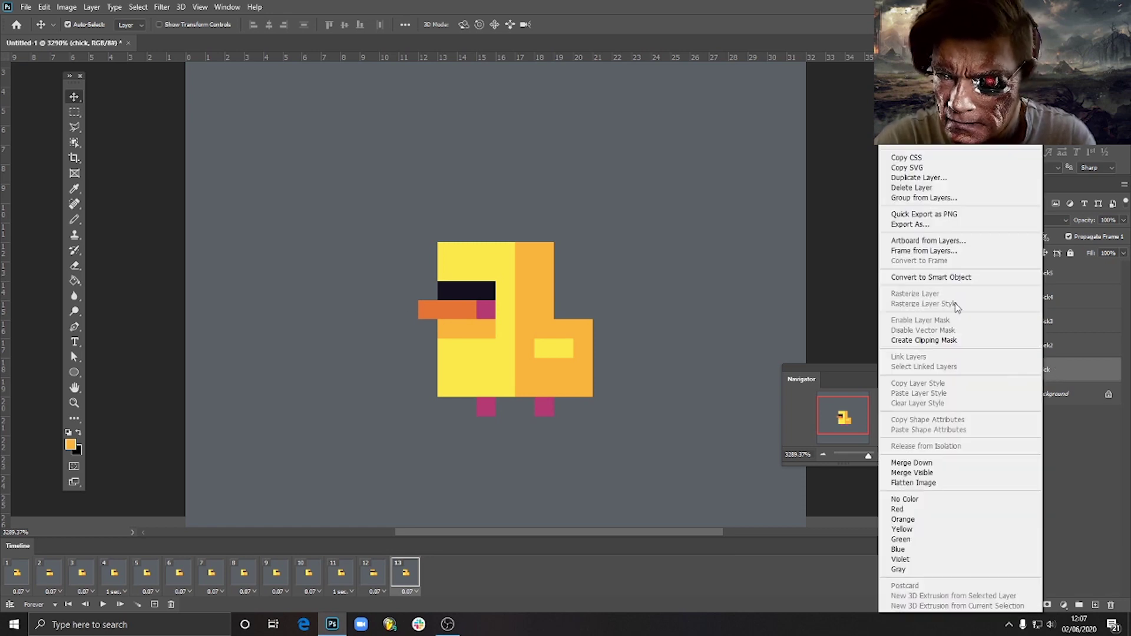
left_click(933, 177)
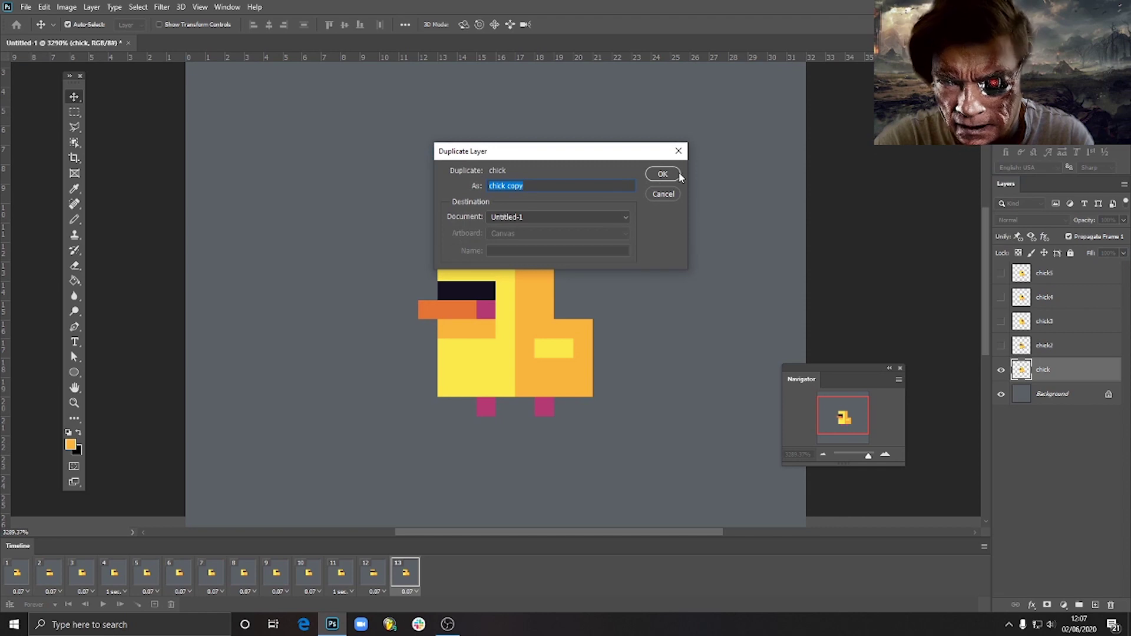
double_click(507, 187)
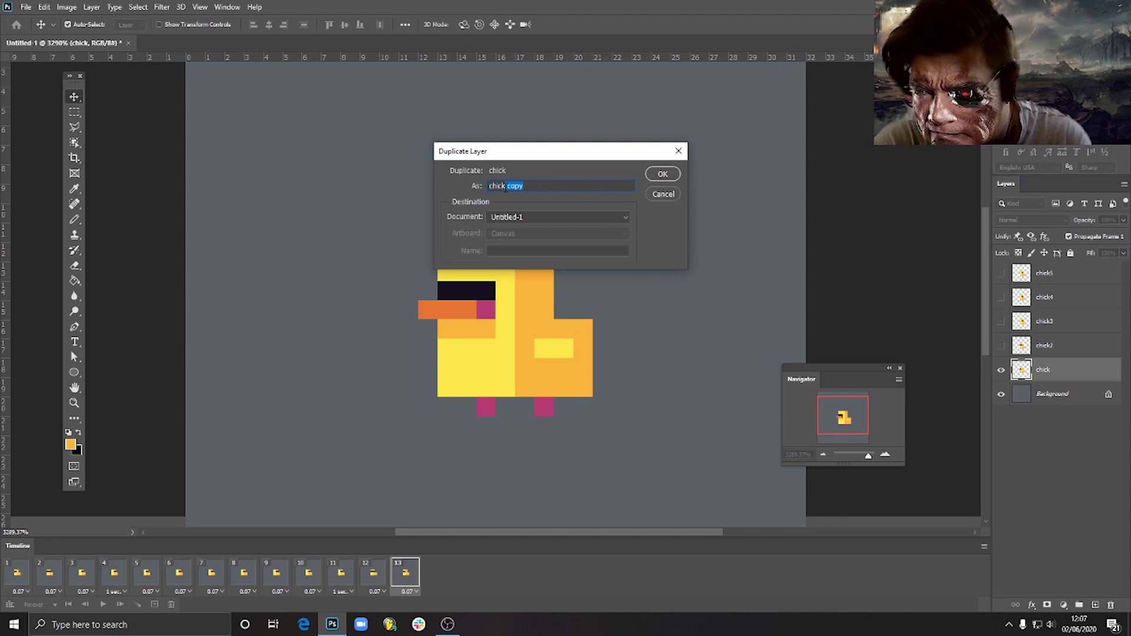
key("ctrl+a")
type("chick6")
left_click(672, 177)
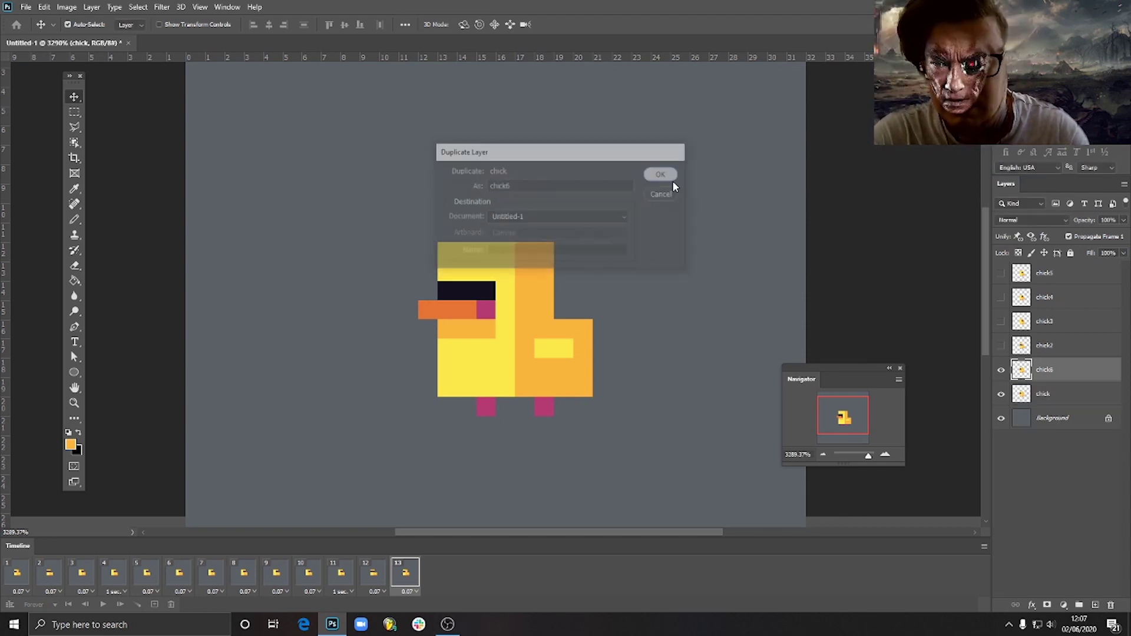
left_click_drag(1046, 370, 1066, 267)
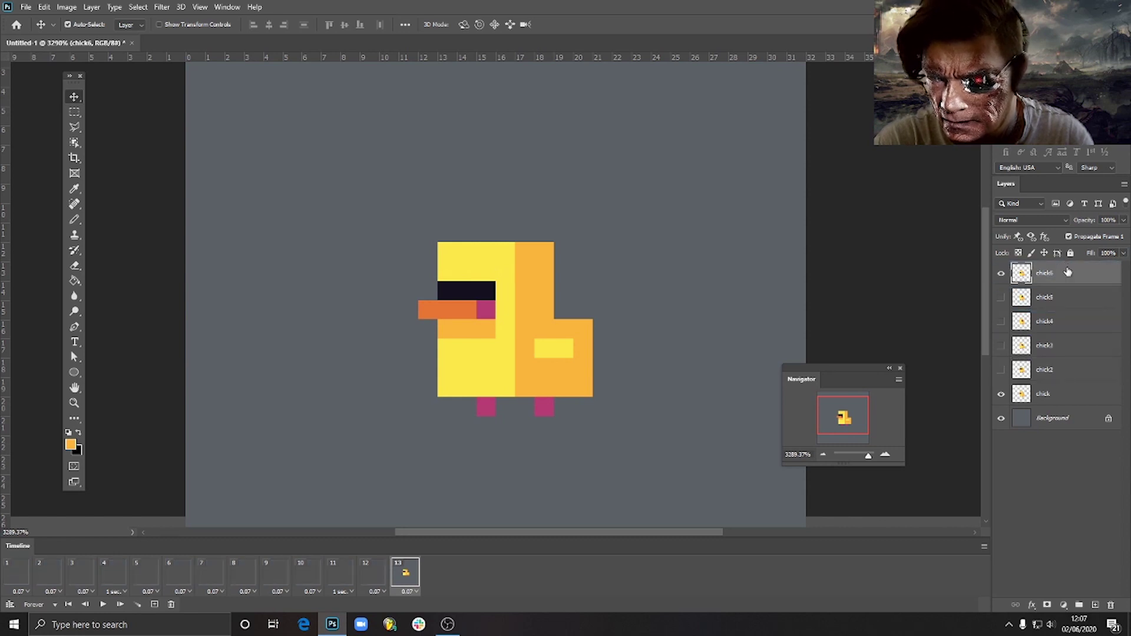
Hide the chick layer in frame 13 and hide the chick6 layer in frames 1 to 12.
left_click(1001, 395)
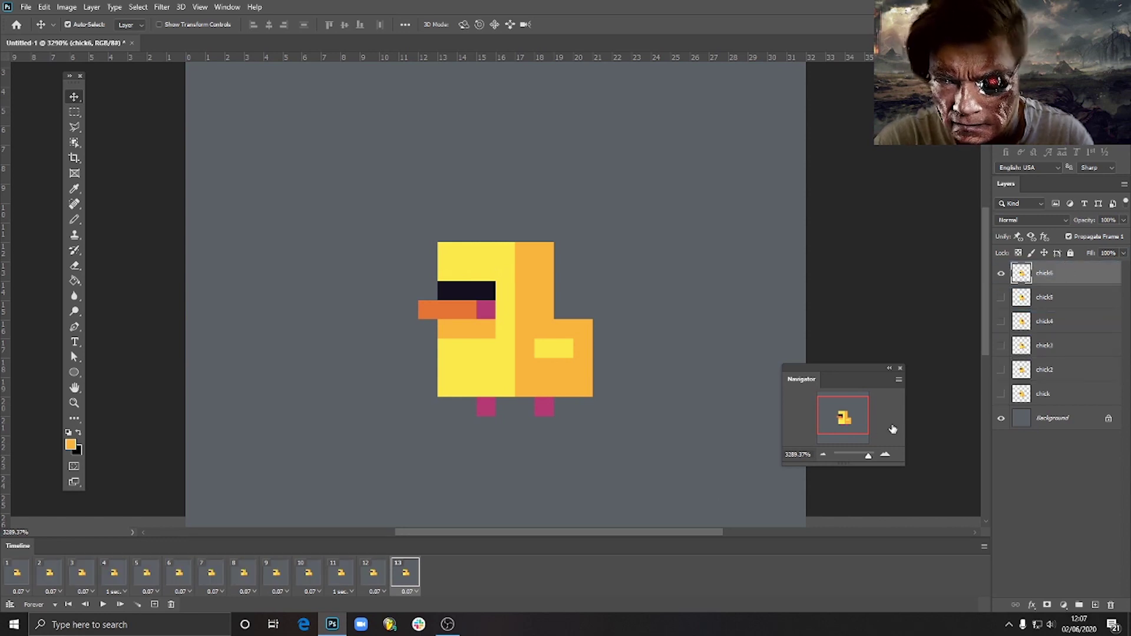
left_click(373, 581)
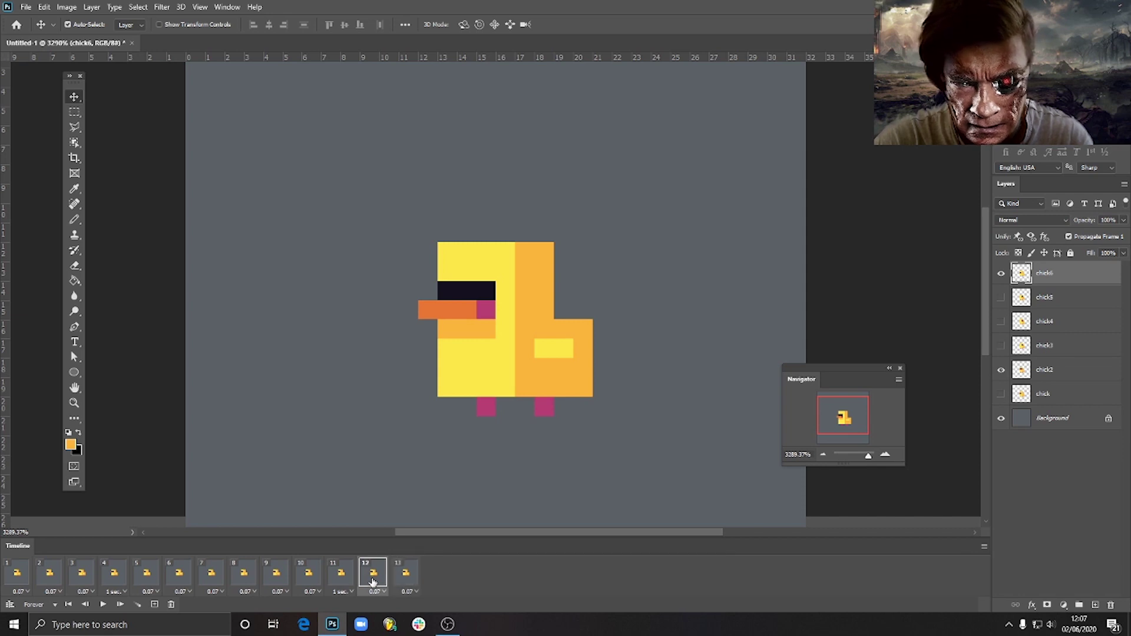
left_click(16, 581, "shift")
left_click(1002, 273)
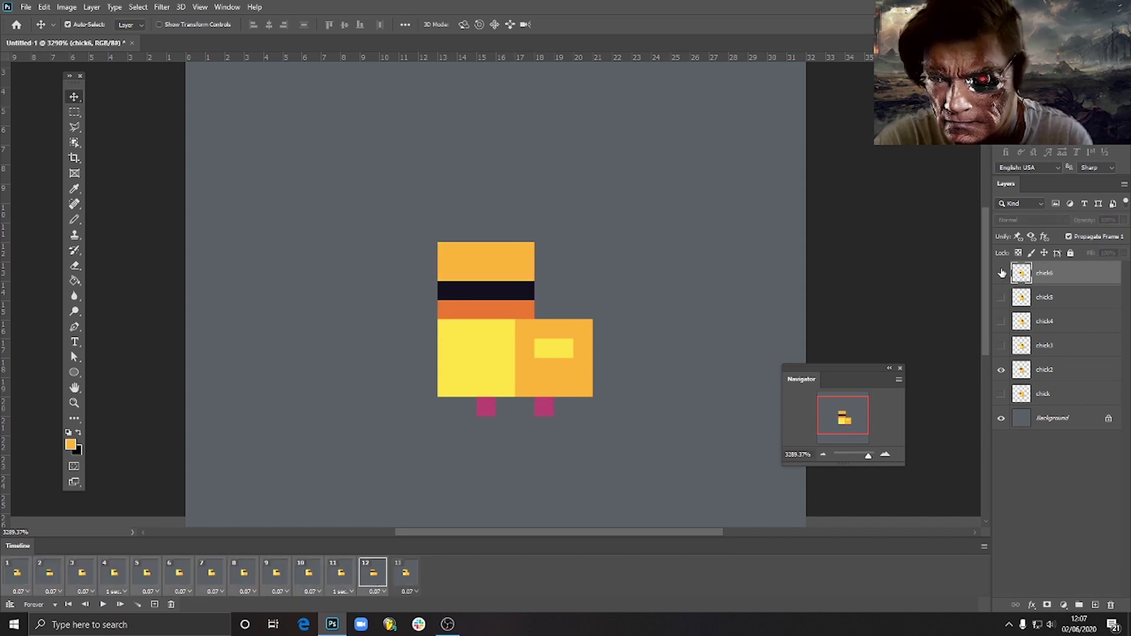
Go through frames 11 to 13 to check which chick layer each one shows.
left_click(406, 576)
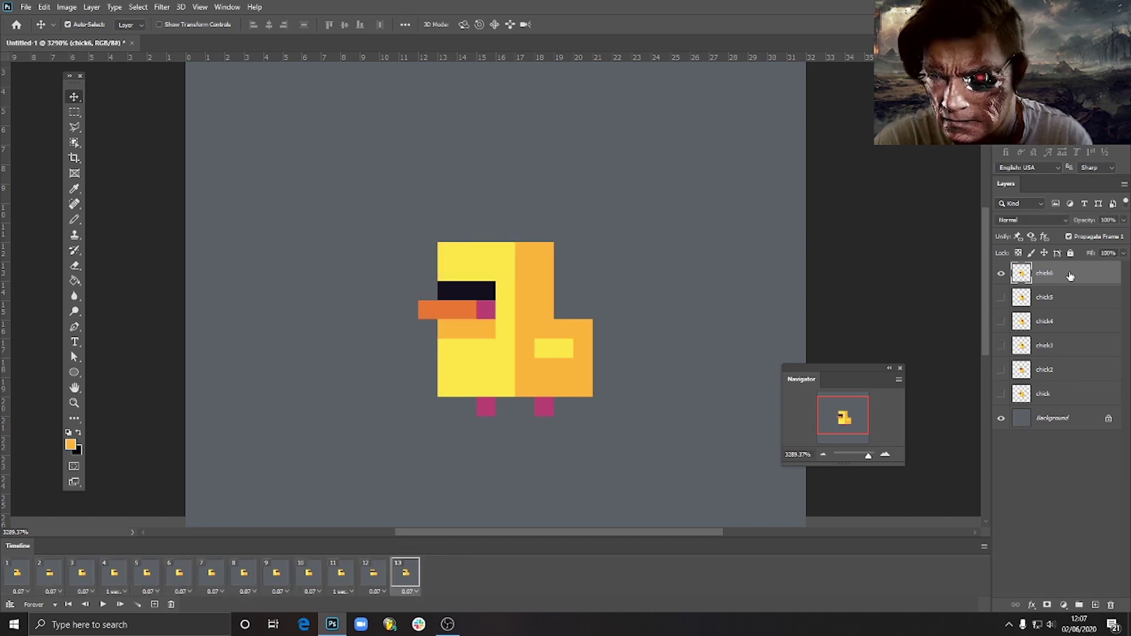
left_click(373, 574)
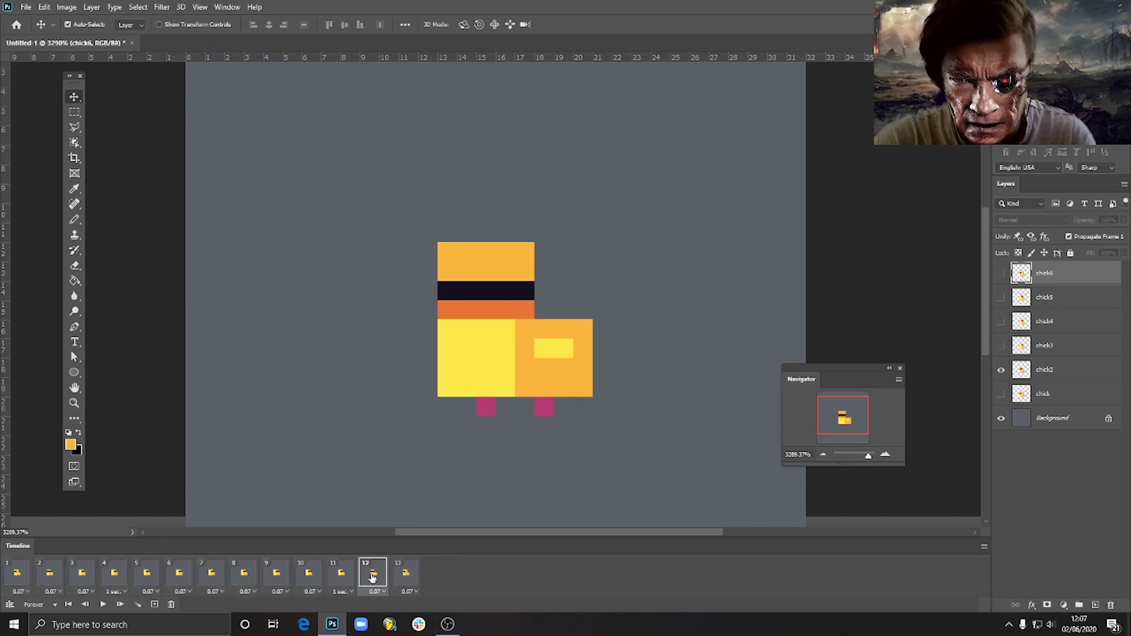
left_click(342, 580)
left_click(371, 581)
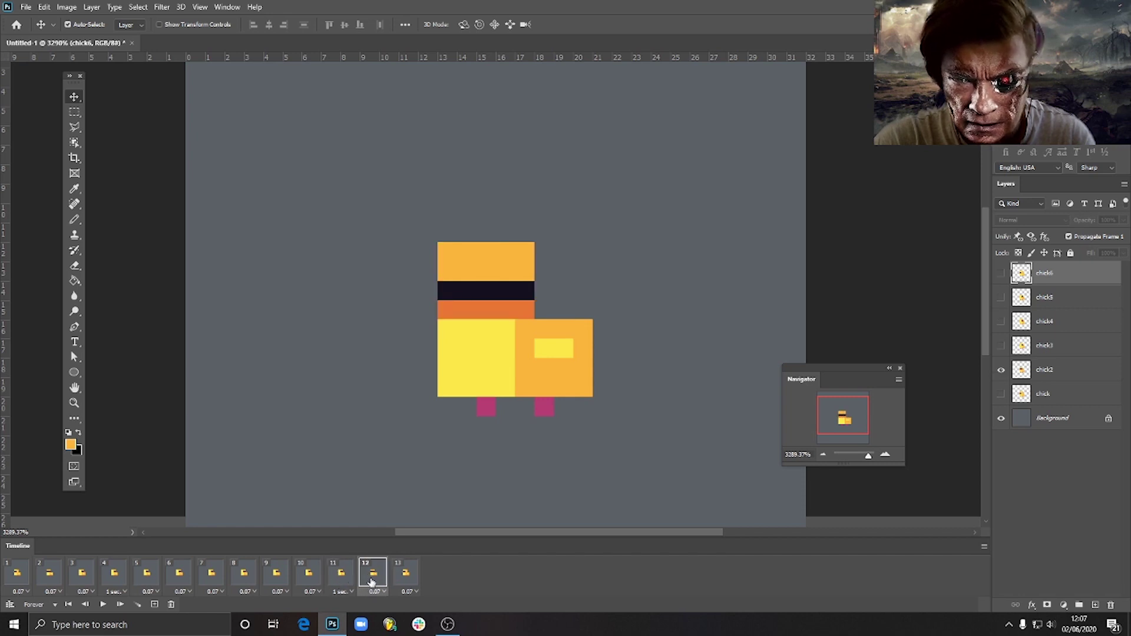
left_click(403, 579)
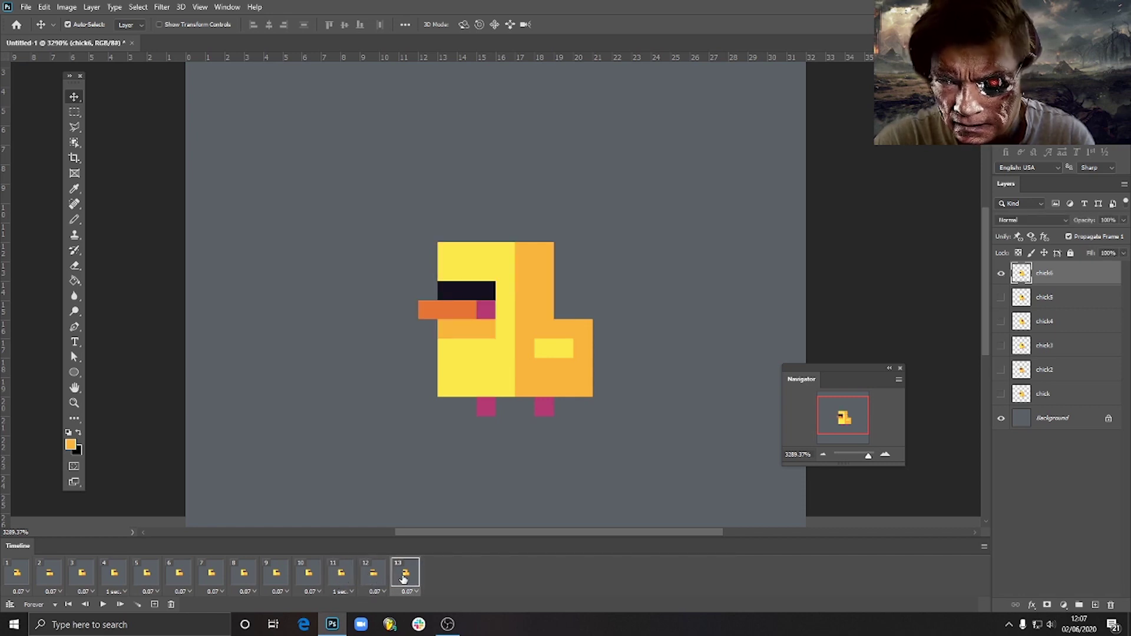
On chick6 in frame 13, shift the beak and pink cheek one pixel left and fill the gap with the body's yellow.
left_click(75, 112)
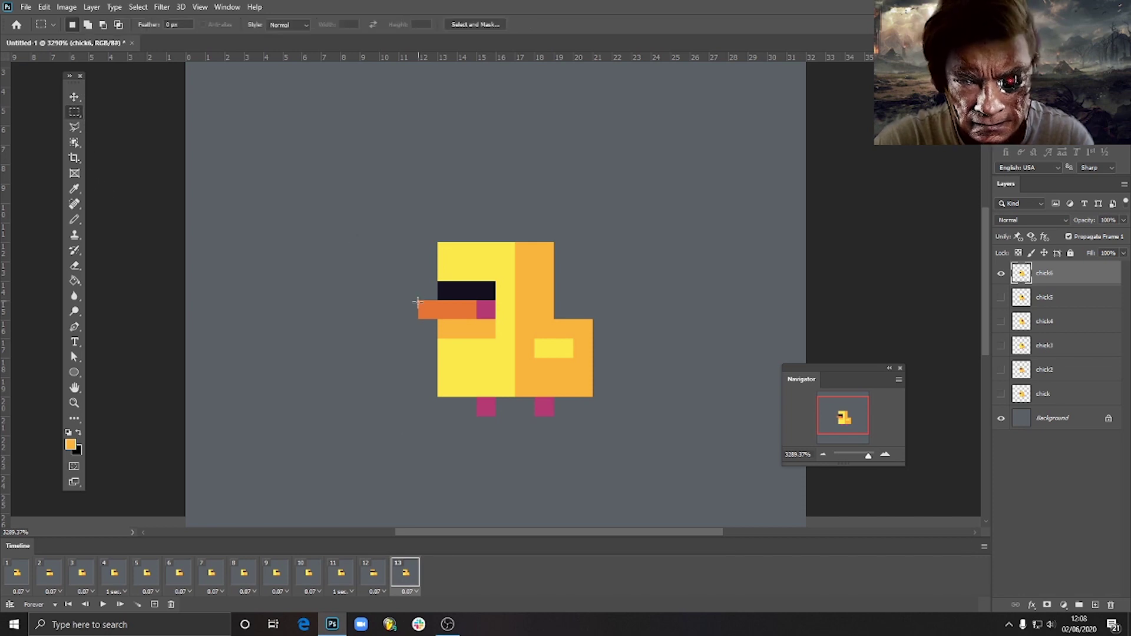
left_click_drag(418, 302, 497, 319)
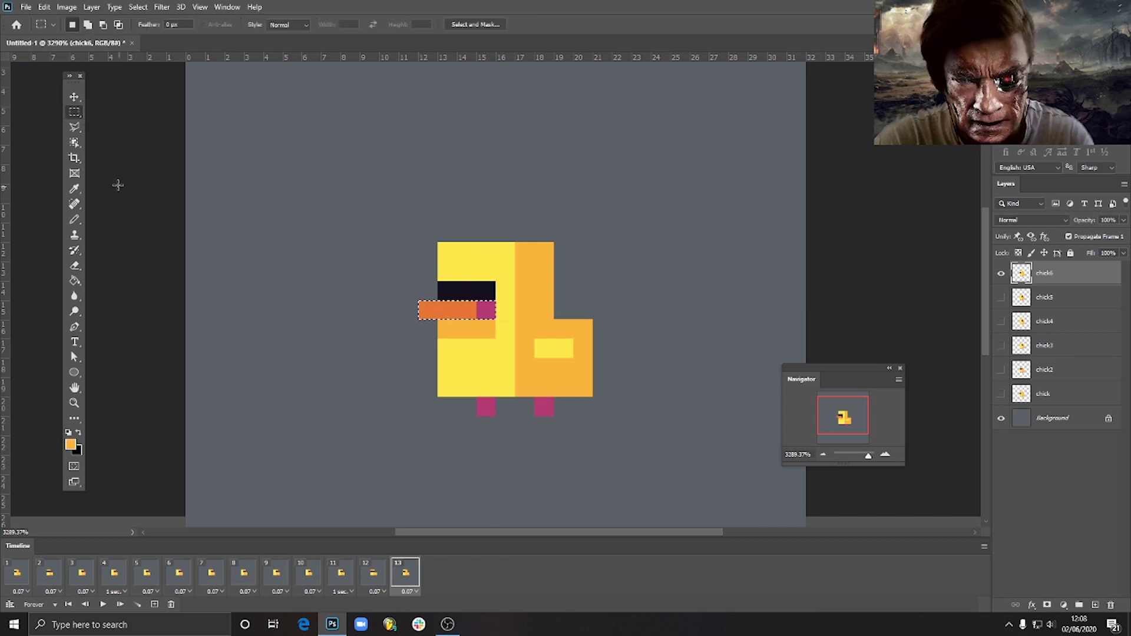
left_click(74, 97)
key("Left")
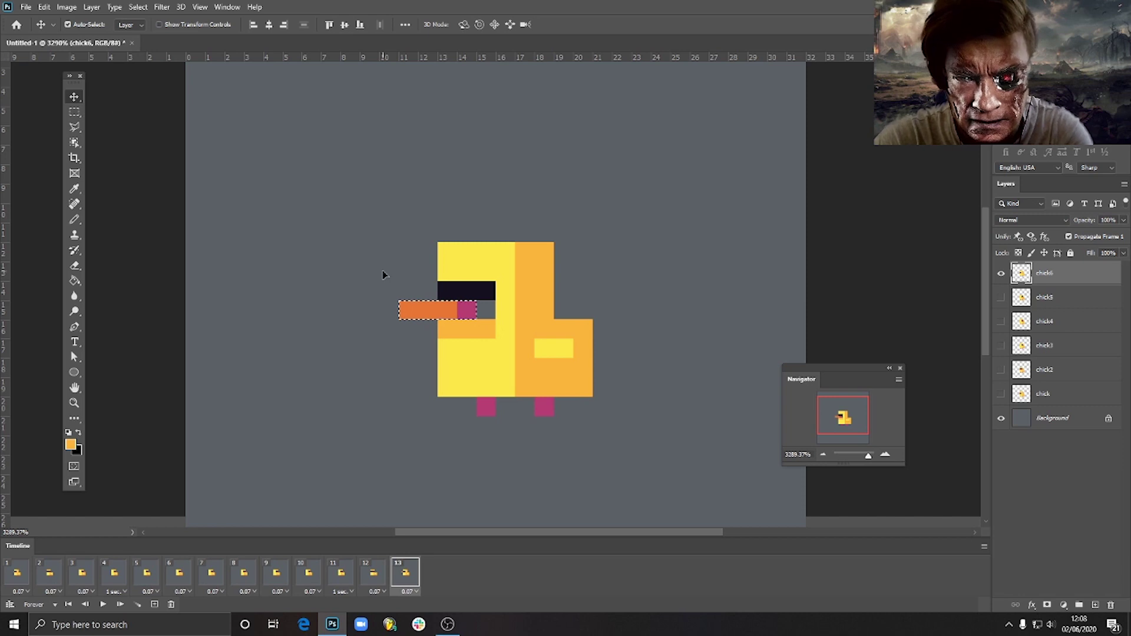
left_click(74, 219)
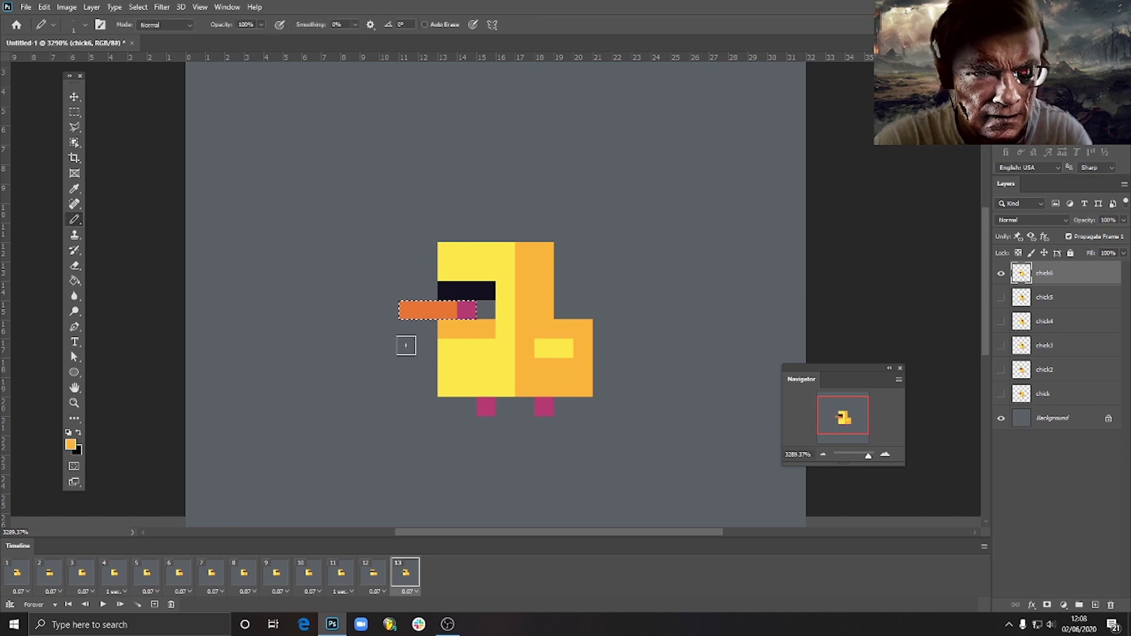
key("ctrl+d")
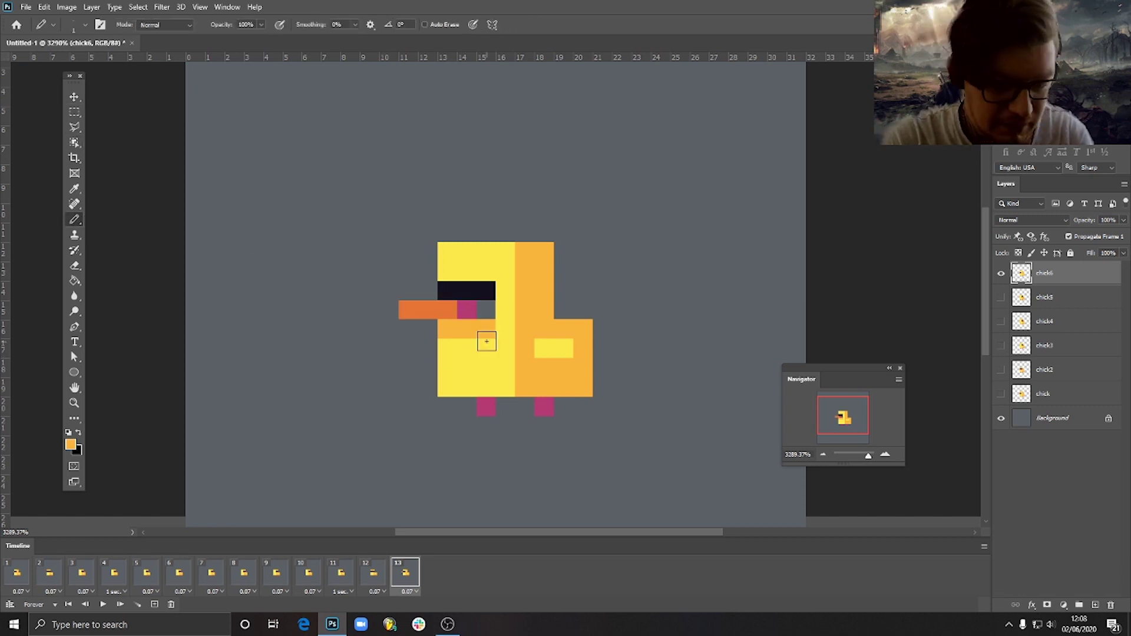
left_click(501, 306, "alt")
left_click(487, 309)
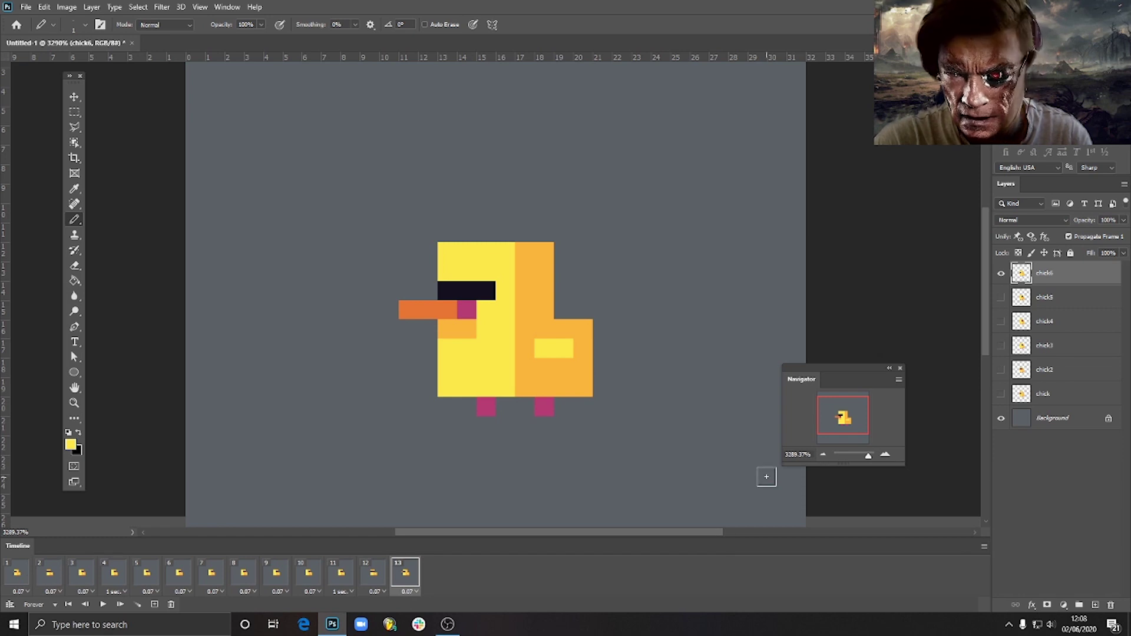
Copy frame 1 to the end of the sequence as frame 14 and set its delay to 1.0 second.
left_click(17, 578)
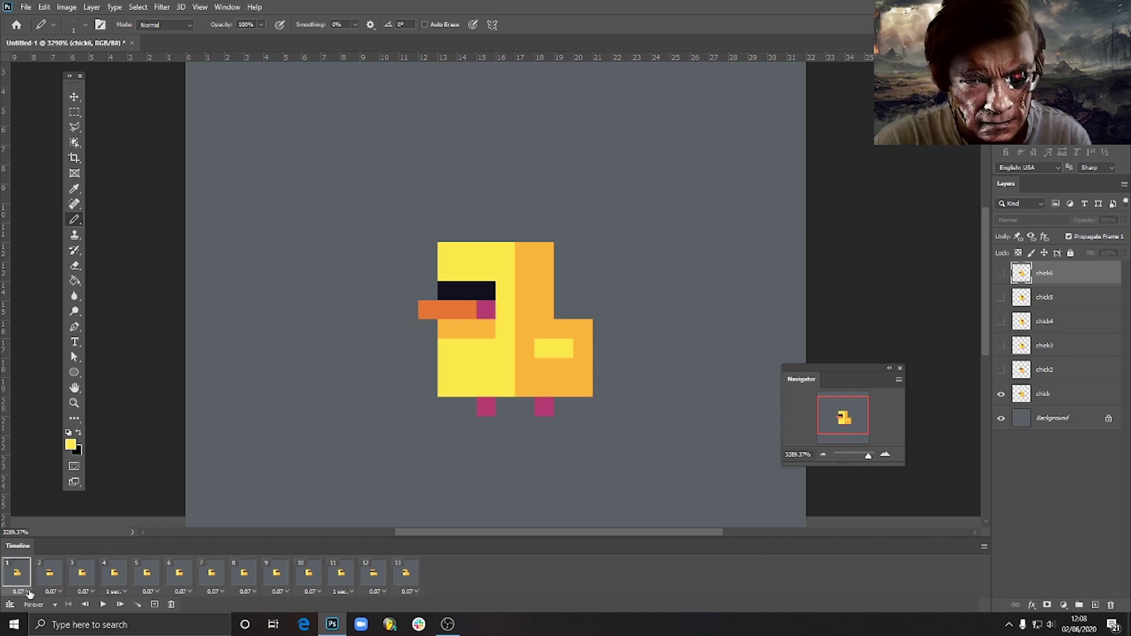
left_click(155, 604)
left_click_drag(43, 582, 476, 581)
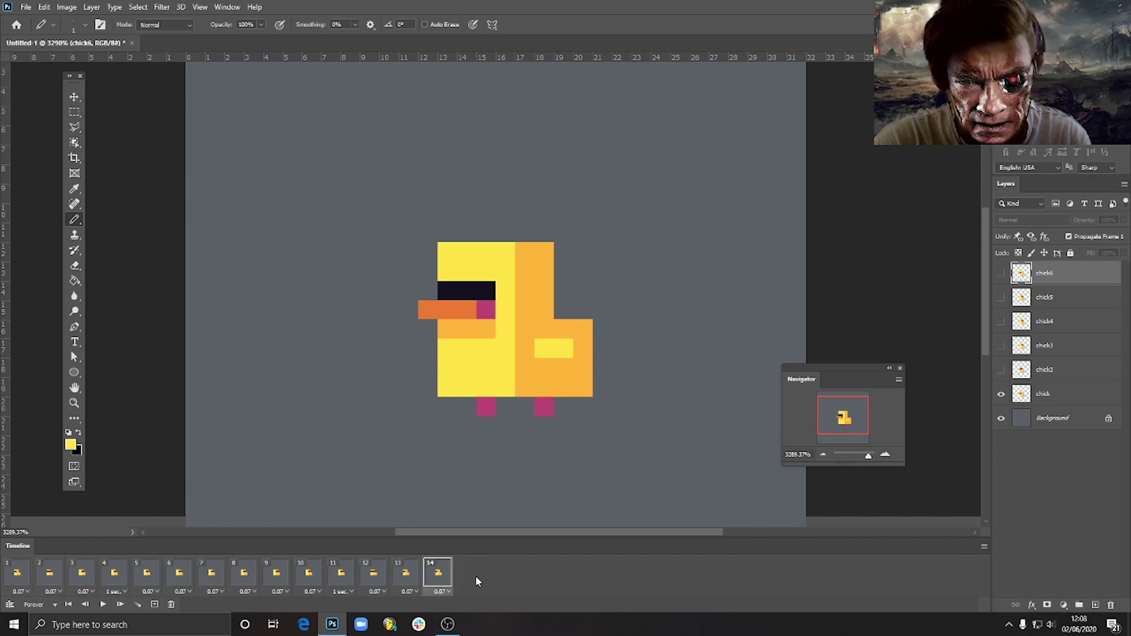
left_click(449, 592)
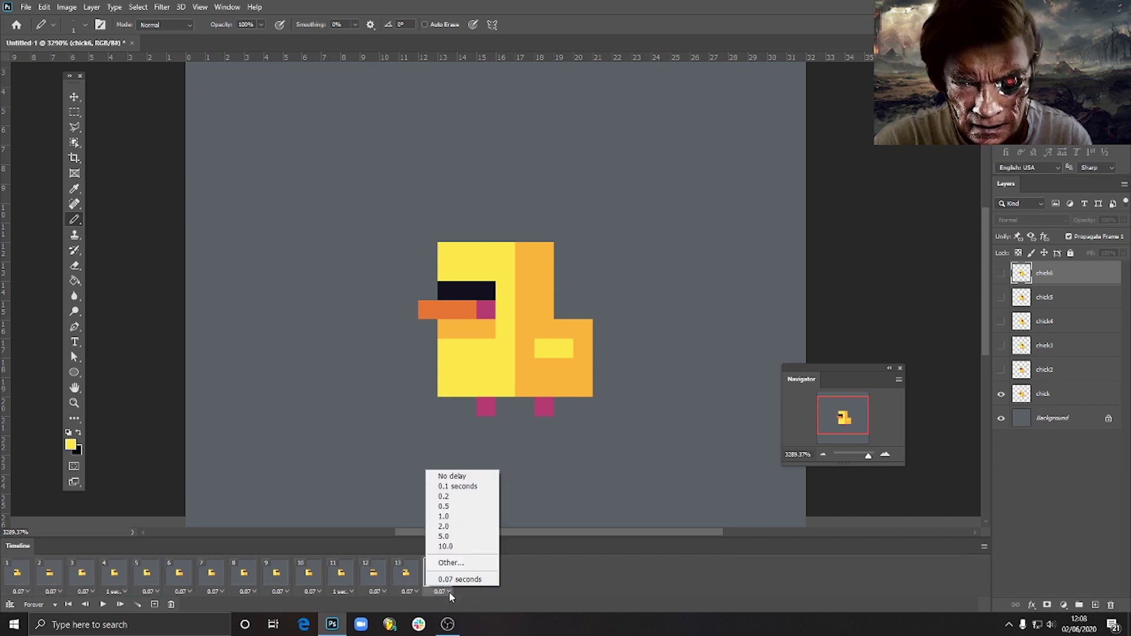
left_click(454, 518)
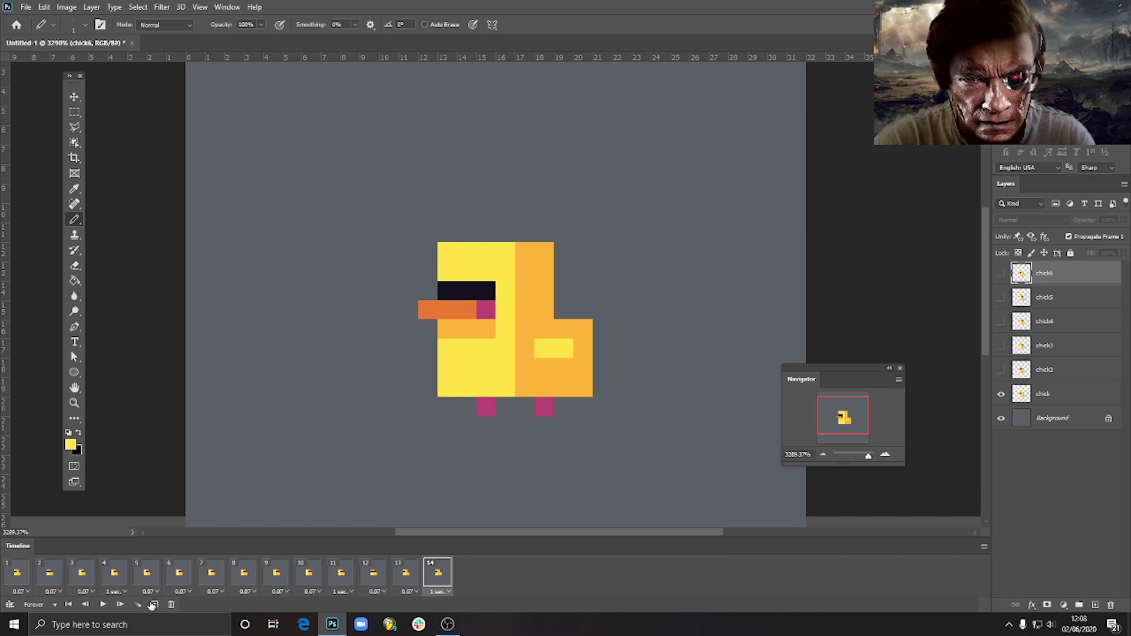
Play the full animation, stop it, and compare the chick layer in frames 14 and 1.
left_click(102, 607)
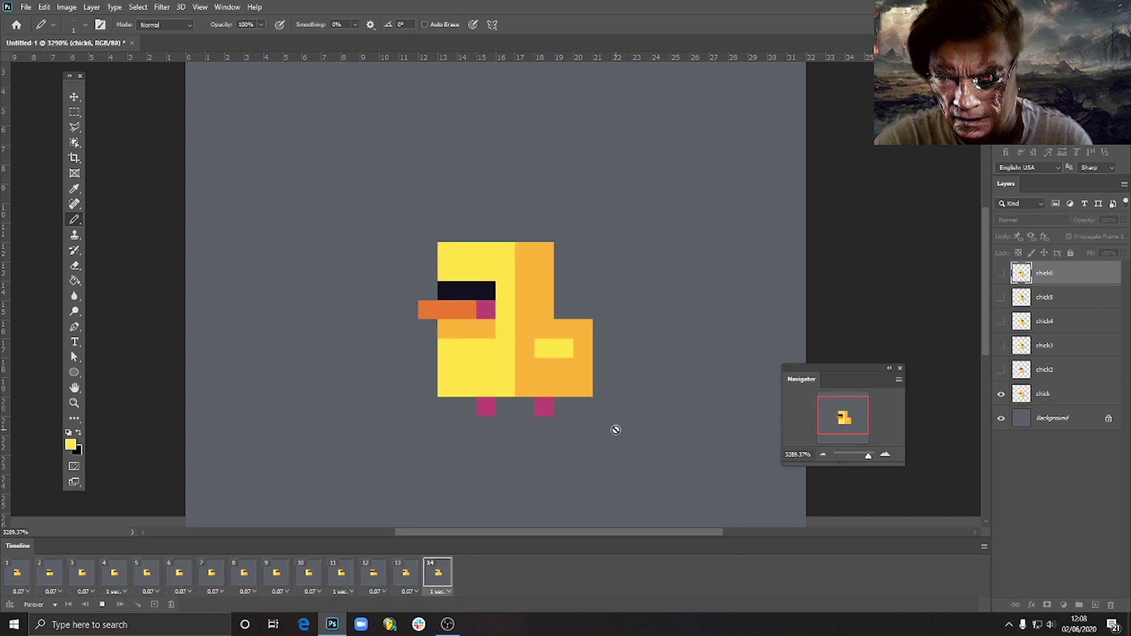
key("space")
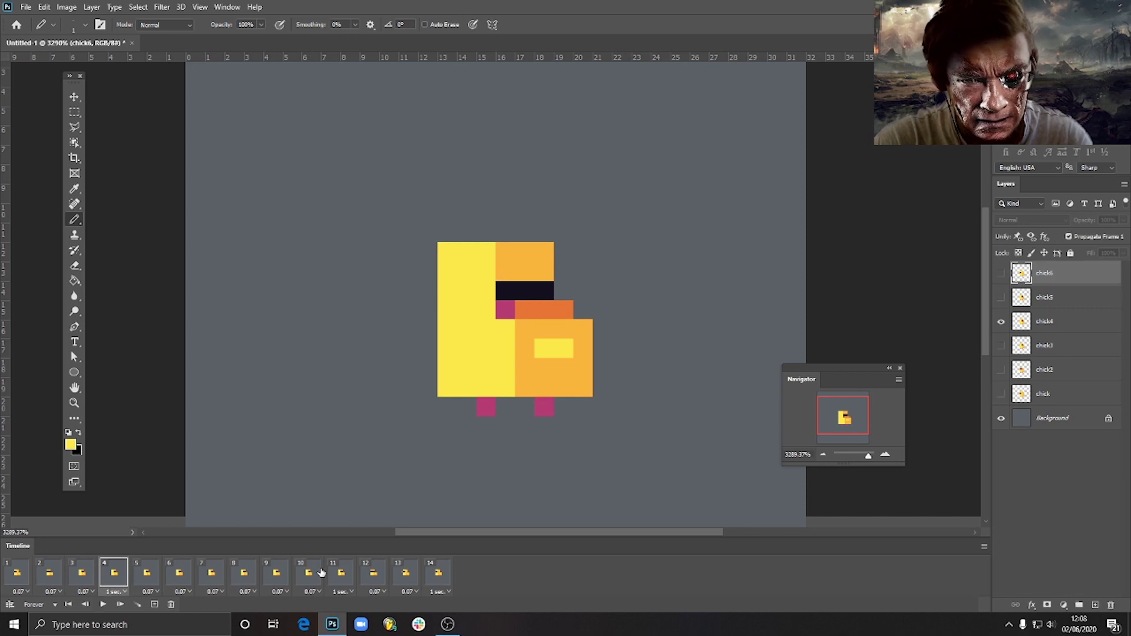
left_click(447, 572)
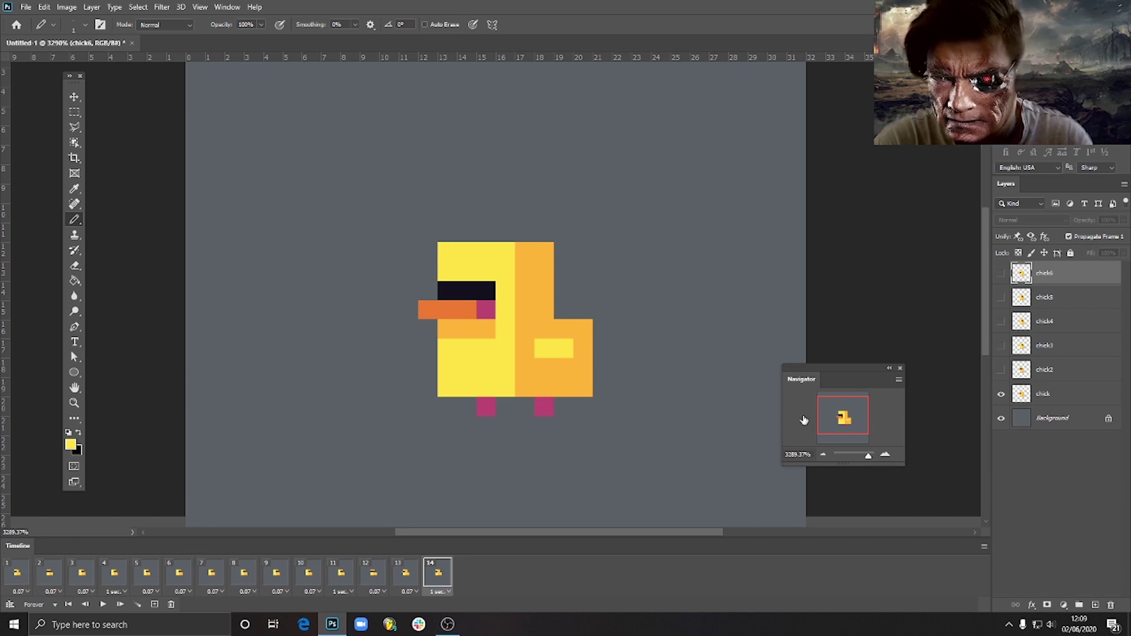
left_click(1060, 394)
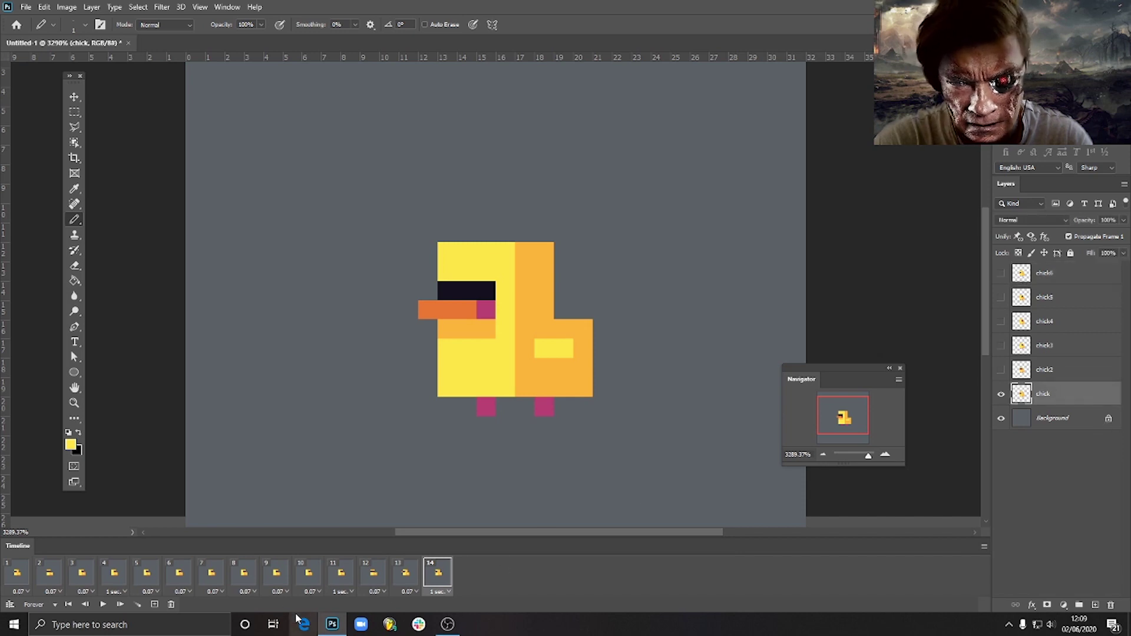
left_click(18, 575)
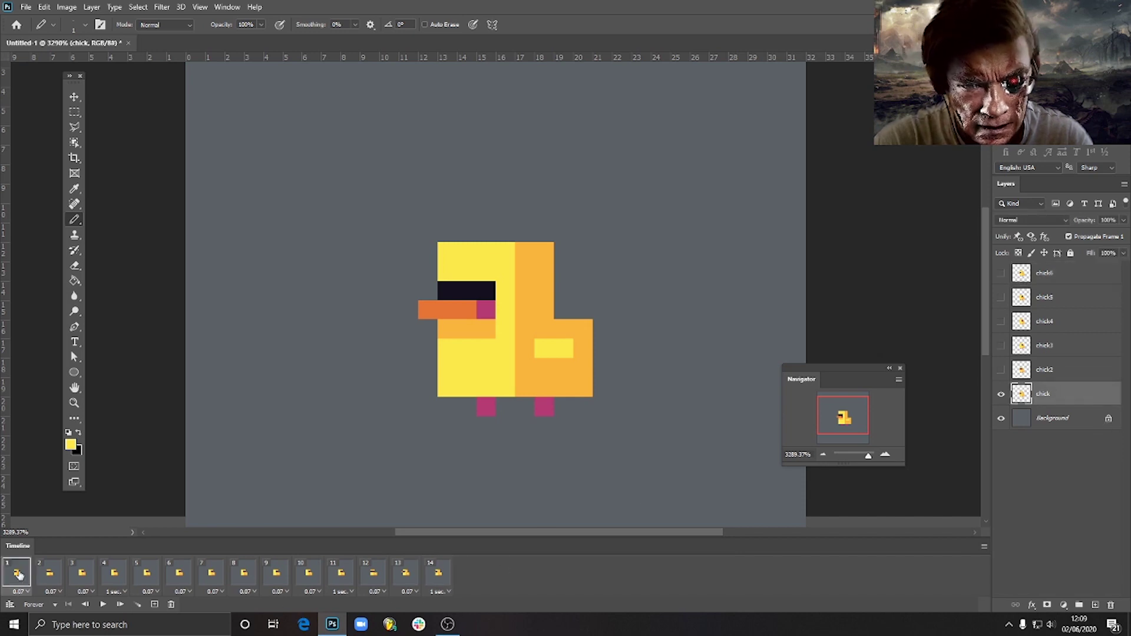
Copy frame 1 to the end of the sequence as frame 15 and duplicate the chick layer as chick7 above chick6.
left_click(154, 605)
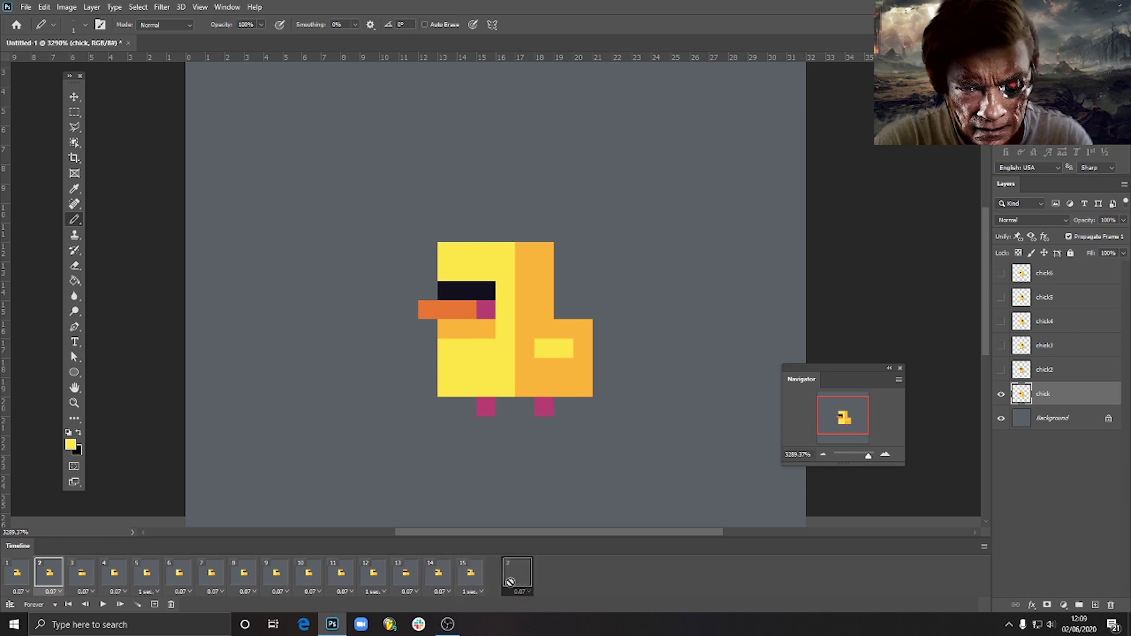
left_click_drag(511, 582, 511, 582)
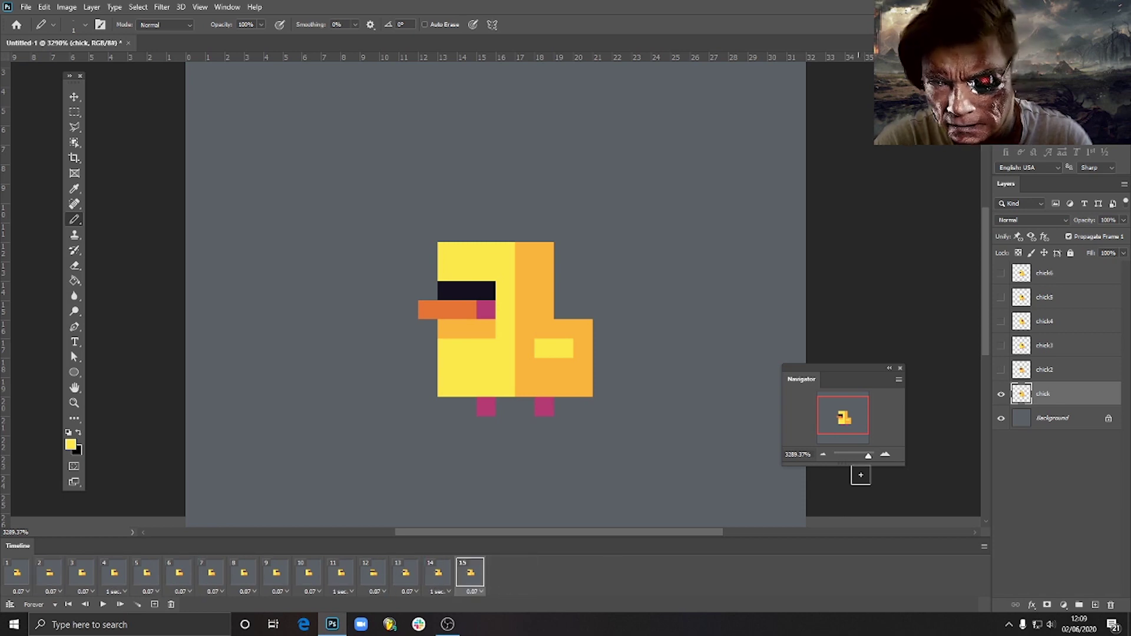
right_click(1045, 393)
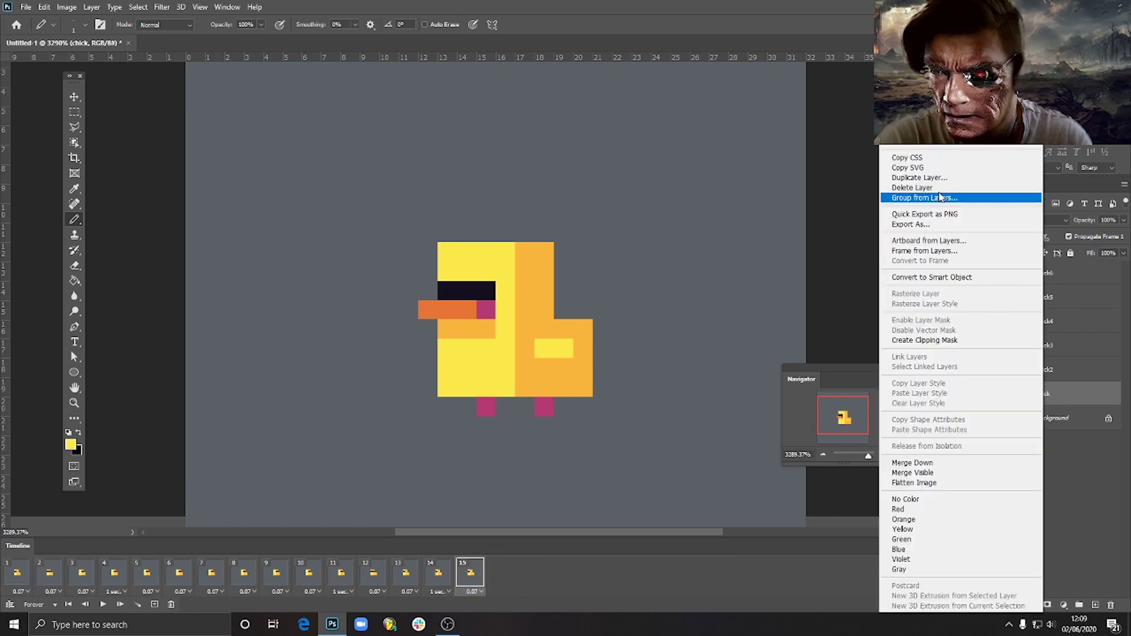
left_click(1014, 179)
left_click(526, 187)
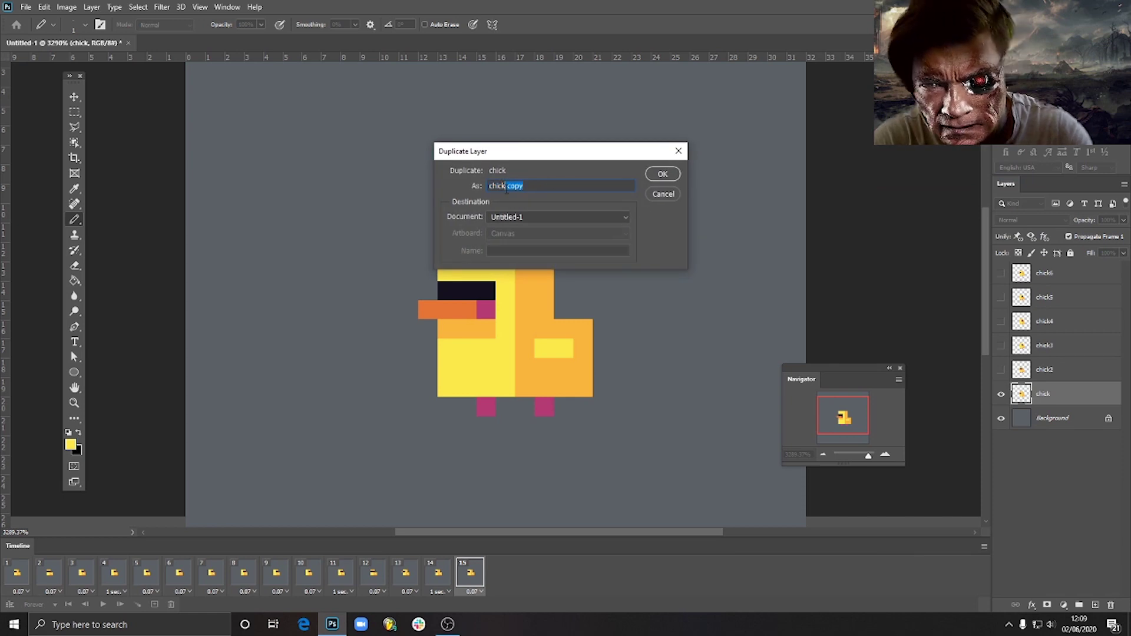
type("7")
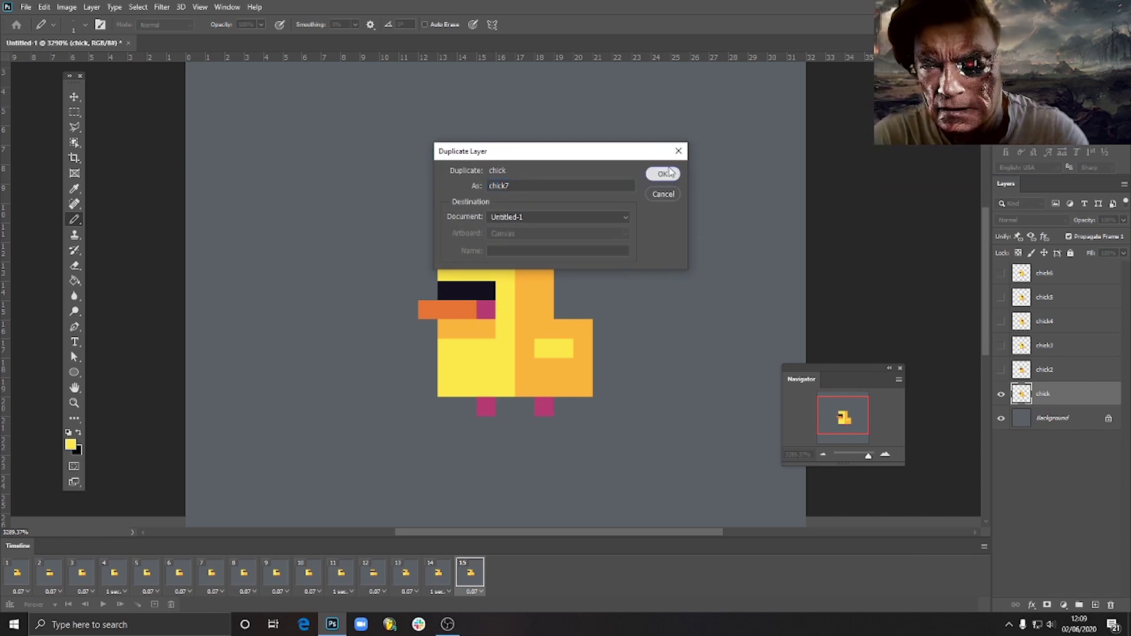
left_click(662, 174)
left_click_drag(1093, 394, 1097, 276)
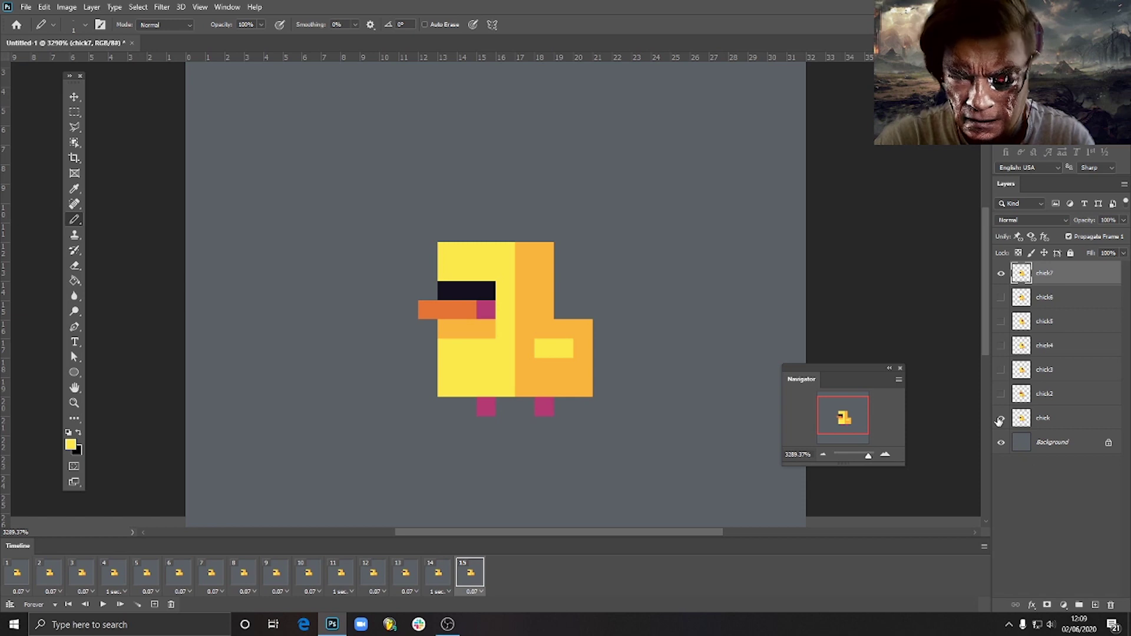
Hide chick7 in frame 14 and return to frame 15.
left_click(440, 577)
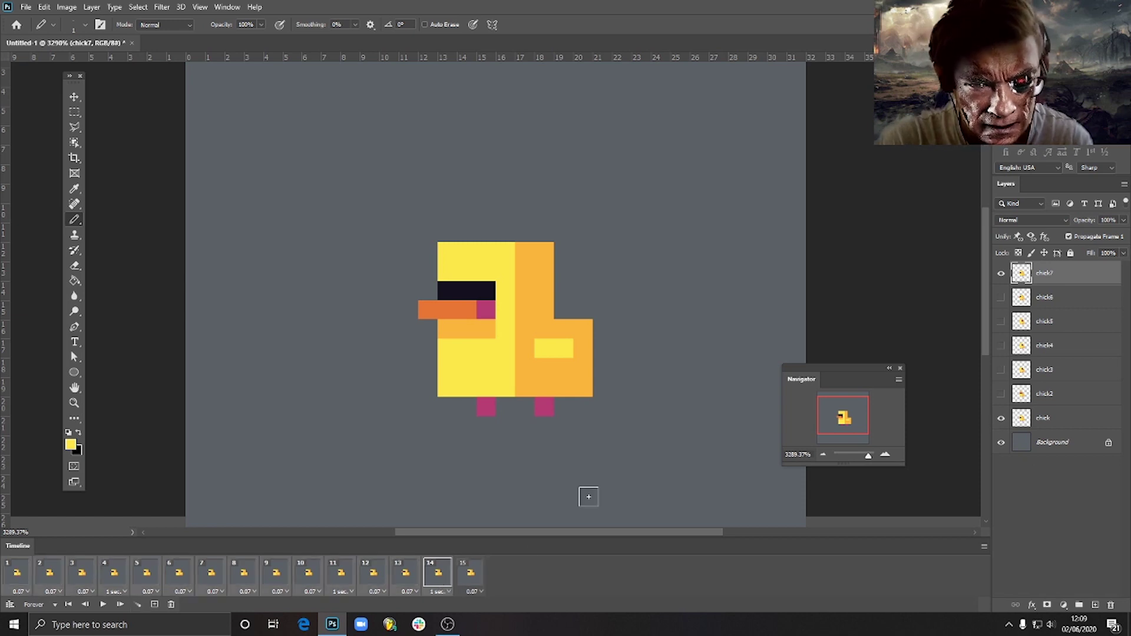
left_click(1003, 274)
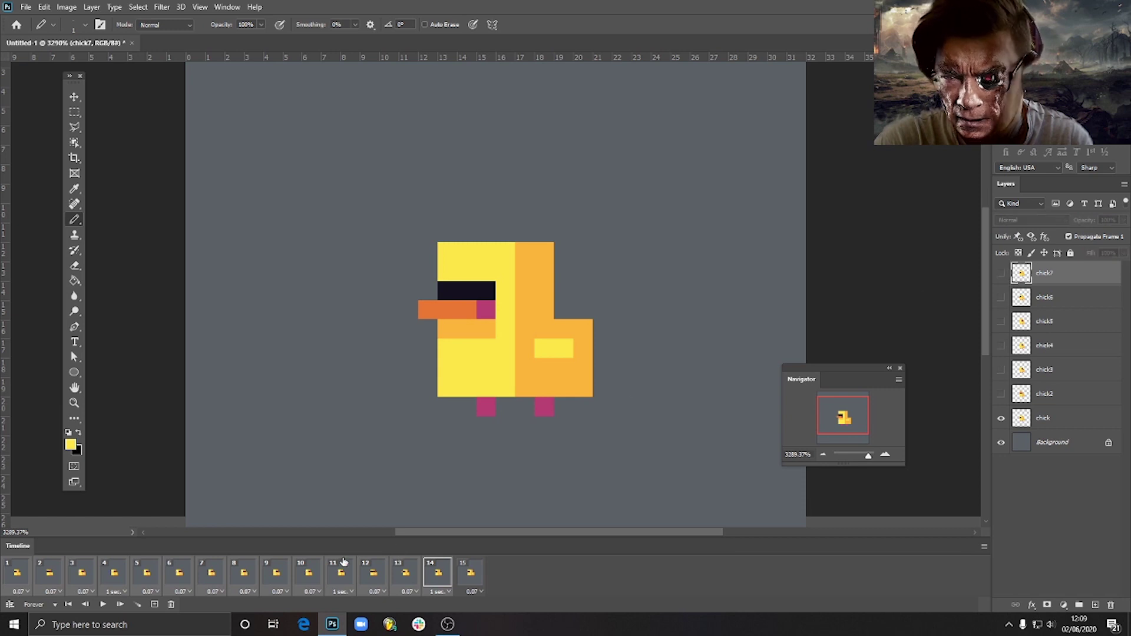
left_click(467, 578)
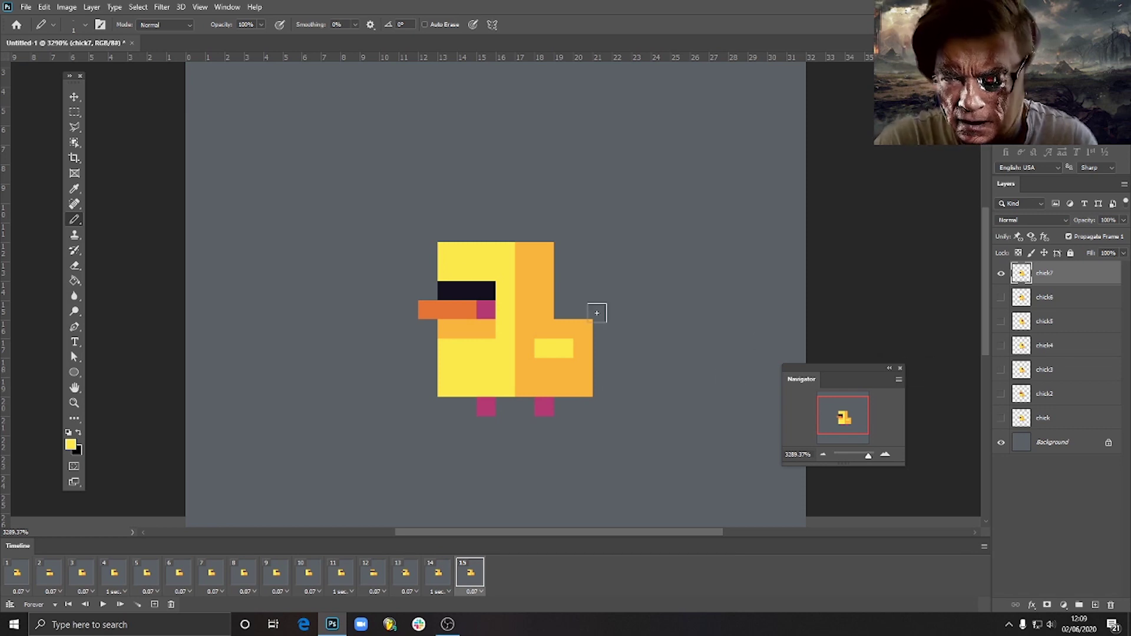
Paint two stacked reference pixels in the empty area left of the chick, one in beak orange and one in the dark eye colour.
left_click(73, 115)
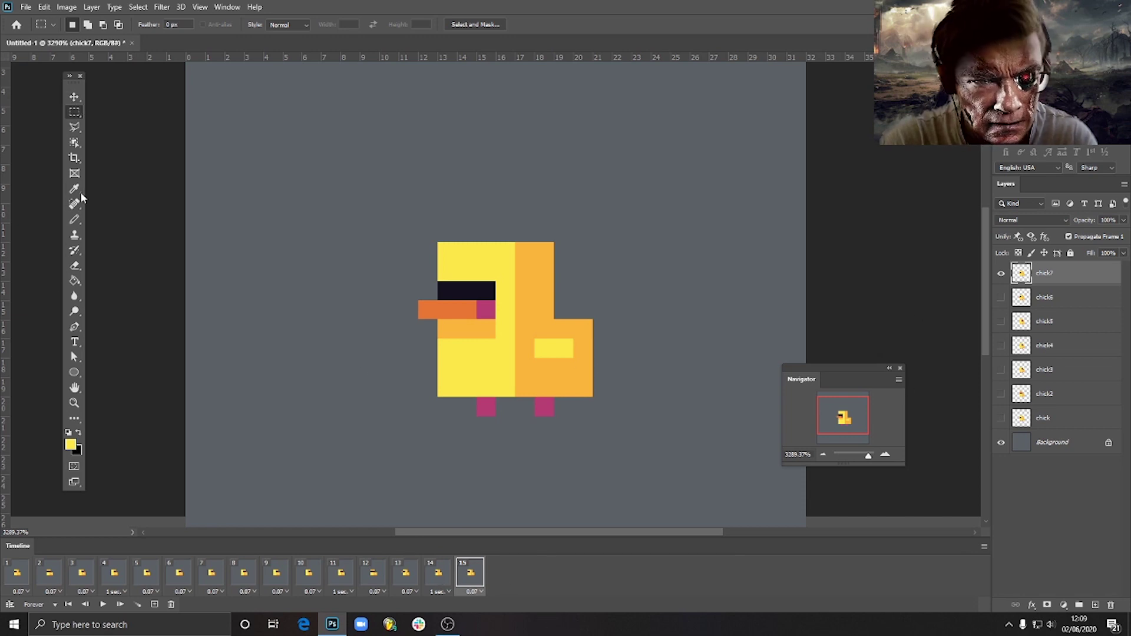
left_click(74, 220)
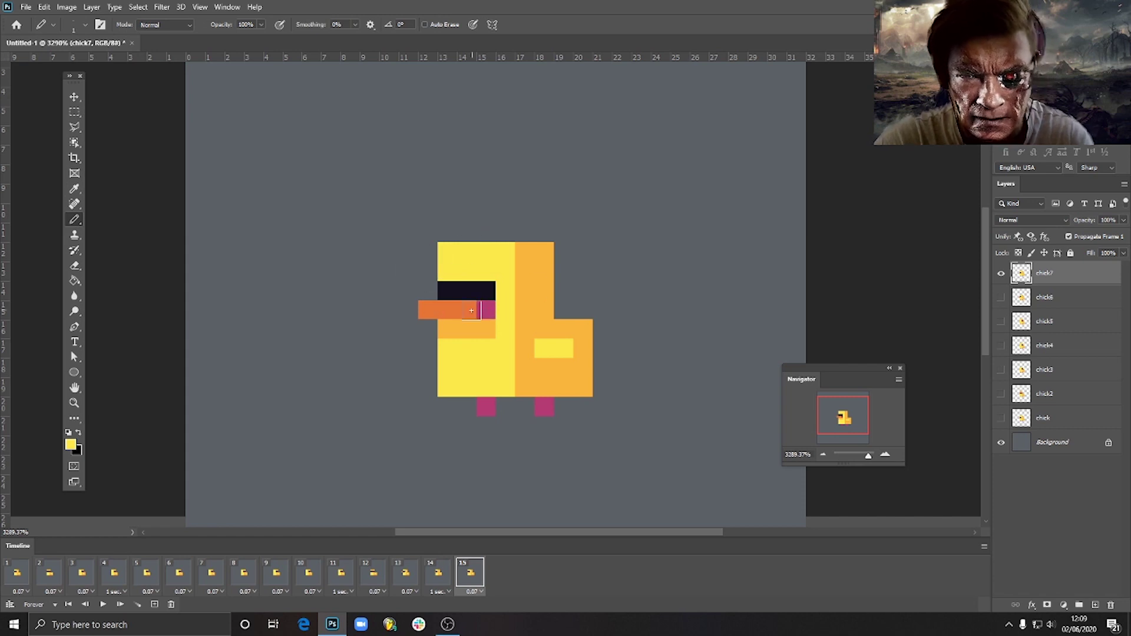
left_click(428, 305, "alt")
left_click(276, 289)
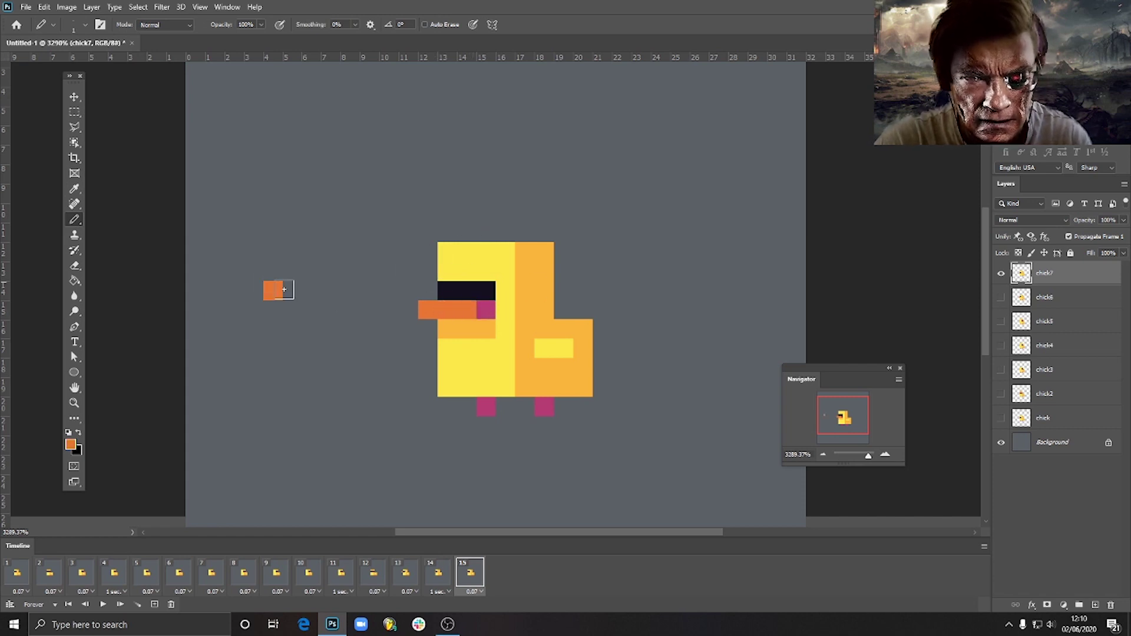
left_click(454, 284, "alt")
left_click(273, 271)
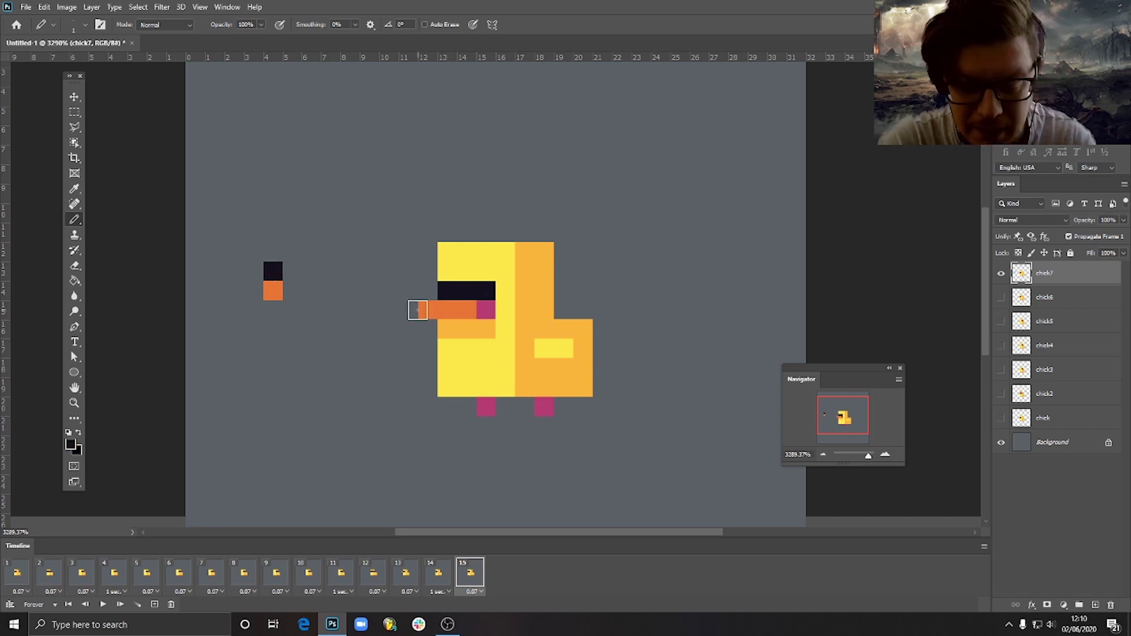
Erase the chick's head on chick7, cover the throat shadow with body yellow and extend the body two pixels to the left.
key("e")
mouse_move(422, 310)
left_mouse_down()
mouse_move(540, 311)
mouse_move(374, 279)
mouse_move(538, 246)
mouse_move(540, 288)
left_mouse_up()
left_click(74, 219)
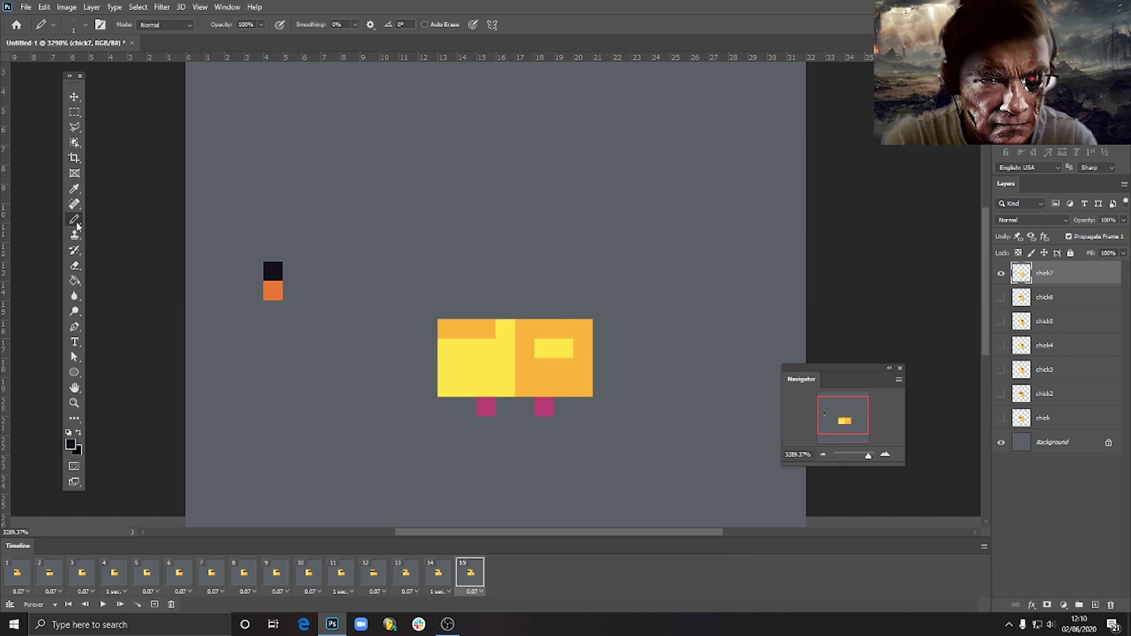
key("super")
key("super")
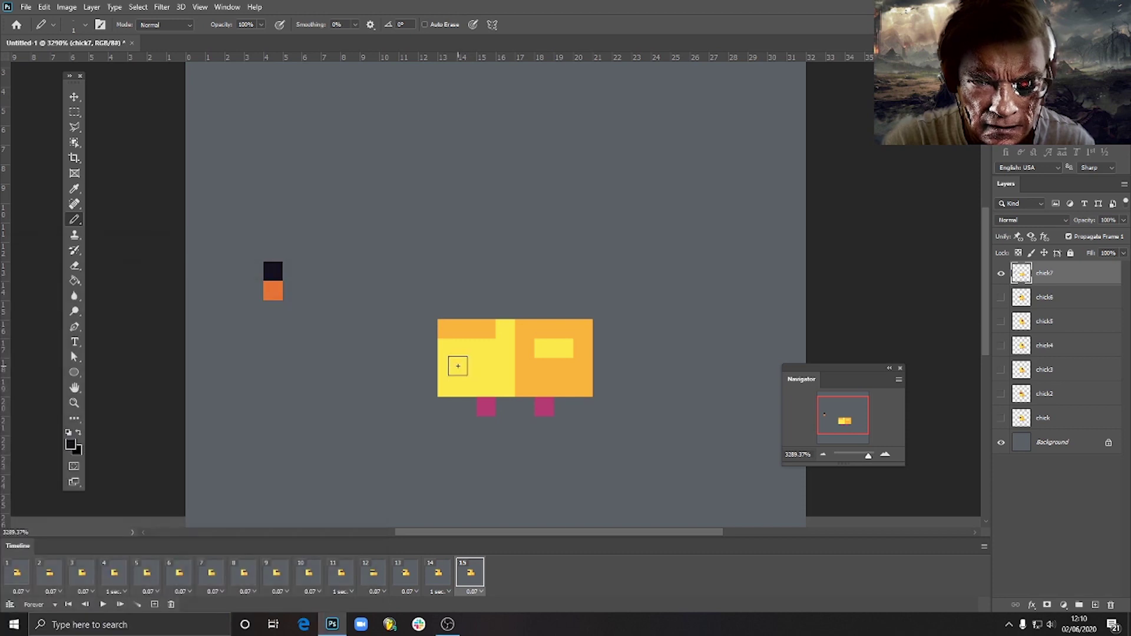
left_click(474, 366, "alt")
mouse_move(480, 329)
left_mouse_down()
mouse_move(403, 331)
mouse_move(404, 370)
mouse_move(419, 336)
left_mouse_up()
Paint a vertical two-pixel orange strip across the body's lower edge and a vertical two-pixel dark eye to its left.
left_click(277, 289, "alt")
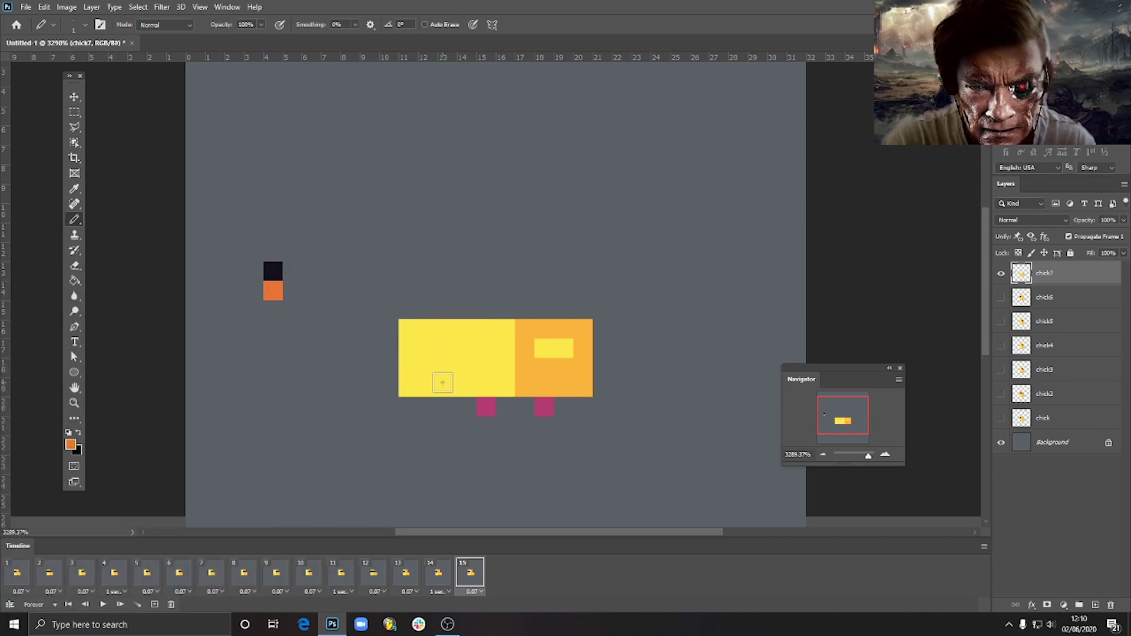
left_click_drag(448, 381, 447, 406)
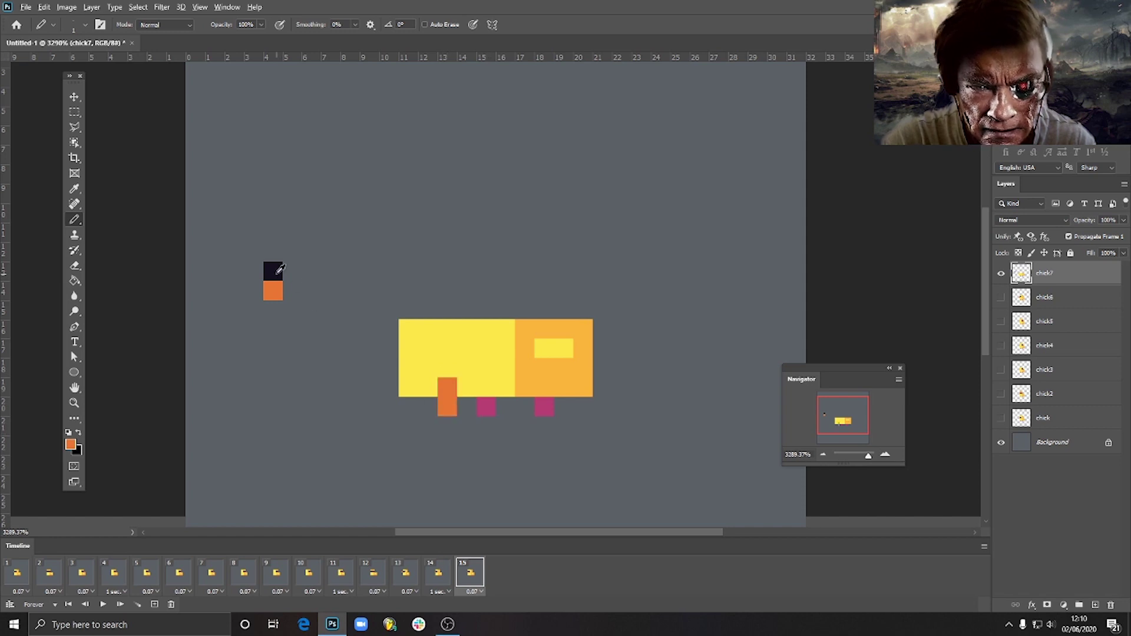
left_click(277, 271, "alt")
left_click(428, 387)
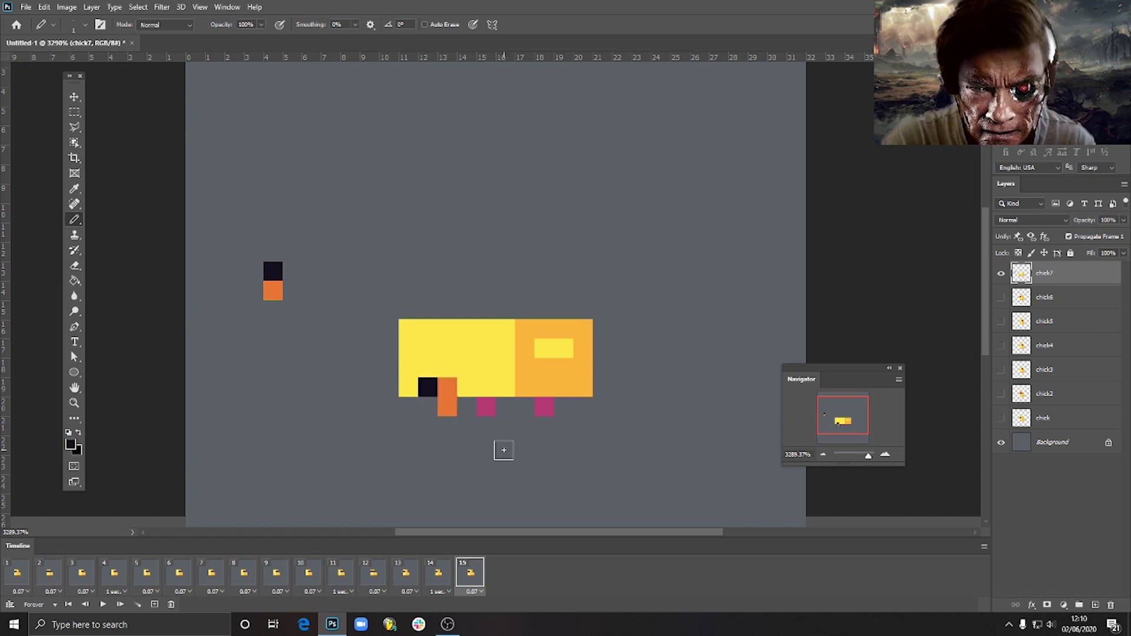
left_click(428, 367)
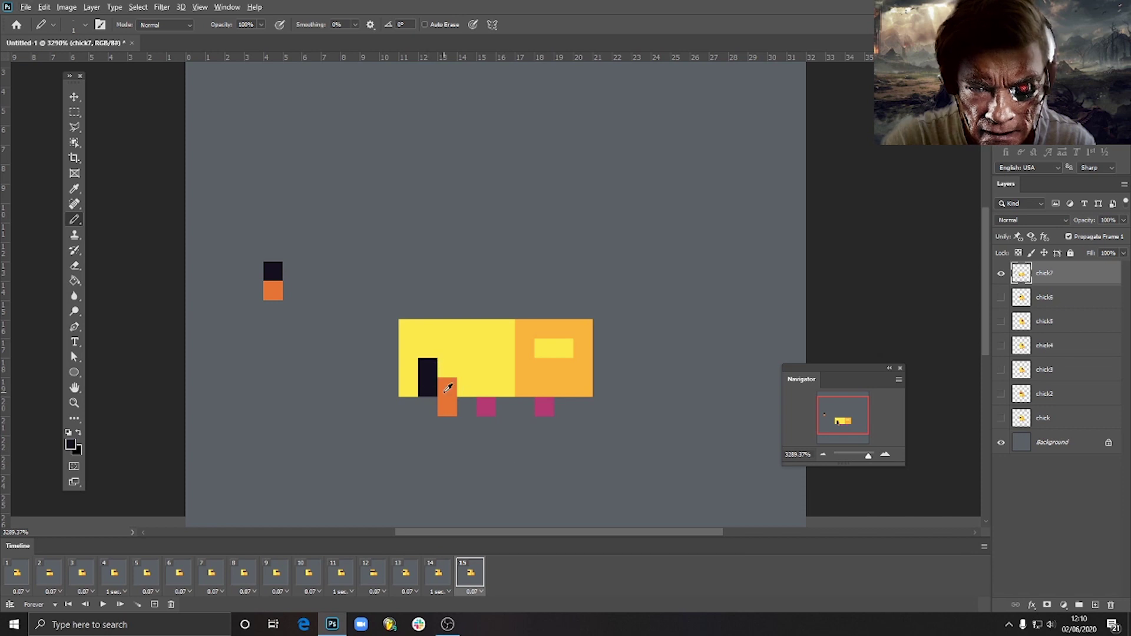
Recolour the two-pixel orange strip beside the eye with the pink of the feet.
left_click(447, 387, "alt")
left_click(486, 406, "alt")
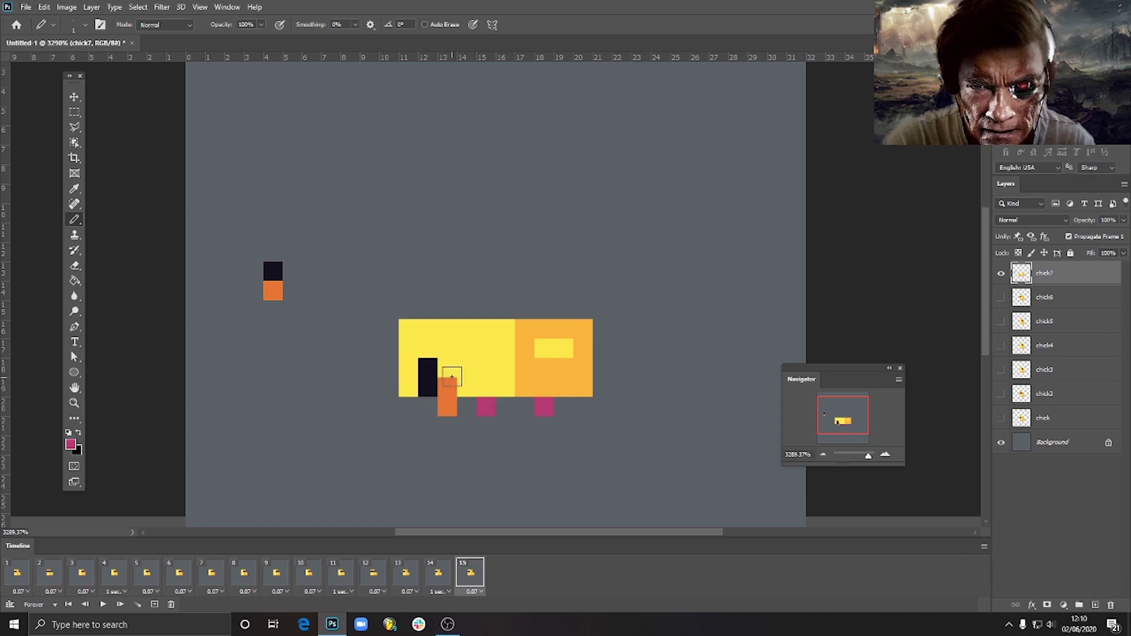
left_click_drag(451, 391, 448, 408)
Paint one beak-orange pixel above the pink strip and a vertical two-pixel light-orange shade to its right.
left_click(272, 289, "alt")
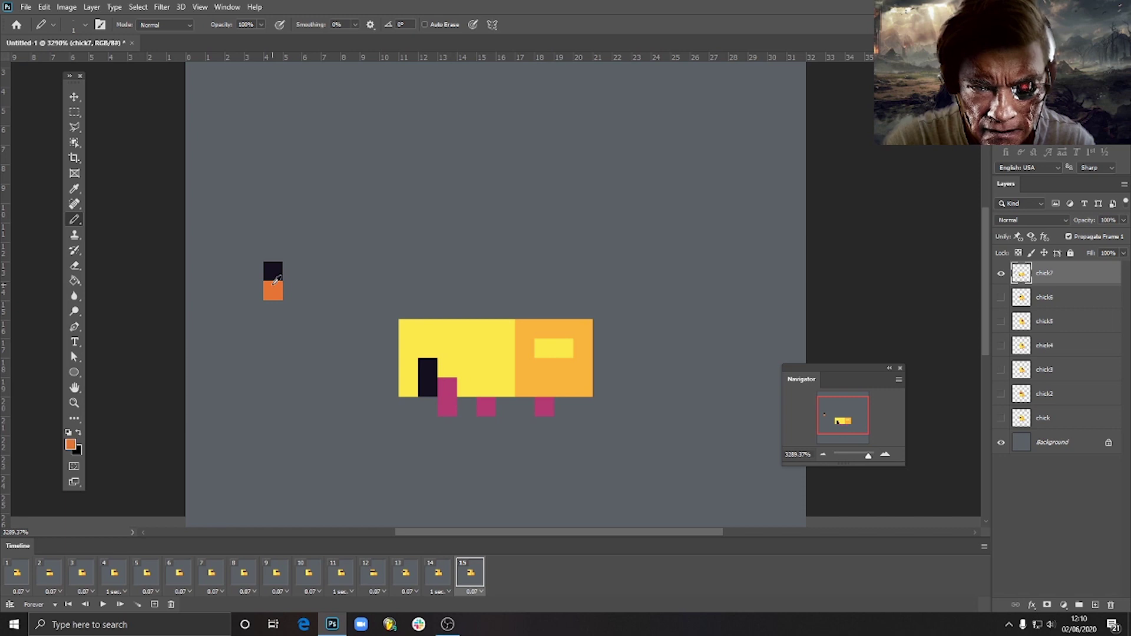
left_click(447, 370)
left_click(530, 369, "alt")
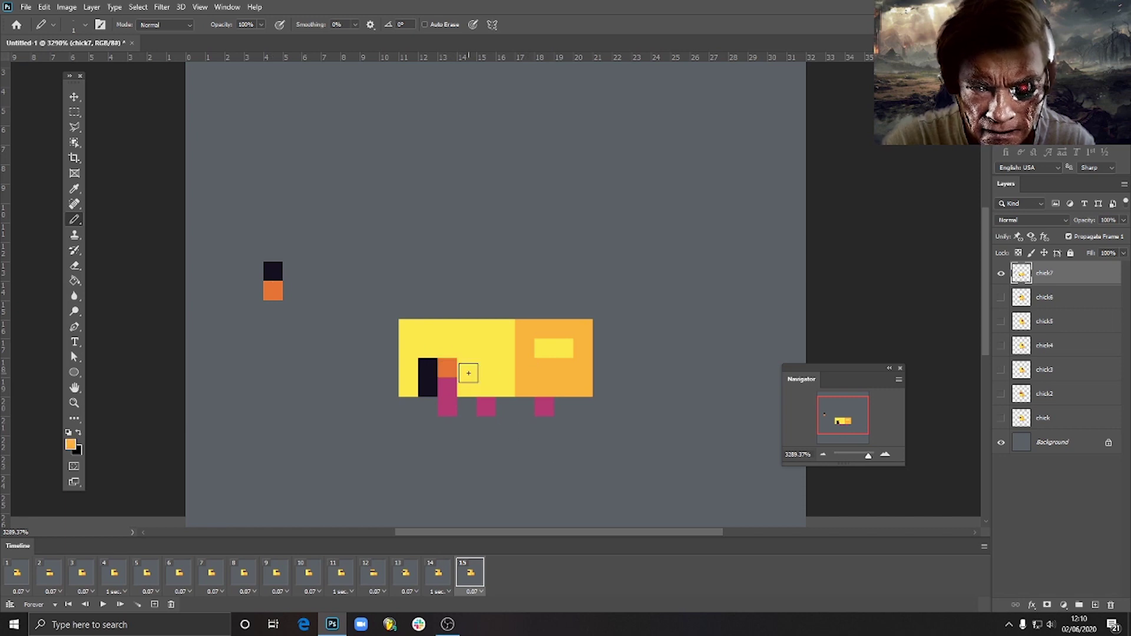
left_click_drag(468, 372, 468, 388)
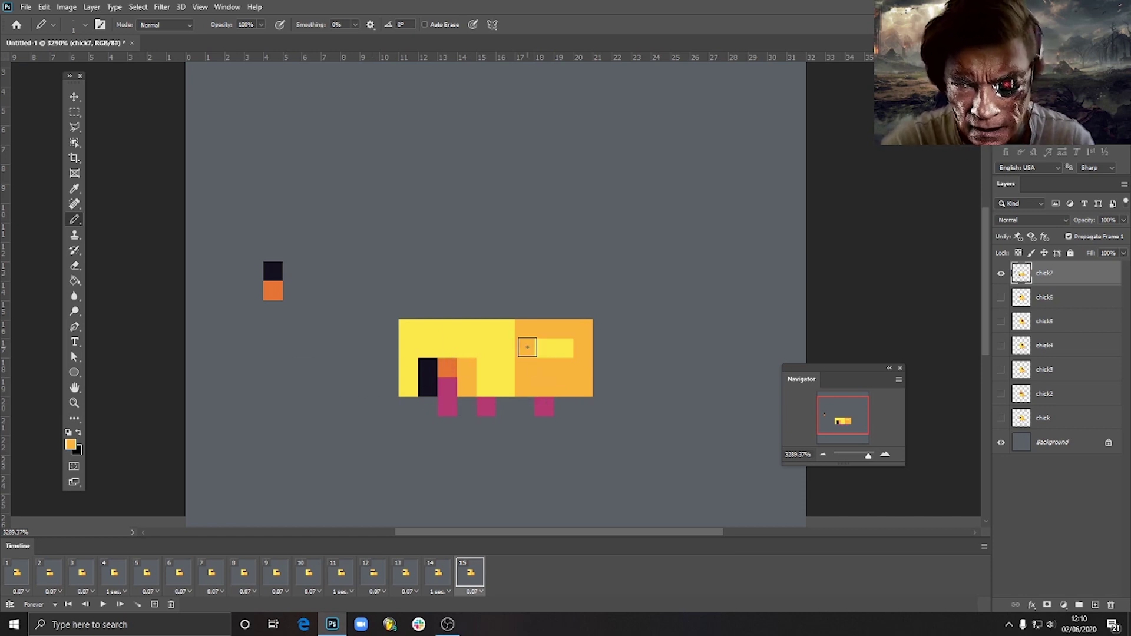
Erase the dark and orange reference pixels left of the chick.
key("e")
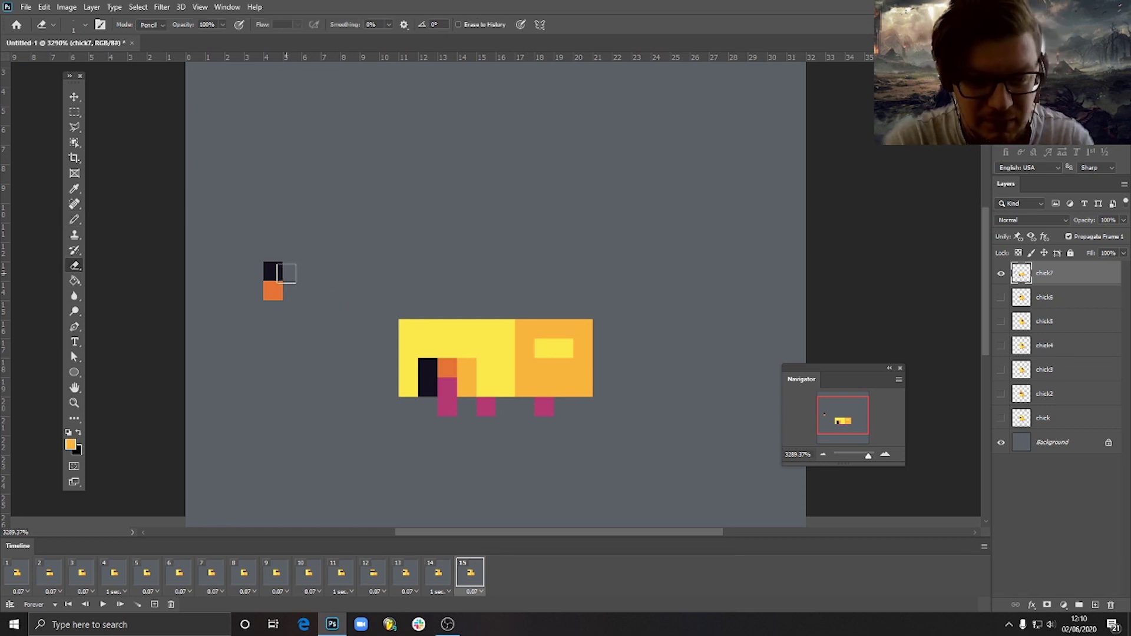
left_click(273, 271)
left_click(273, 291)
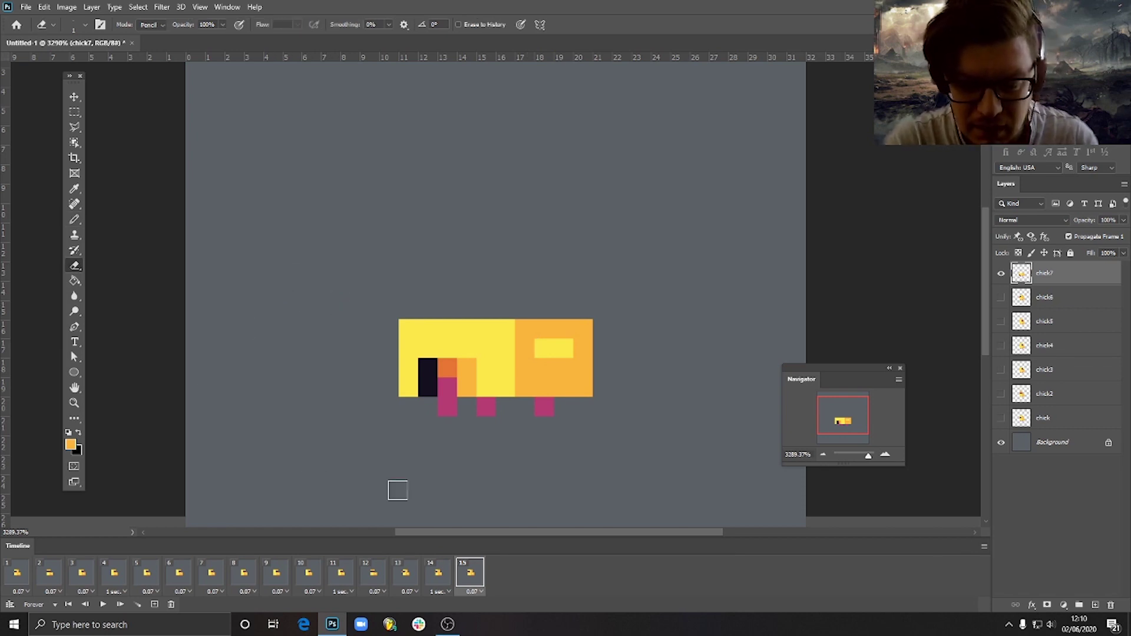
Switch back and forth between frames 14 and 15 to compare the upright chick with the lowered-head pose.
left_click(446, 580)
left_click(466, 583)
left_click(446, 580)
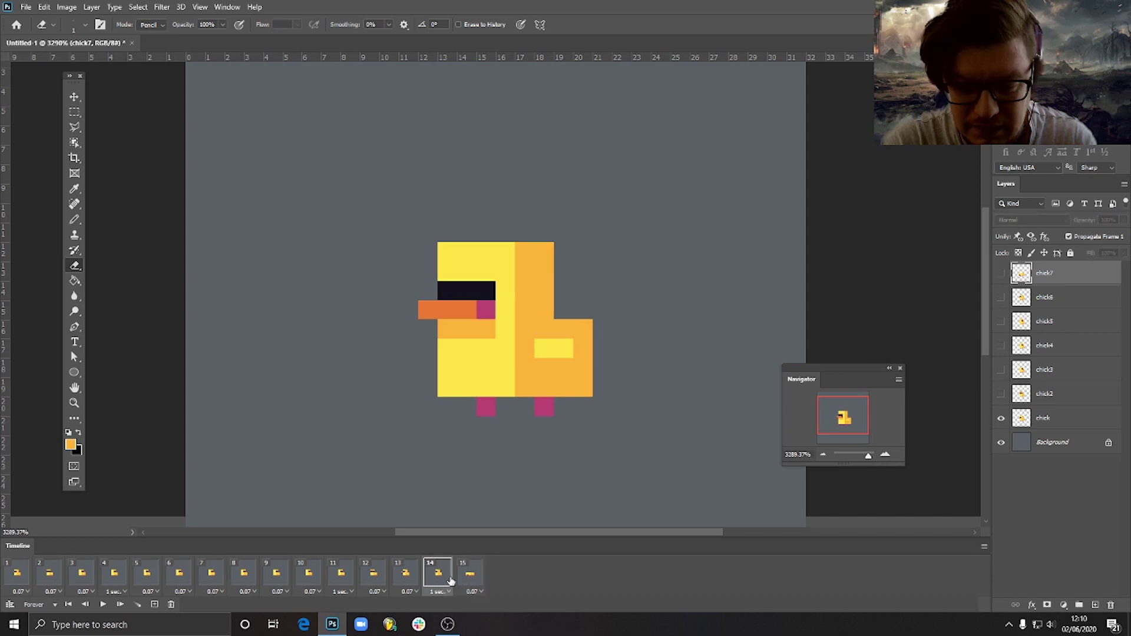
left_click(469, 582)
left_click(444, 580)
left_click(468, 583)
left_click(446, 581)
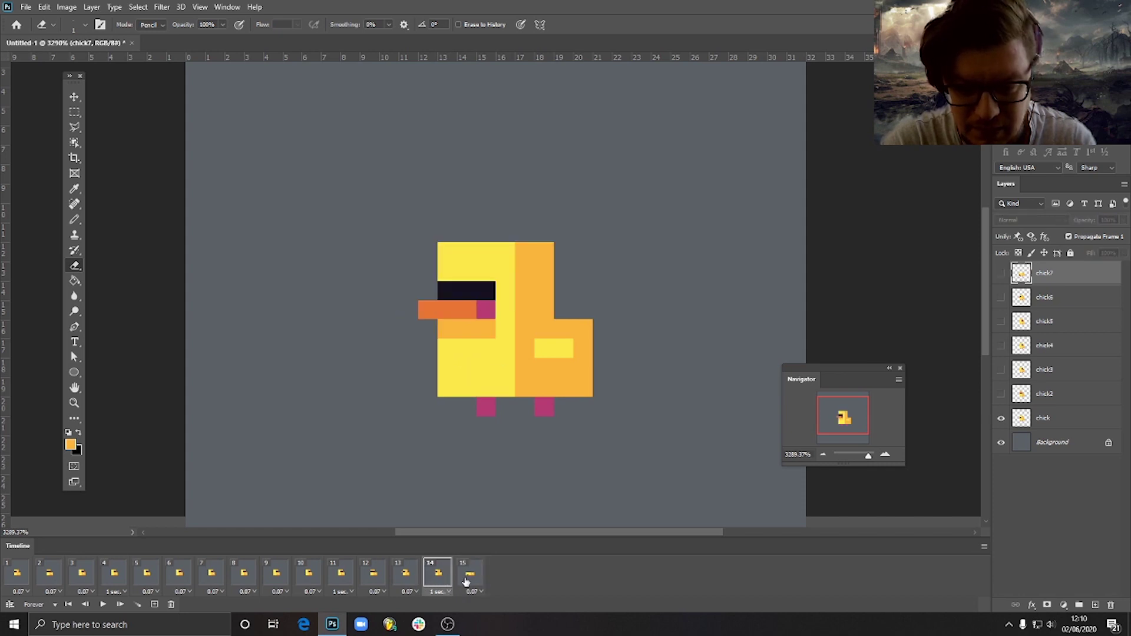
left_click(468, 582)
left_click(444, 581)
left_click(468, 582)
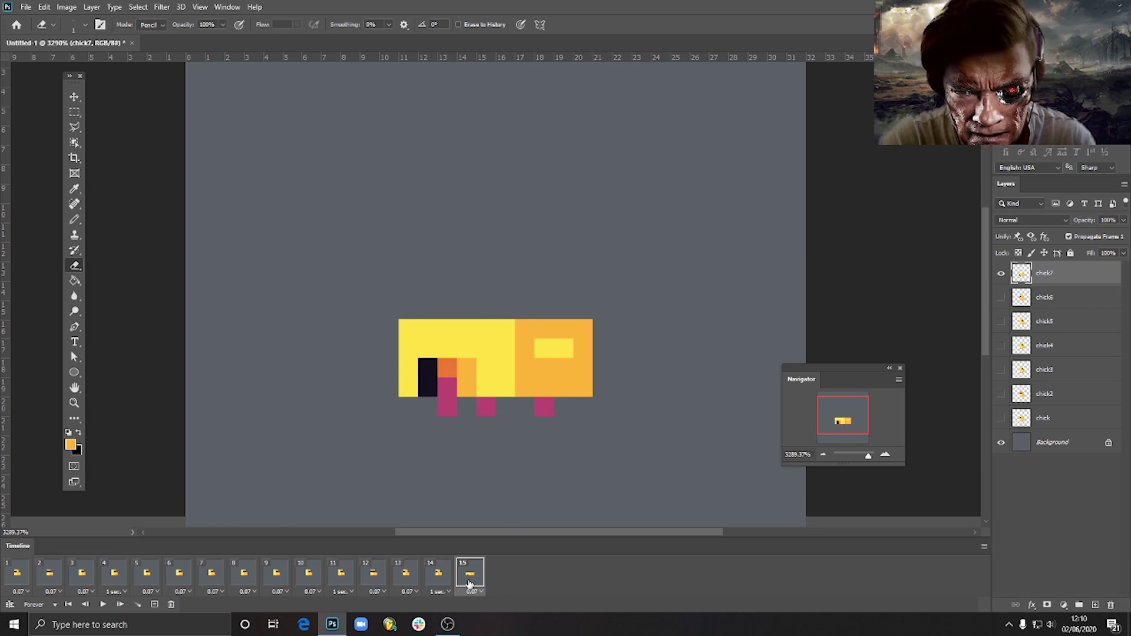
Copy frame 15 as frame 16 and duplicate the chick7 layer as chick8.
left_click(154, 605)
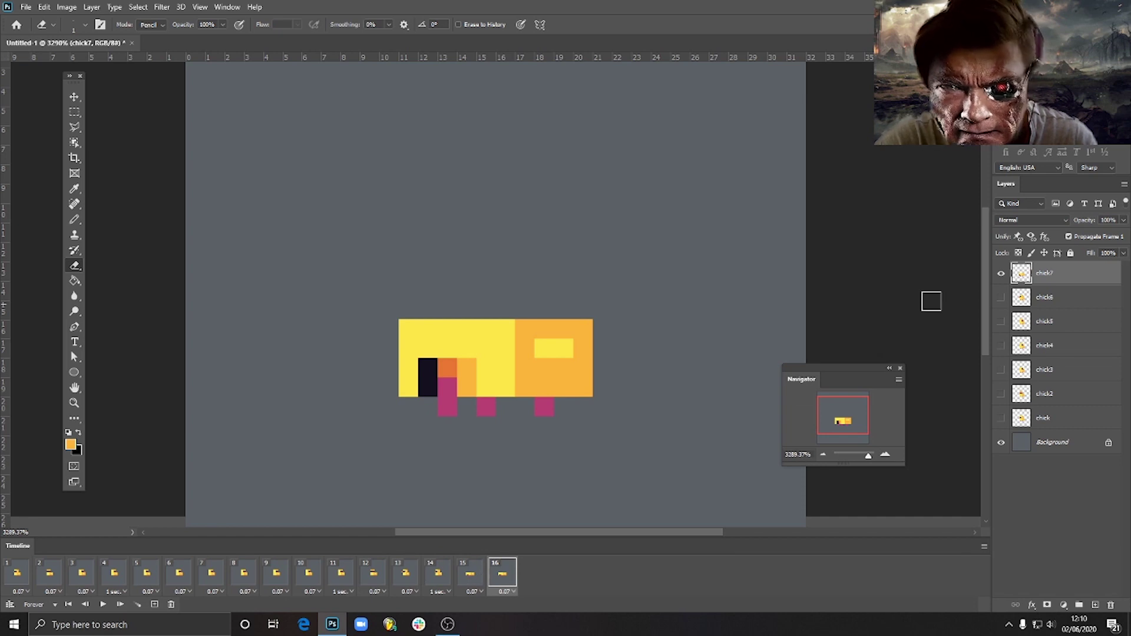
right_click(1060, 273)
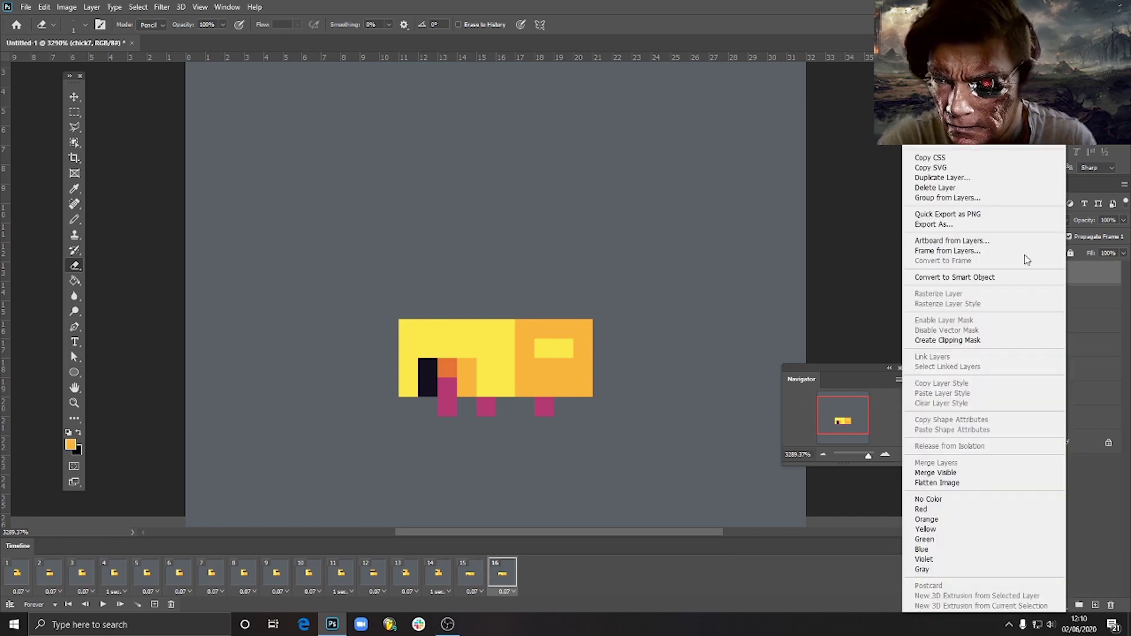
left_click(967, 177)
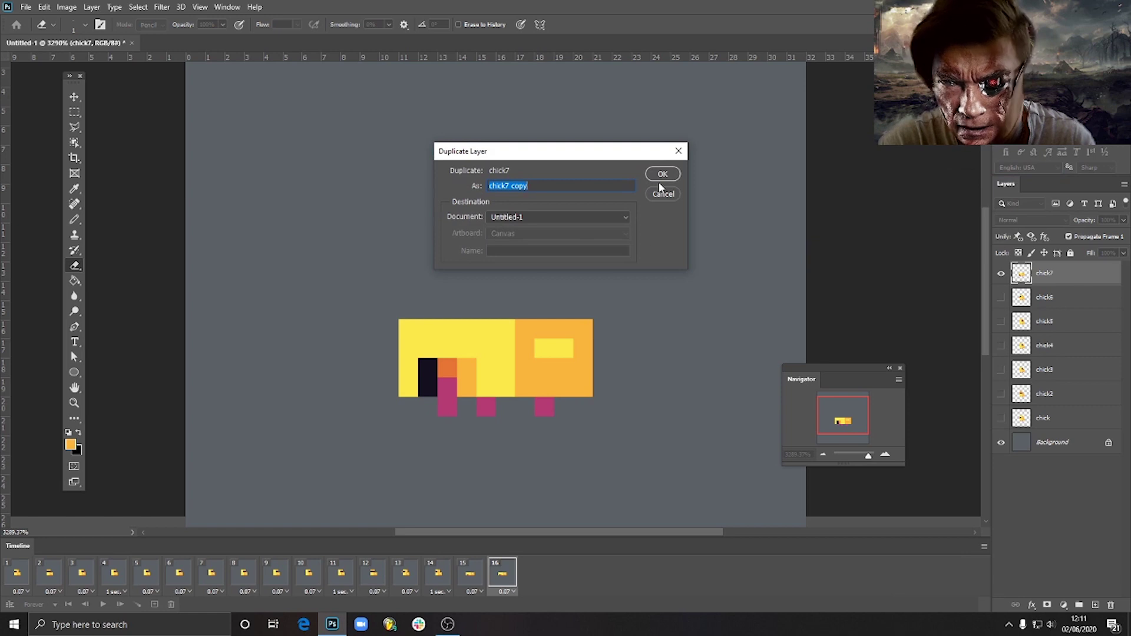
double_click(517, 186)
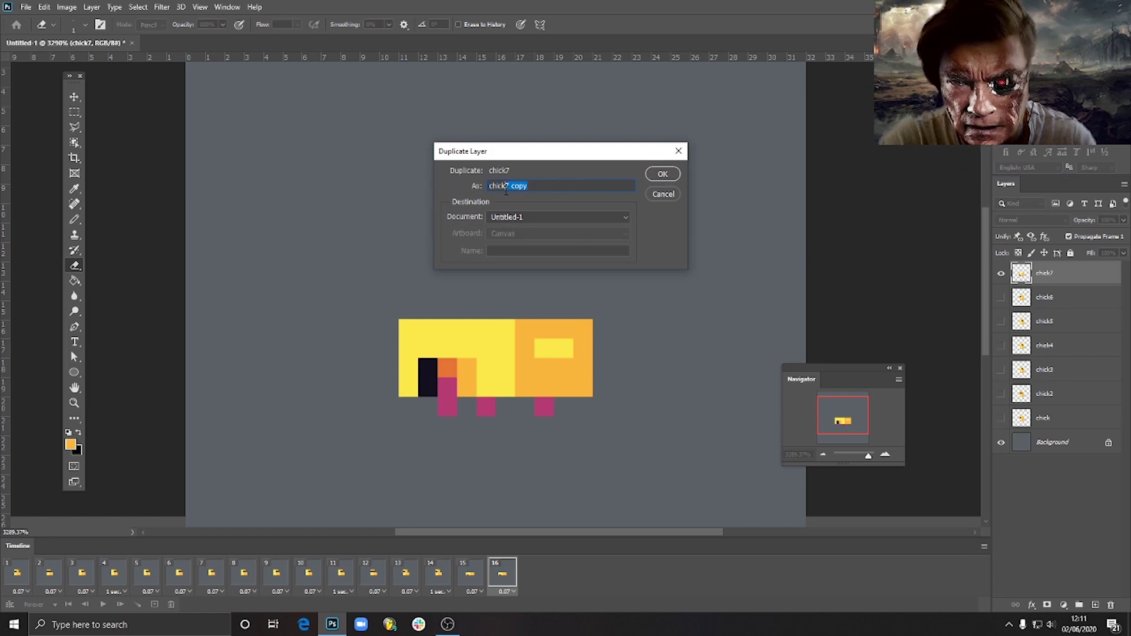
key("BackSpace")
key("BackSpace")
key("BackSpace")
type("8")
left_click(675, 172)
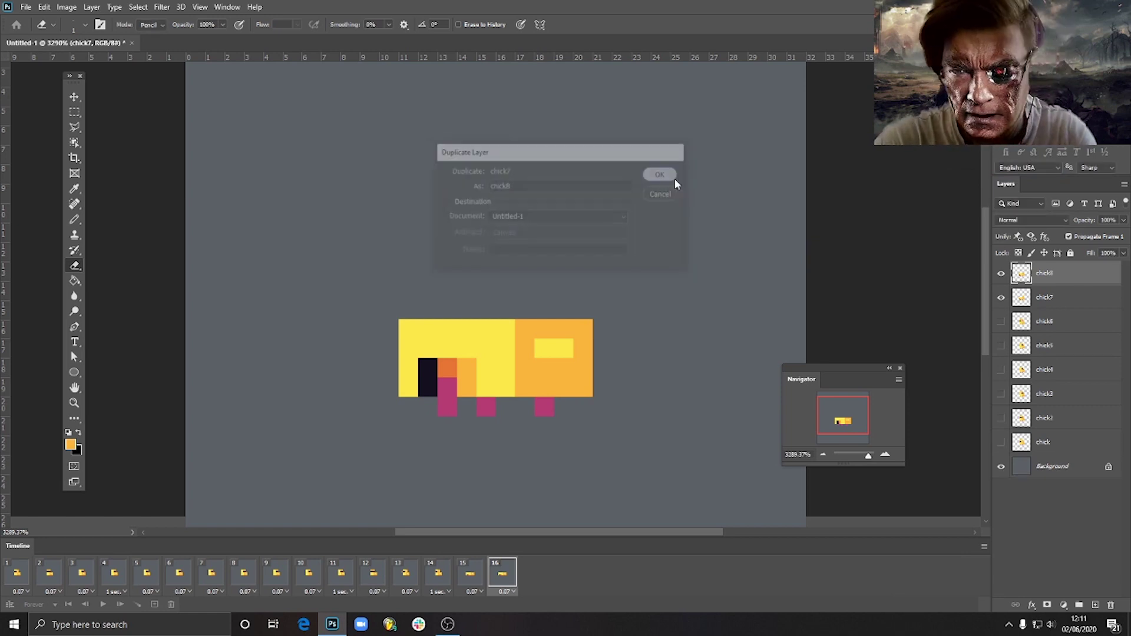
Hide the chick7 layer in frame 16 and the chick8 layer in frame 15, and check both against frame 14.
left_click(1000, 302)
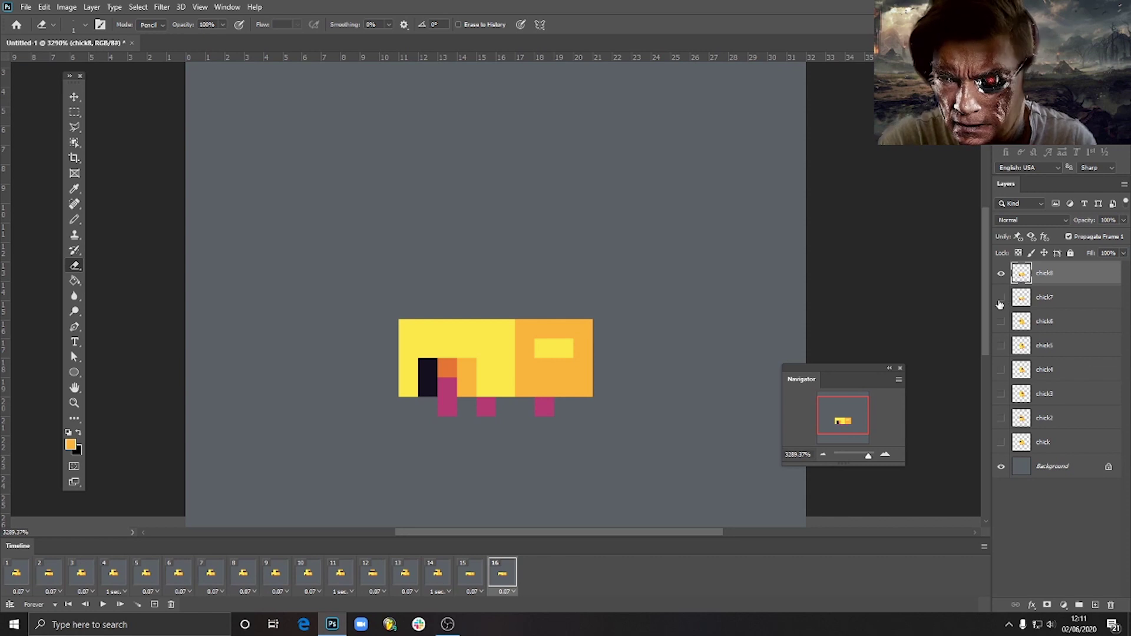
left_click(463, 580)
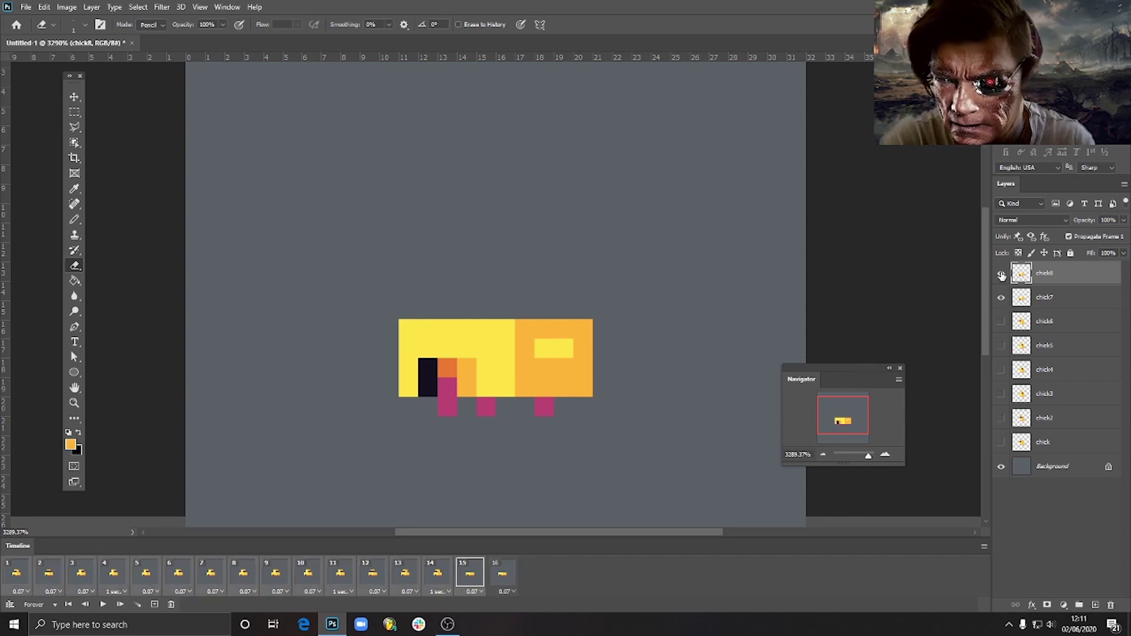
left_click(1001, 273)
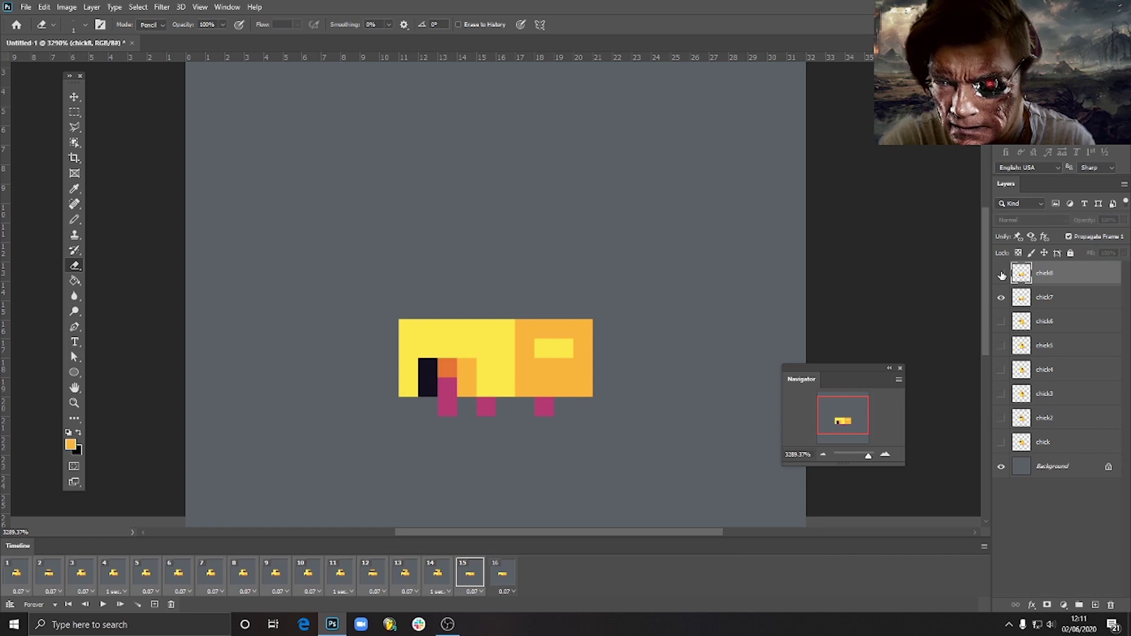
left_click(494, 580)
left_click(471, 578)
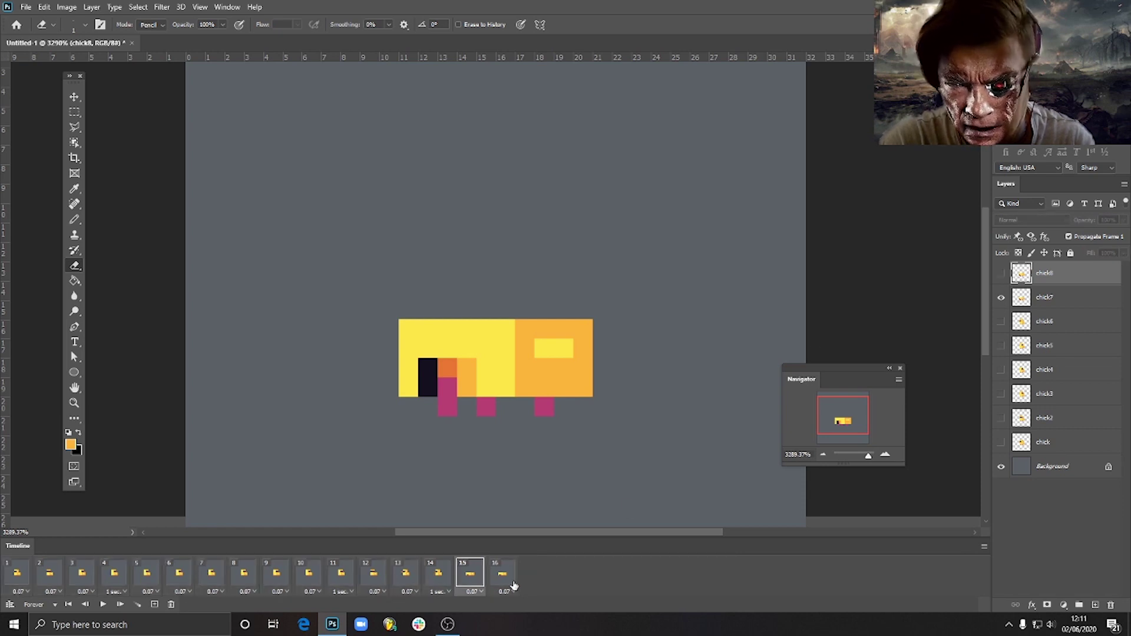
left_click(502, 578)
left_click(439, 577)
left_click(475, 580)
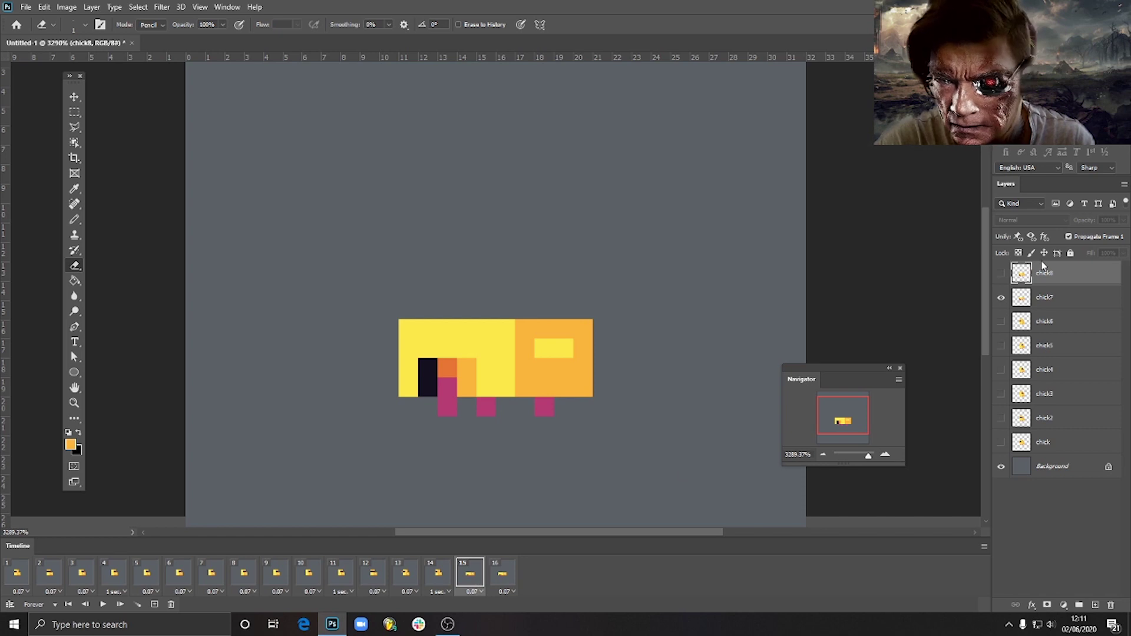
On chick7 in frame 15, extend the dark, pink and light-orange pixel strips up to the head's top edge and compare neighbouring frames.
left_click(1074, 302)
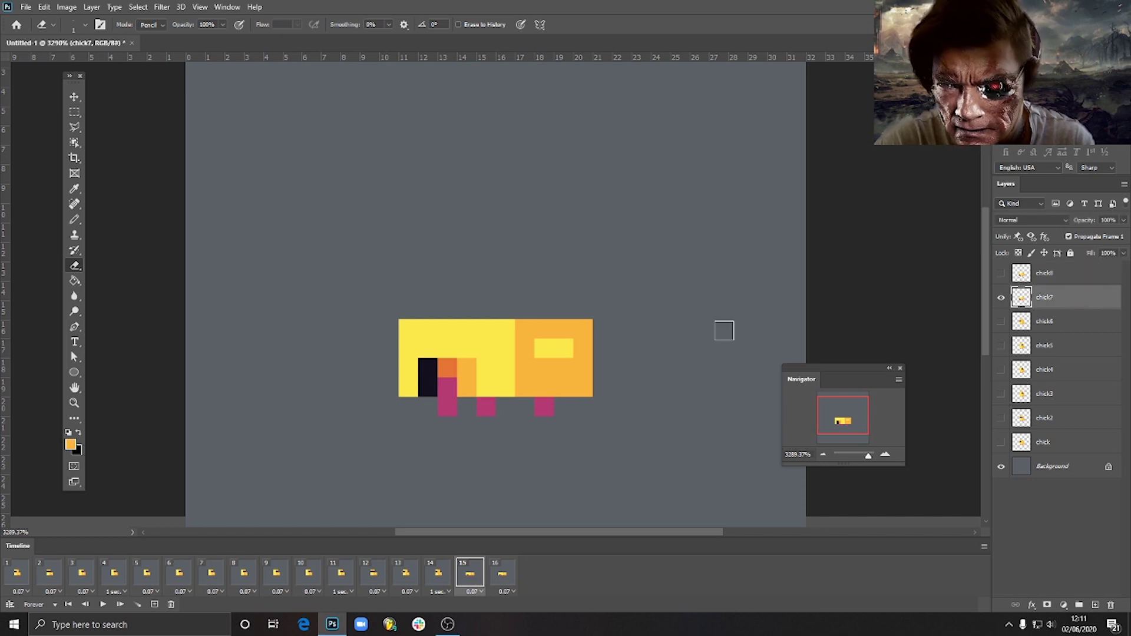
left_click(74, 218)
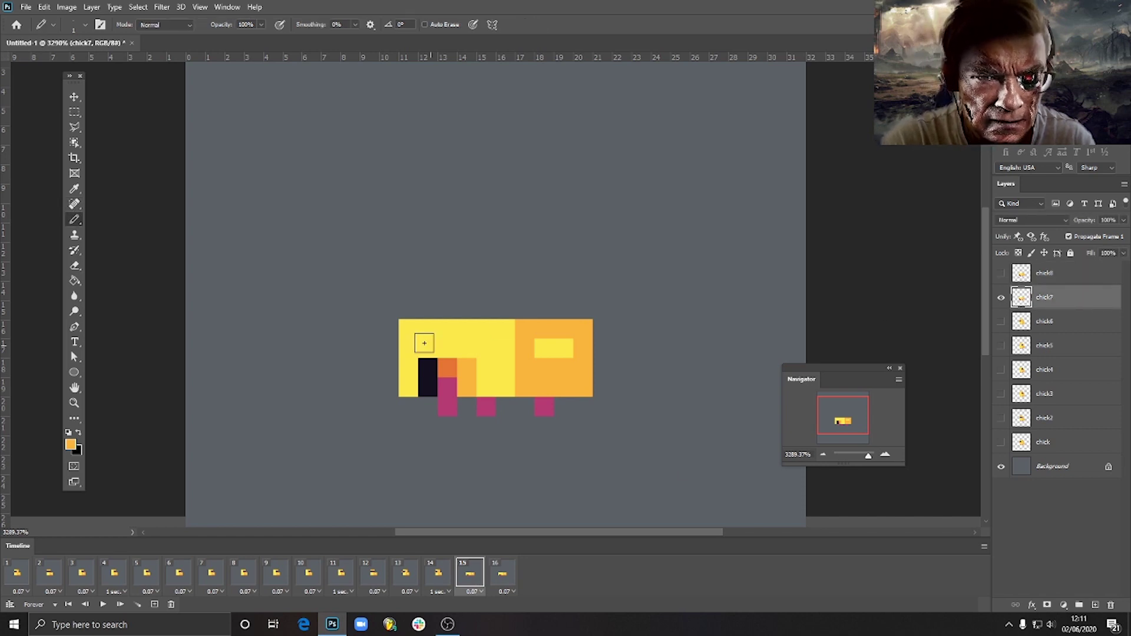
left_click(428, 373, "alt")
mouse_move(430, 329)
left_mouse_down()
mouse_move(430, 364)
mouse_move(448, 332)
mouse_move(448, 384)
left_mouse_up()
left_click(448, 393, "alt")
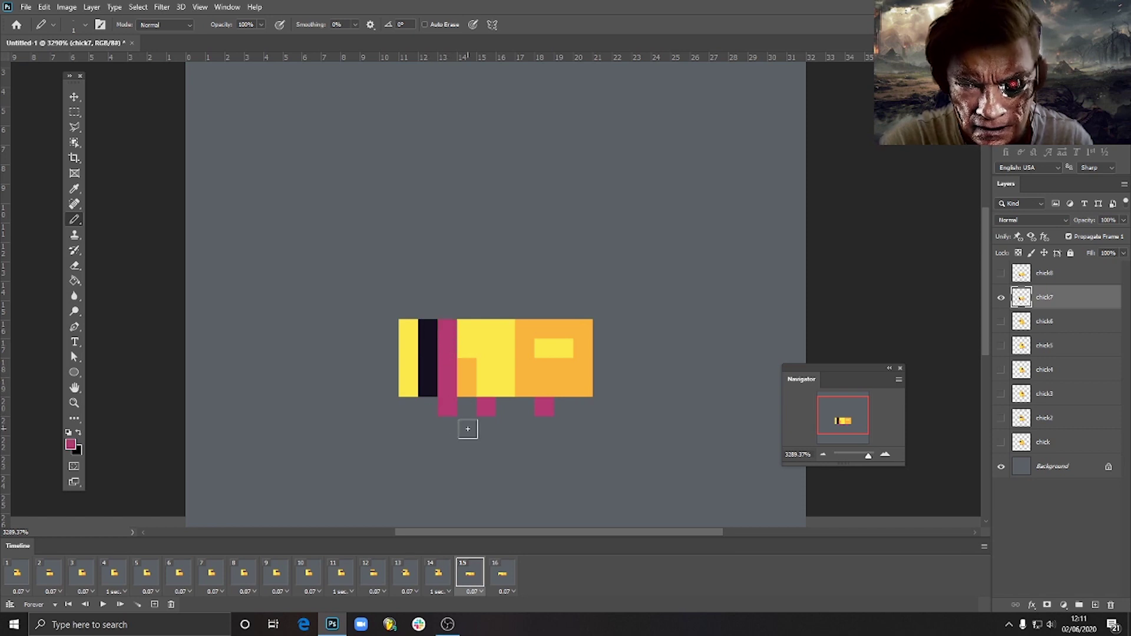
left_click(467, 382, "alt")
left_click_drag(467, 328, 466, 387)
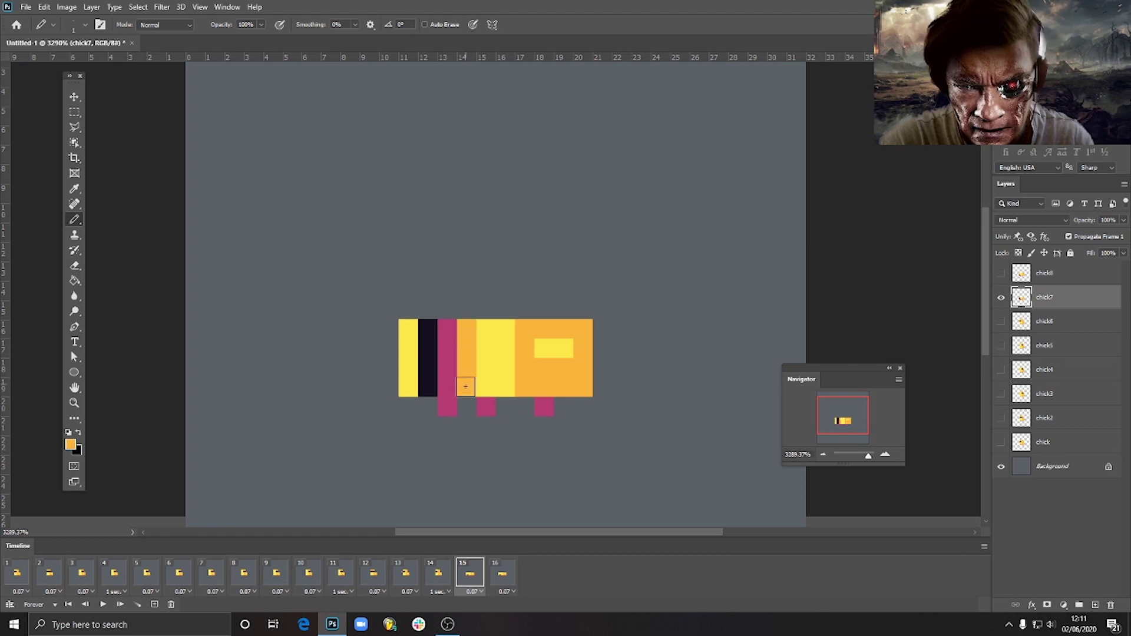
left_click(437, 580)
left_click(470, 575)
left_click(501, 572)
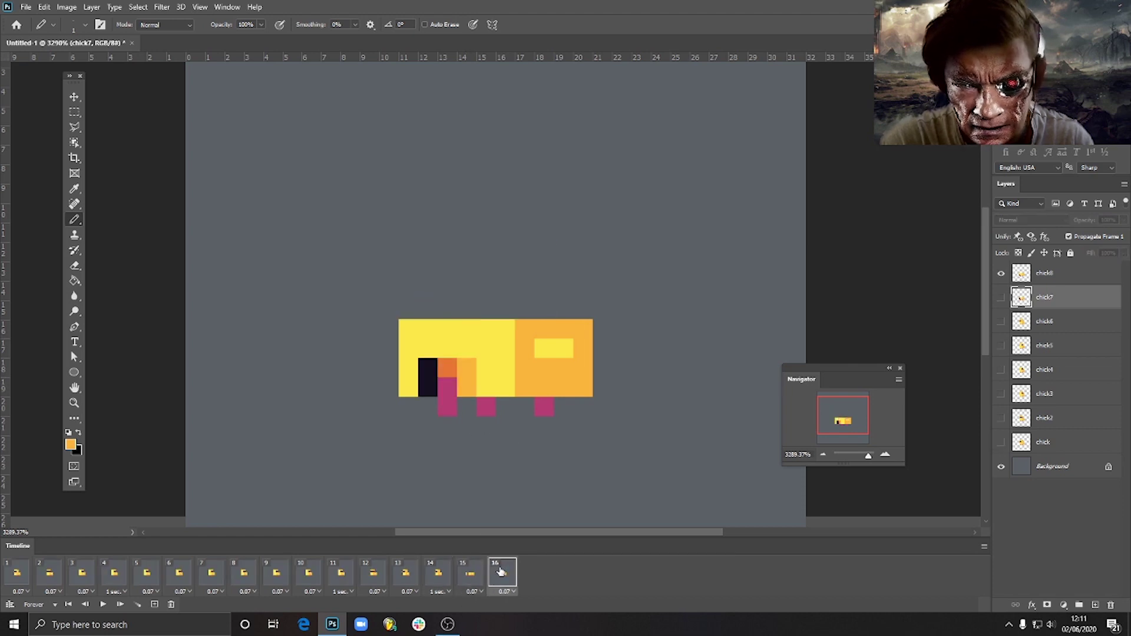
left_click(439, 576)
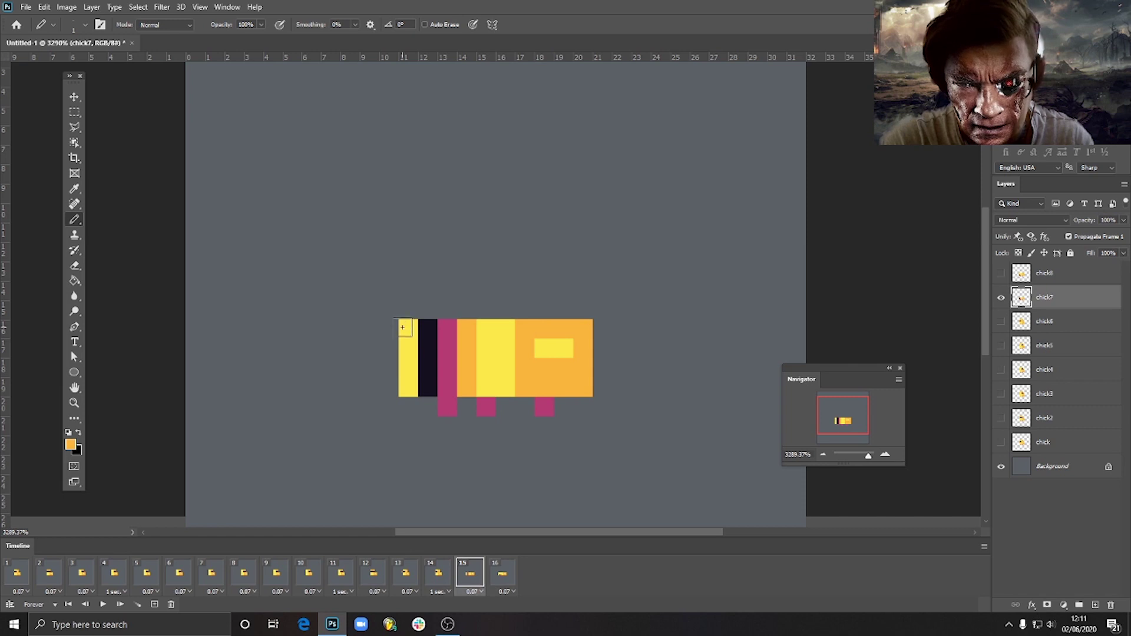
Add a six-pixel yellow row on top of the head and continue the light-orange, pink and dark stripes into it.
left_click(403, 328, "alt")
left_click_drag(410, 309, 506, 307)
left_click(466, 331, "alt")
left_click(466, 310)
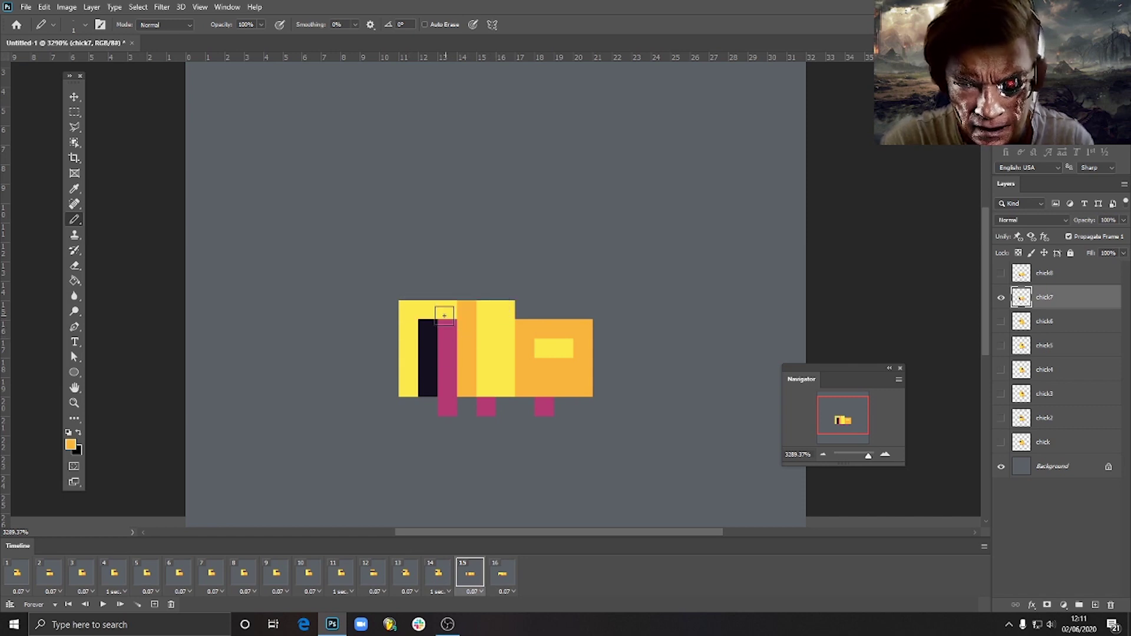
left_click(445, 331, "alt")
left_click(446, 309)
left_click(428, 331, "alt")
left_click(428, 310)
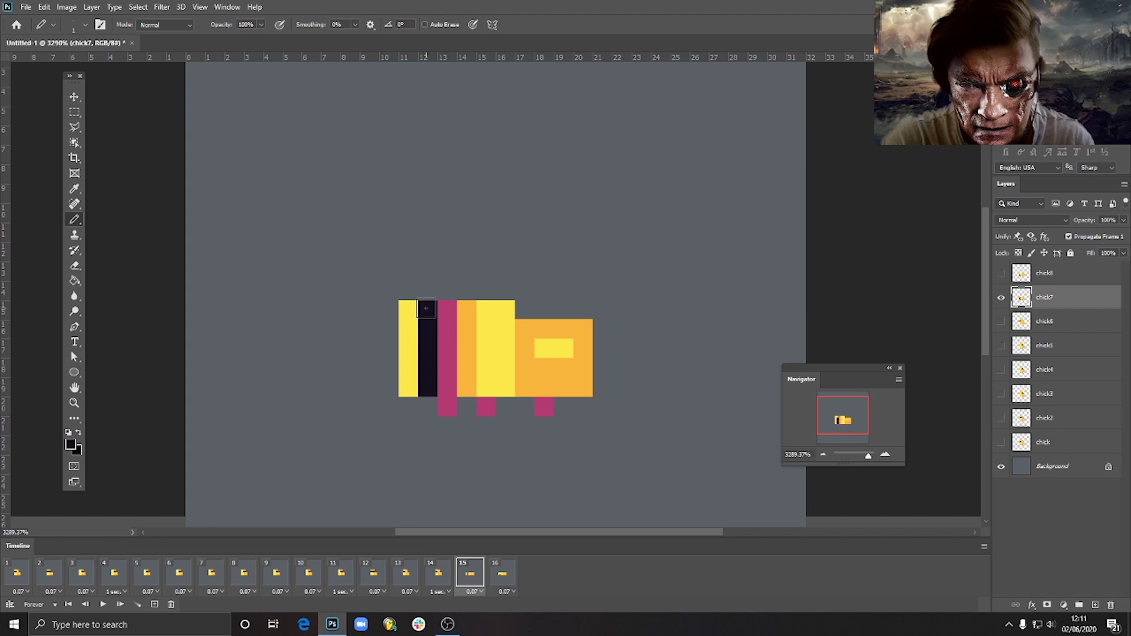
Erase the rightmost pixel of the head's new top row and compare frame 15 with frames 14 and 16.
key("e")
left_click(506, 310)
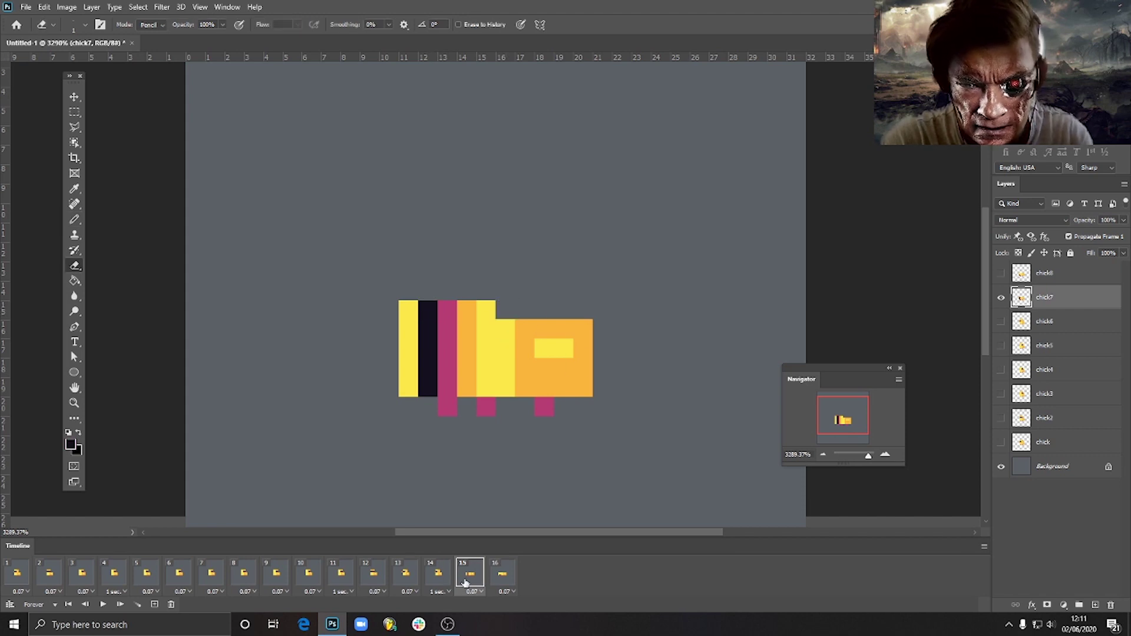
left_click(502, 574)
left_click(443, 574)
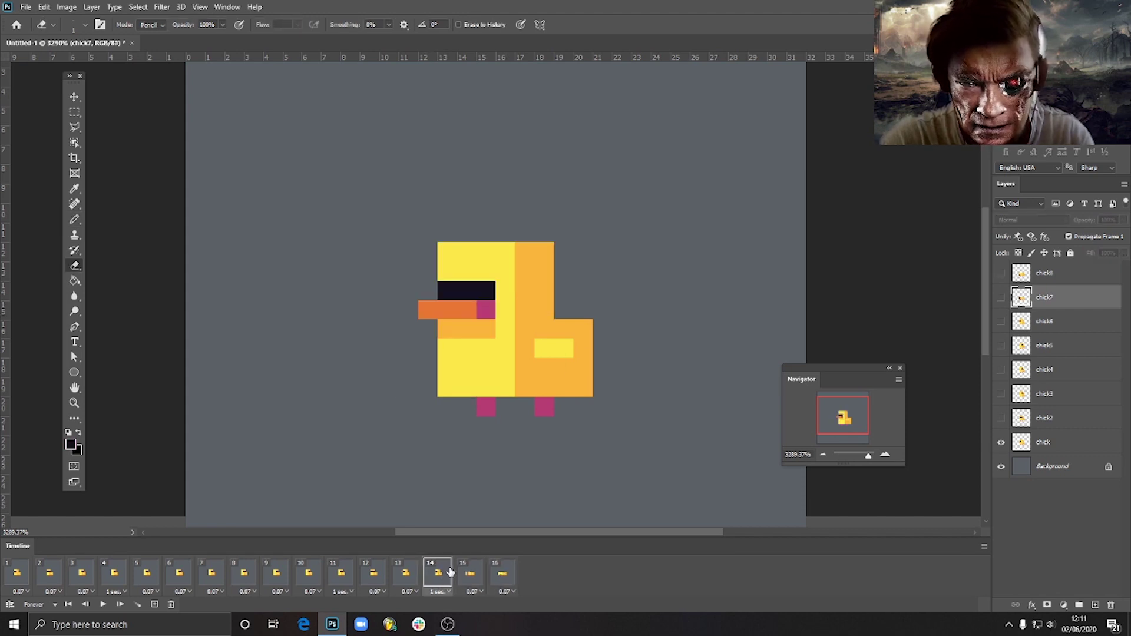
left_click(472, 570)
left_click(510, 575)
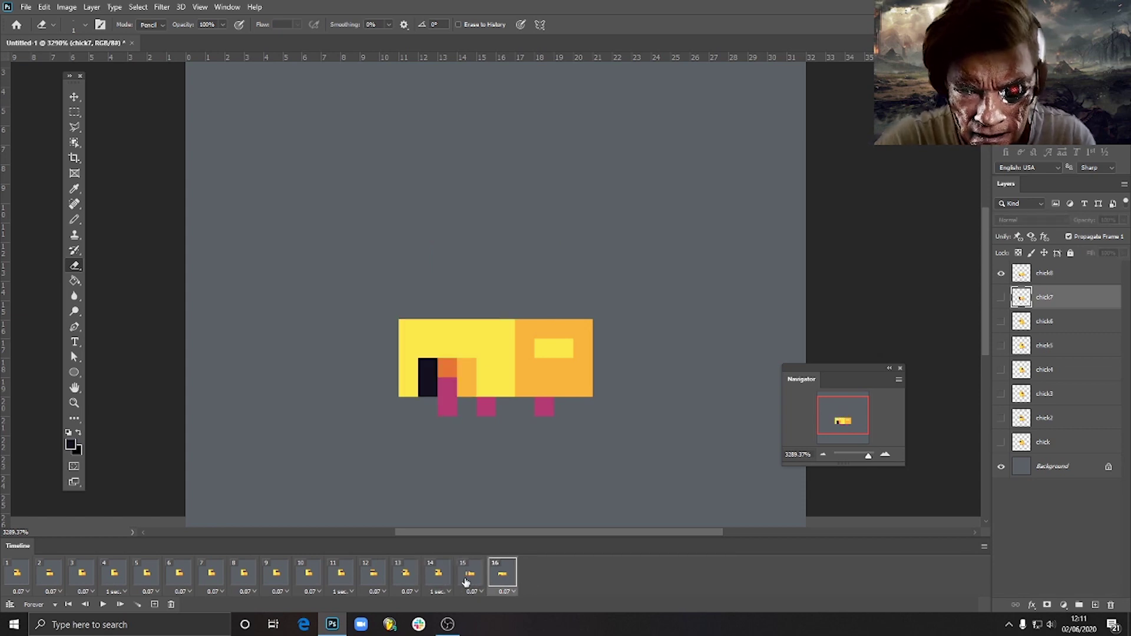
left_click(439, 578)
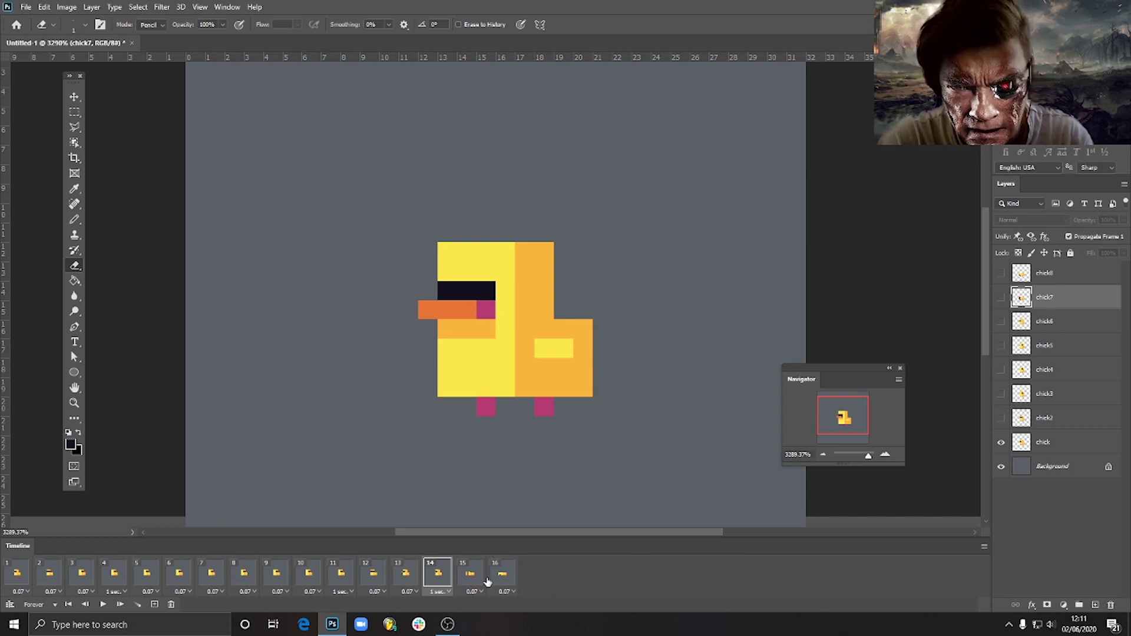
Duplicate the upright chick in frame 1 and move the copy to the end of the timeline as frame 17.
left_click(15, 575)
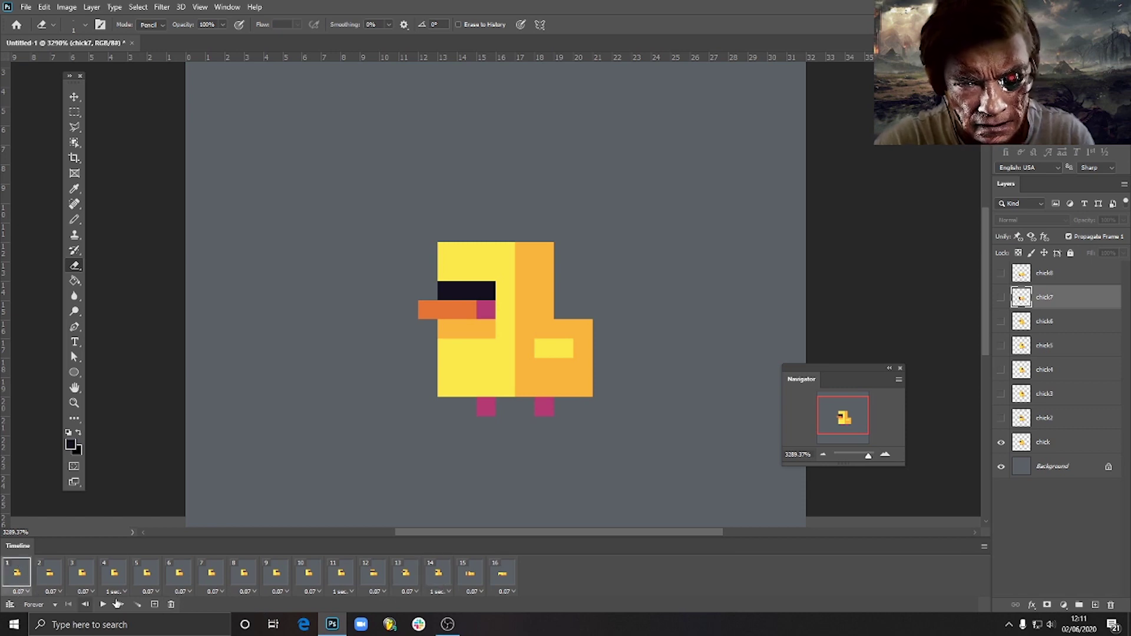
left_click(155, 604)
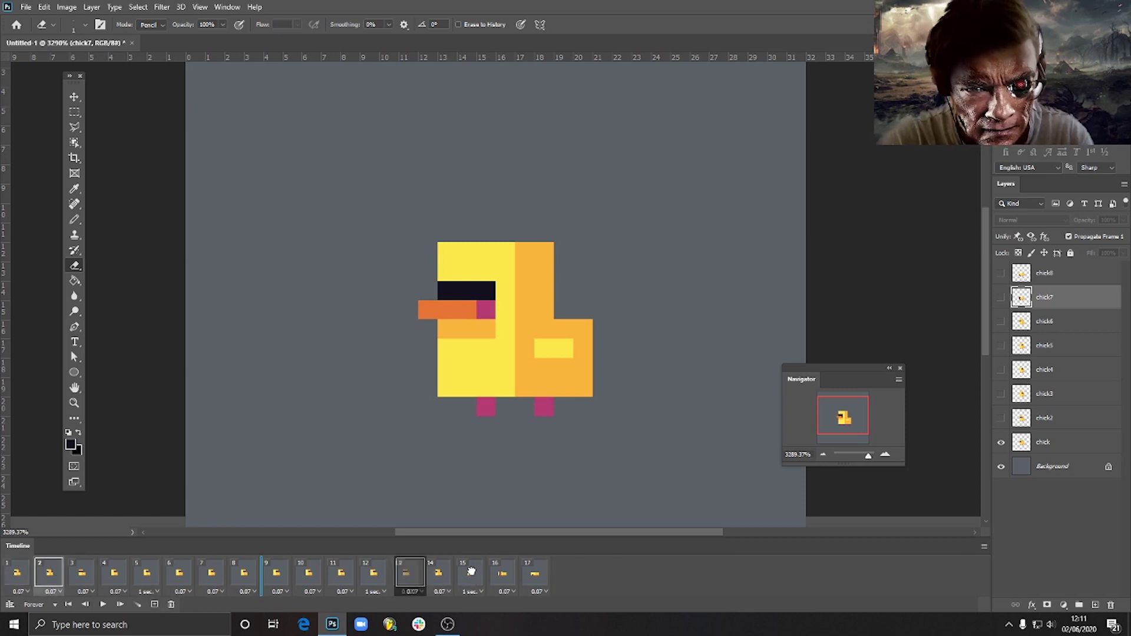
left_click(539, 574)
key("Left")
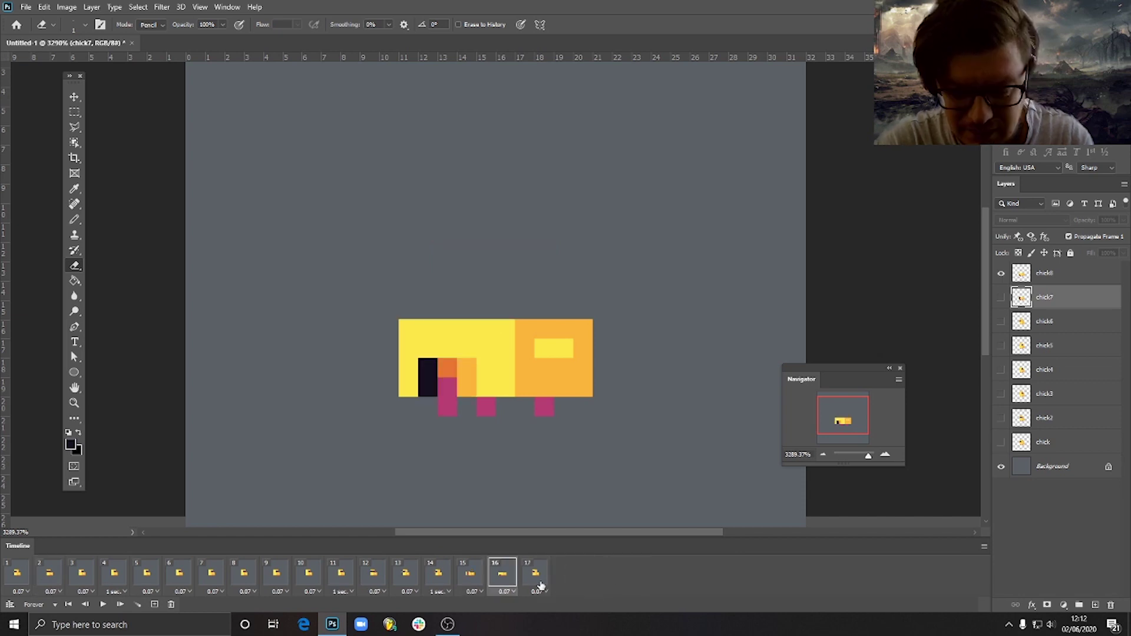
Duplicate frames 15, 16 and 17 and move the copies to the end of the timeline as frames 18, 19 and 20.
left_click(466, 569)
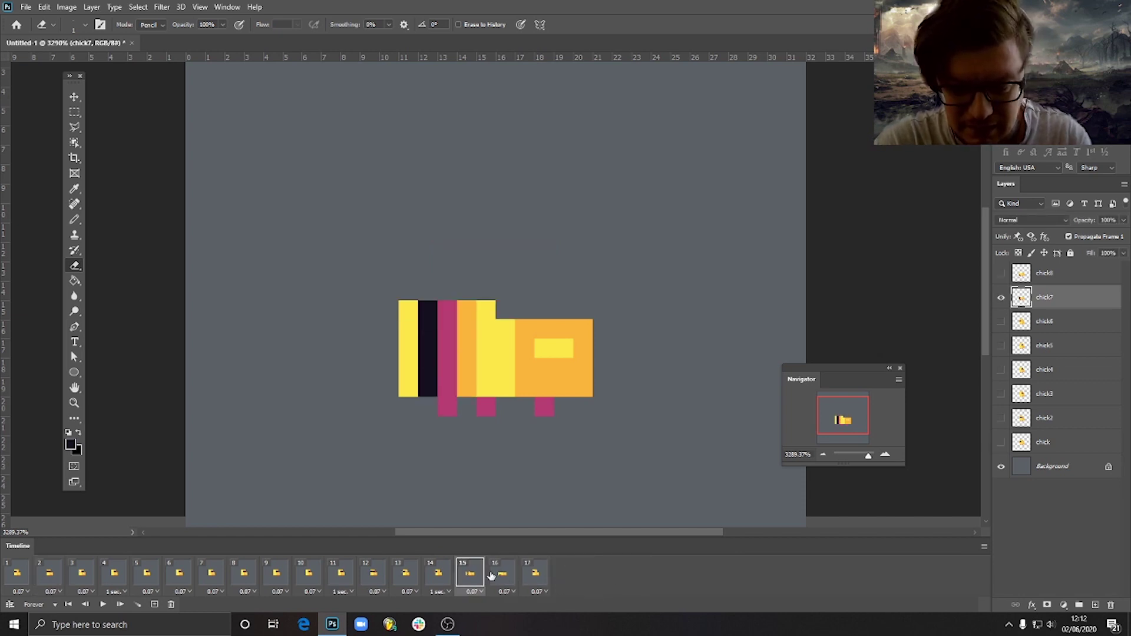
left_click(154, 604)
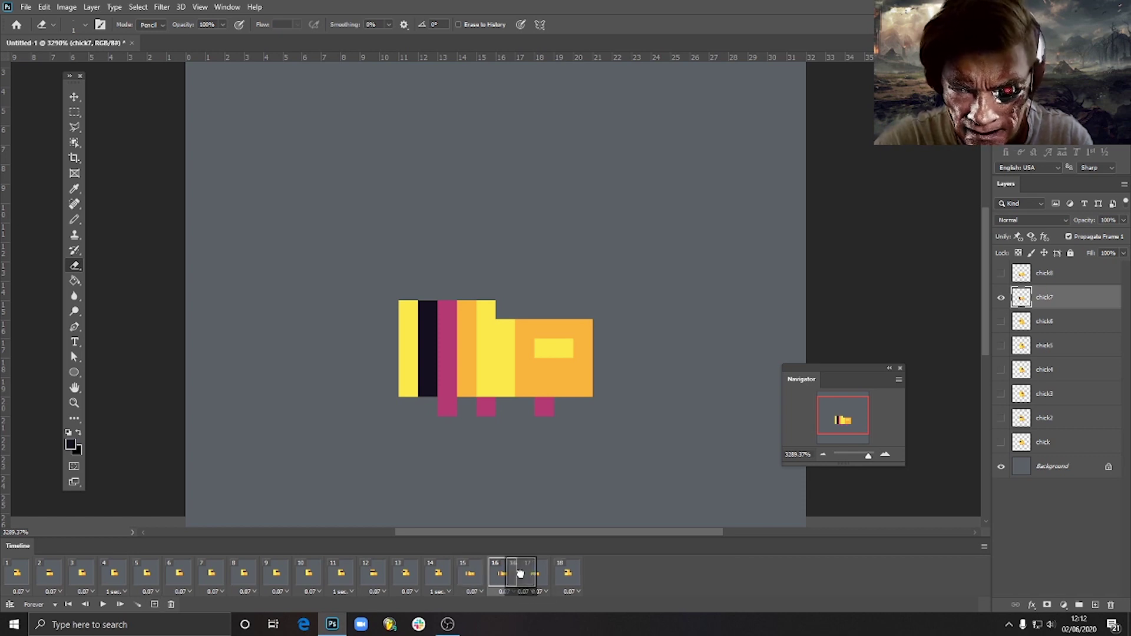
left_click_drag(605, 575, 601, 578)
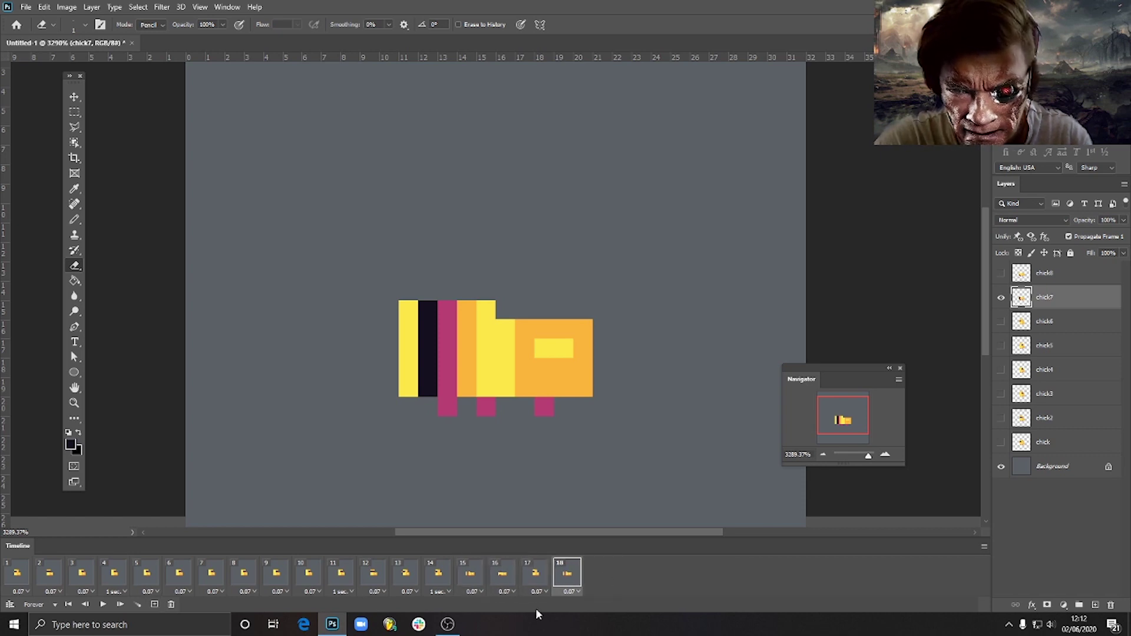
left_click(504, 575)
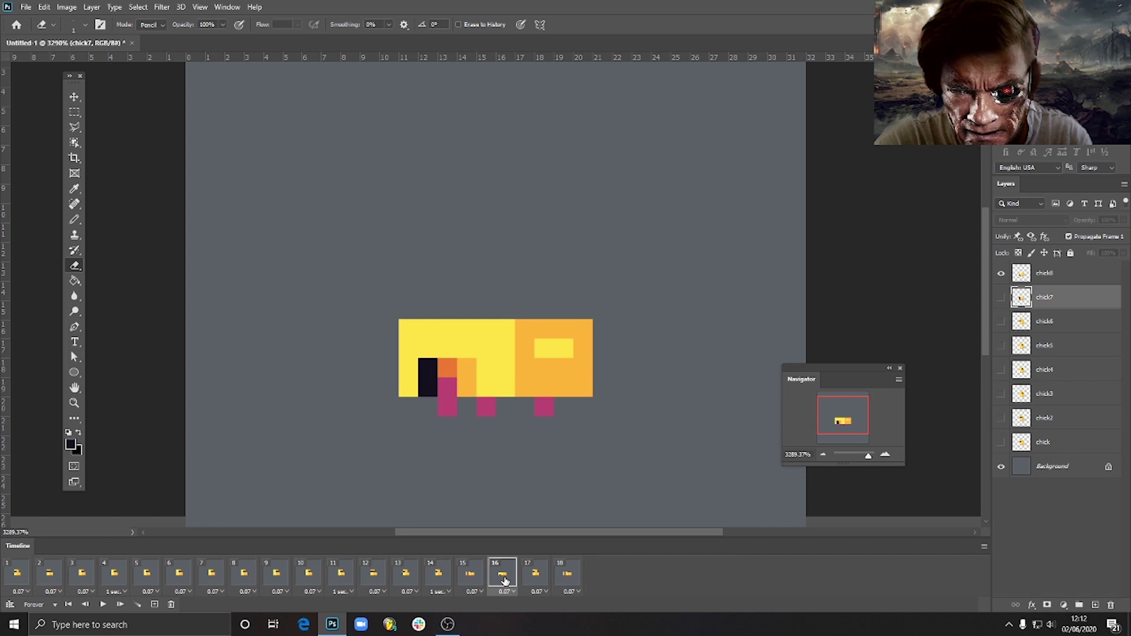
left_click(154, 605)
left_click_drag(535, 575, 625, 577)
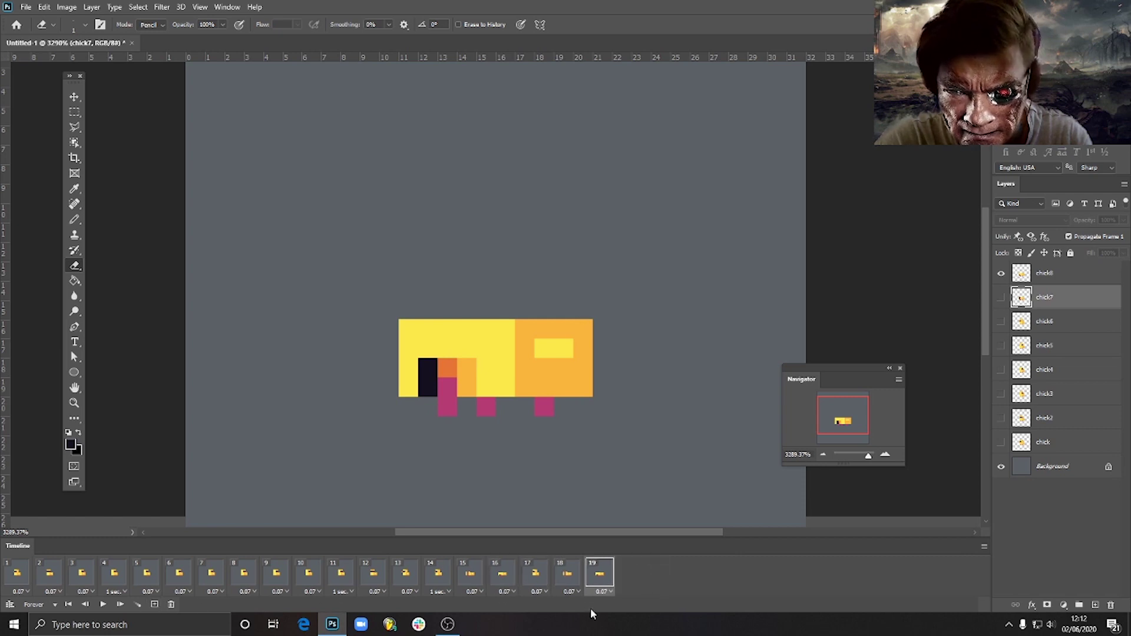
left_click(536, 574)
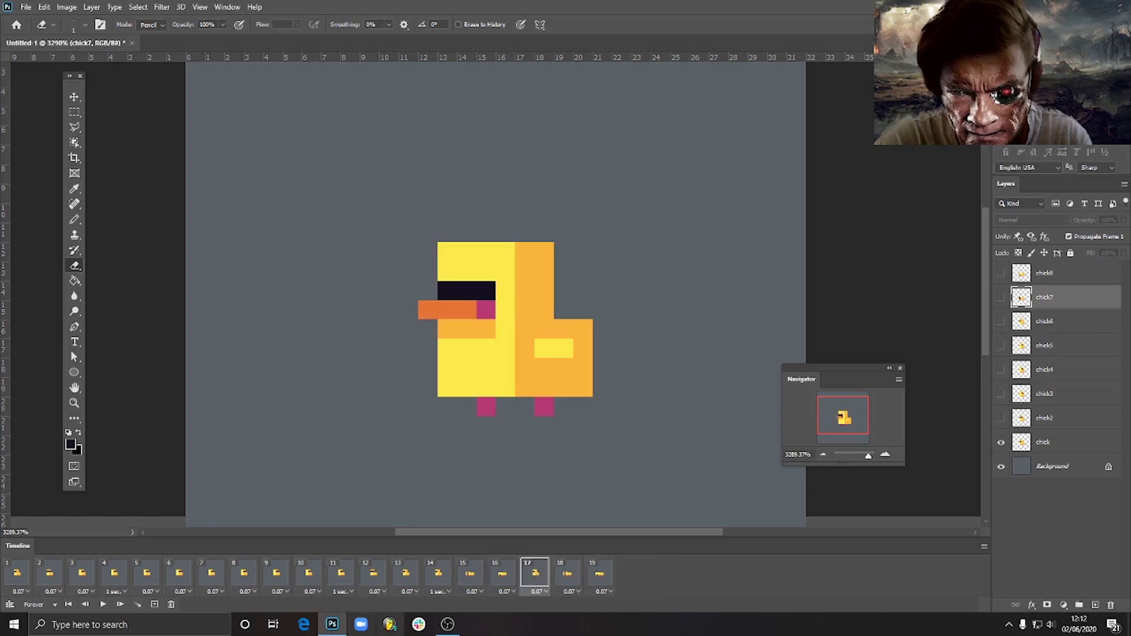
left_click(154, 605)
left_click_drag(568, 572, 676, 576)
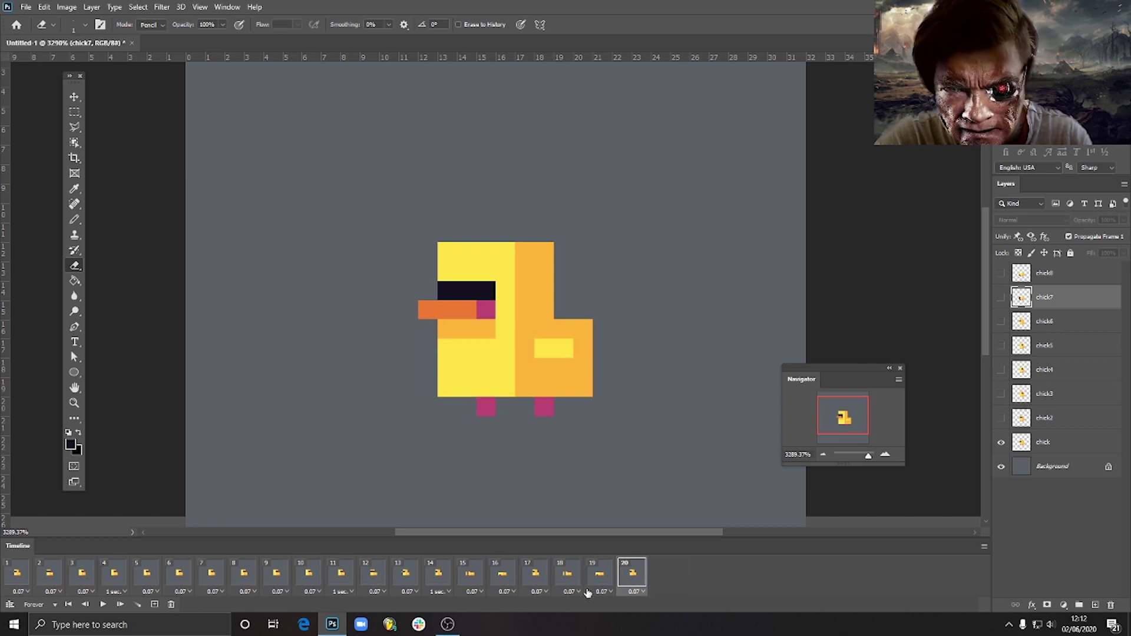
Duplicate frames 18, 19 and 20 and place the copies at the end of the timeline as frames 21, 22 and 23.
left_click(567, 574)
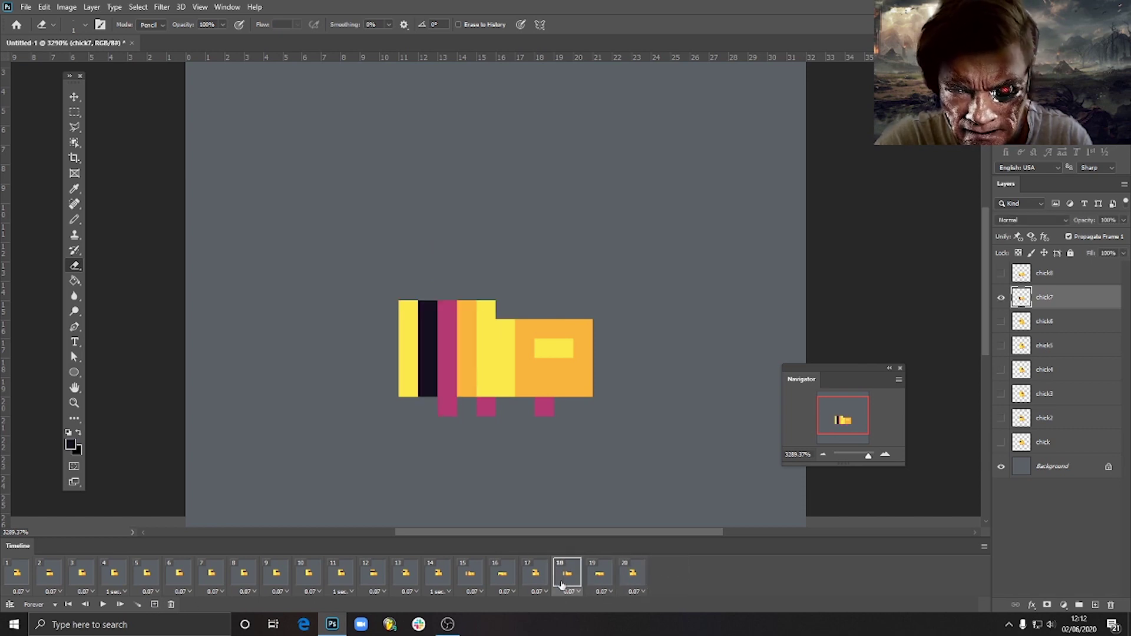
left_click(153, 604)
left_click_drag(596, 573, 675, 590)
left_click(601, 575)
left_click(154, 605)
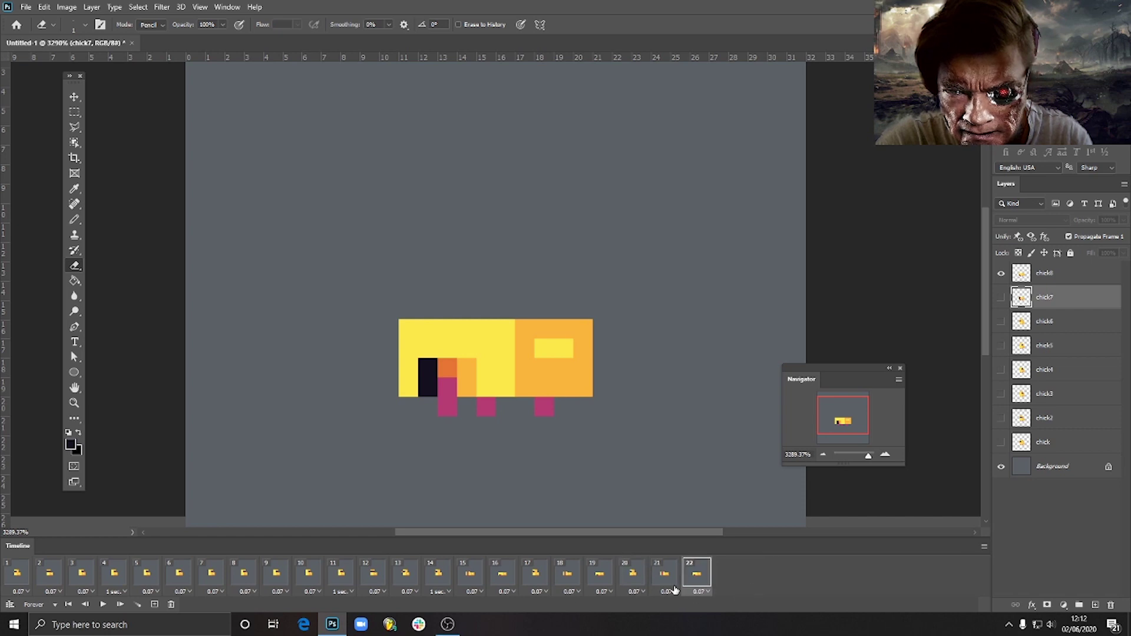
left_click(627, 576)
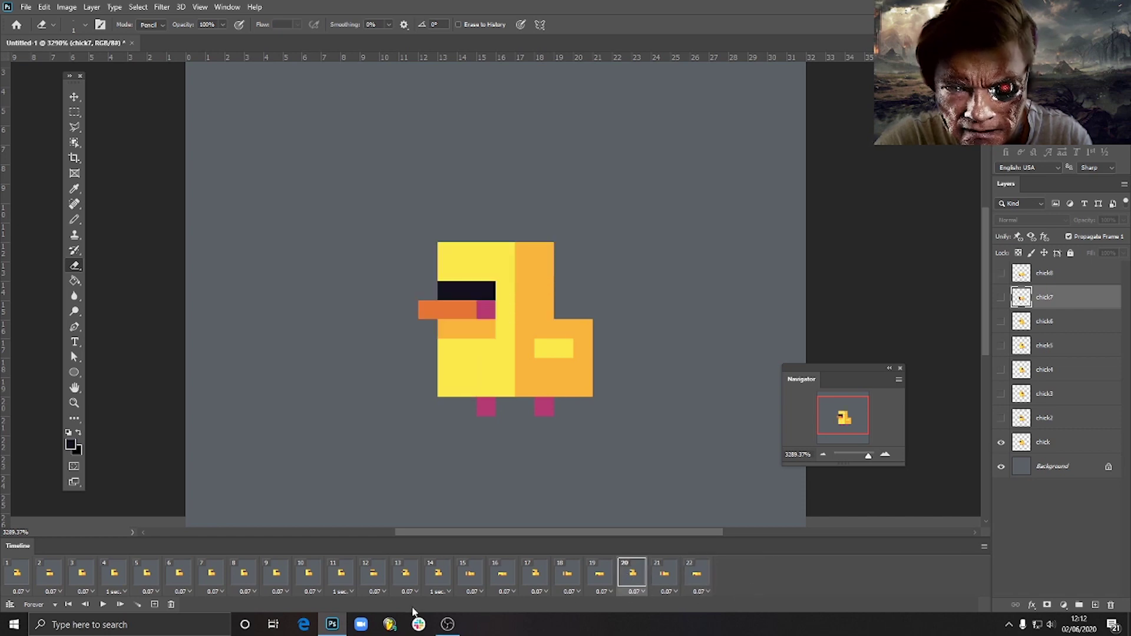
left_click(154, 605)
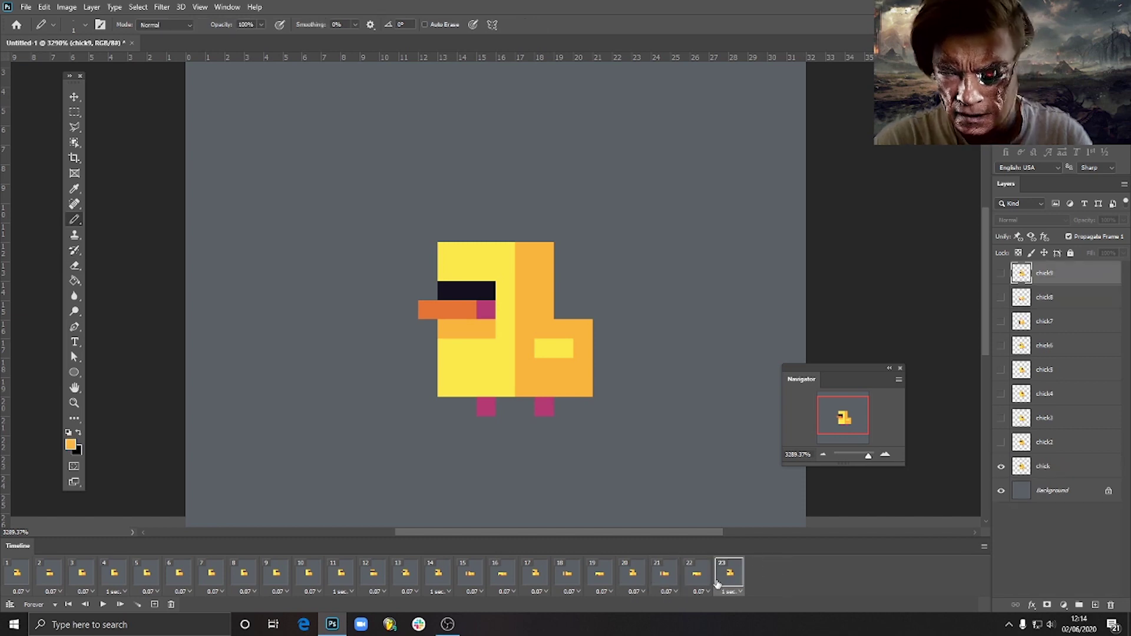
Step through frames 21 to 23 and play the whole animation to review the repeated head-lowering motion.
left_click(697, 575)
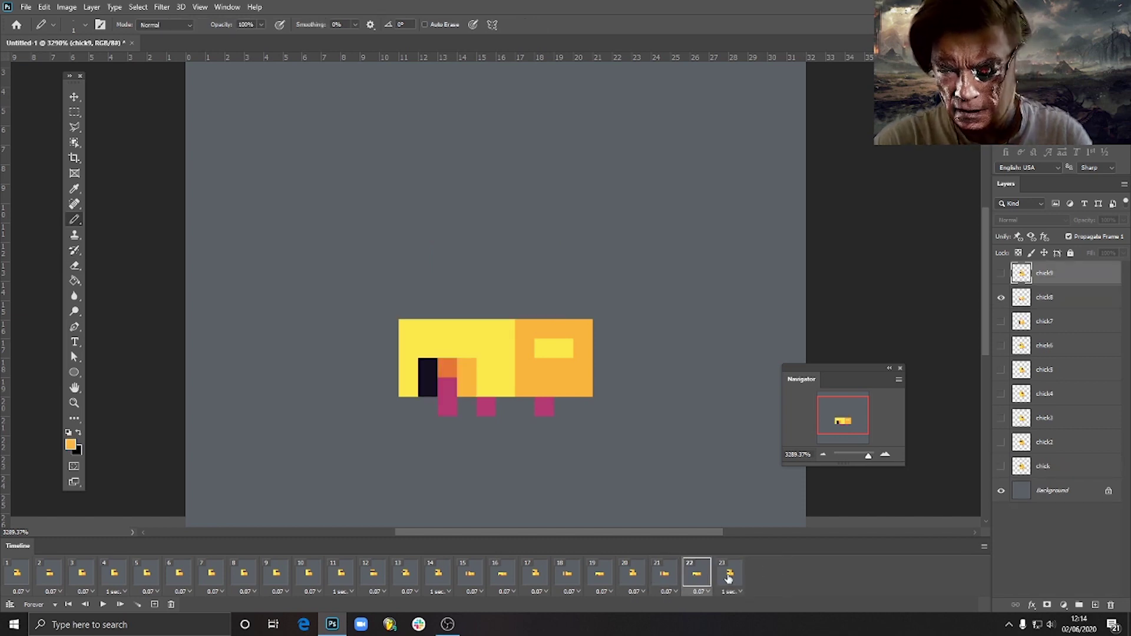
left_click(735, 577)
left_click(673, 580)
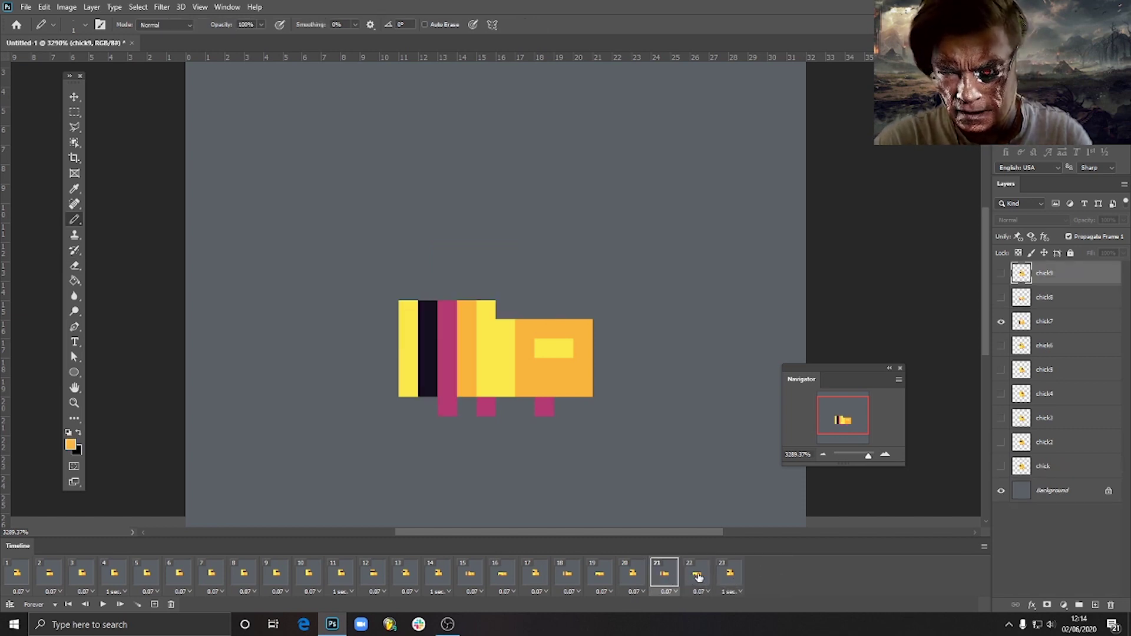
left_click(697, 579)
left_click(731, 579)
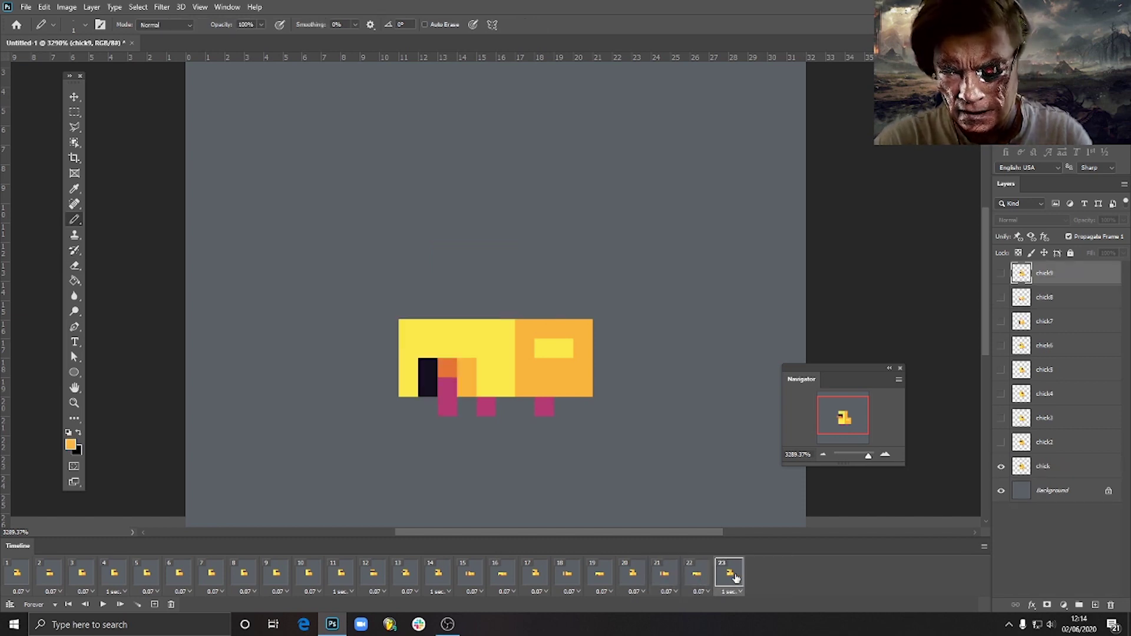
left_click(104, 605)
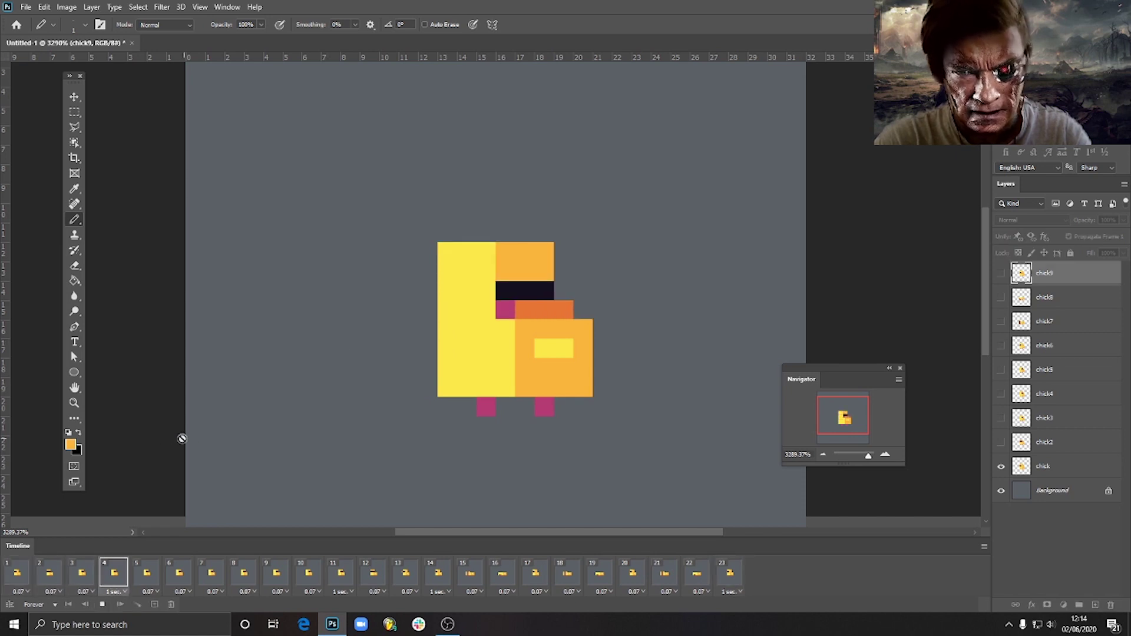